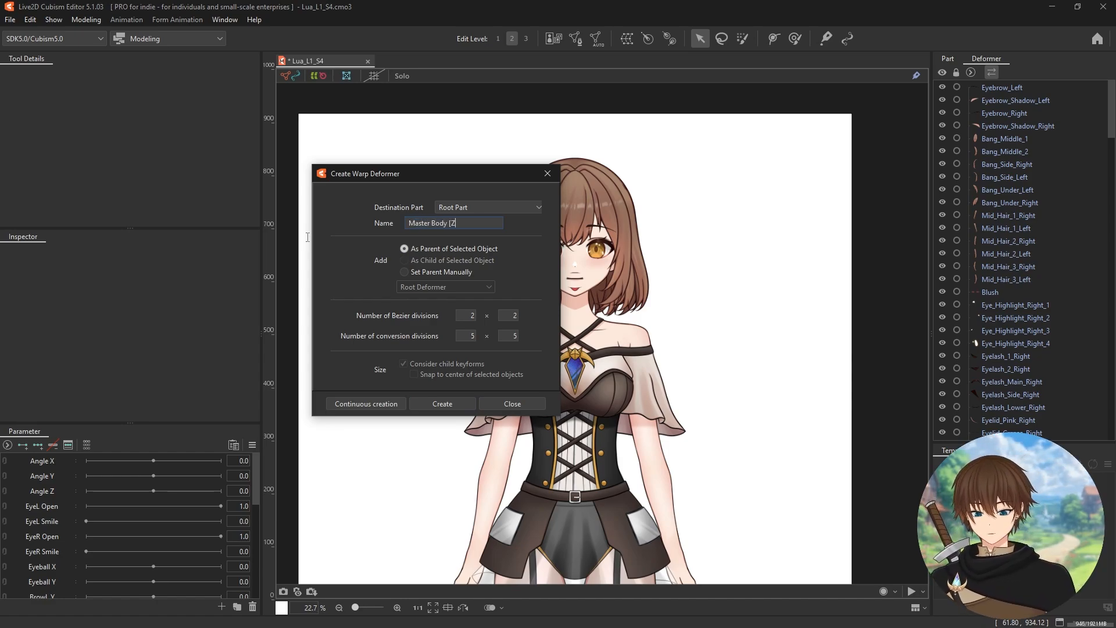
Step: Create the warp deformer named Master Body [Z] and consult the example deformer hierarchy on the course web page
left_click(441, 404)
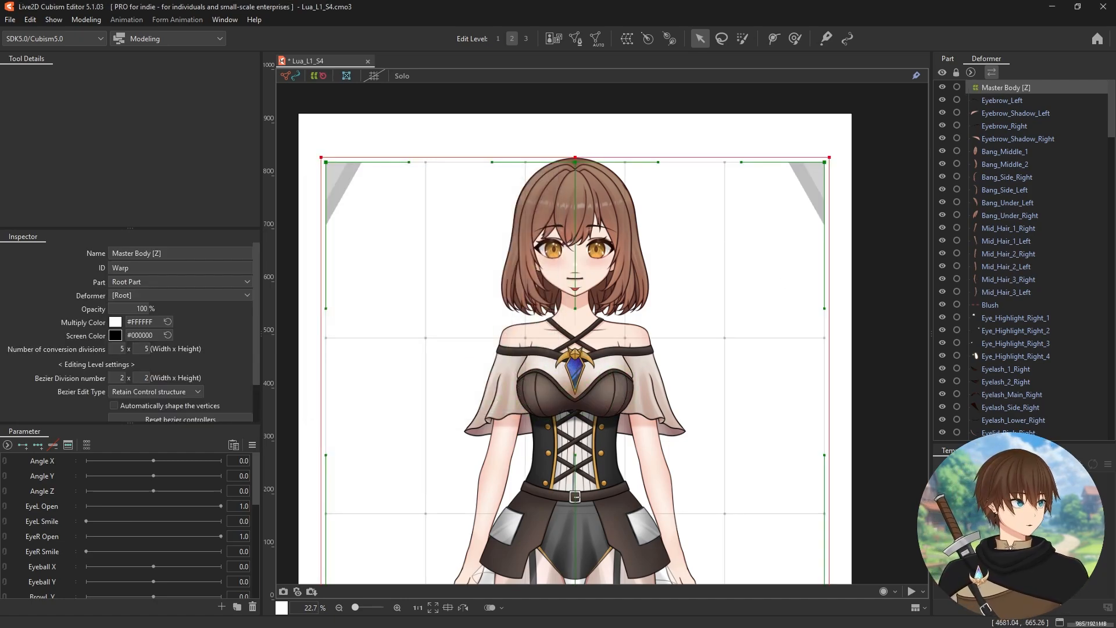
left_click_drag(1115, 227, 620, 6)
scroll(552, 372, "down", 3)
scroll(551, 372, "up", 3)
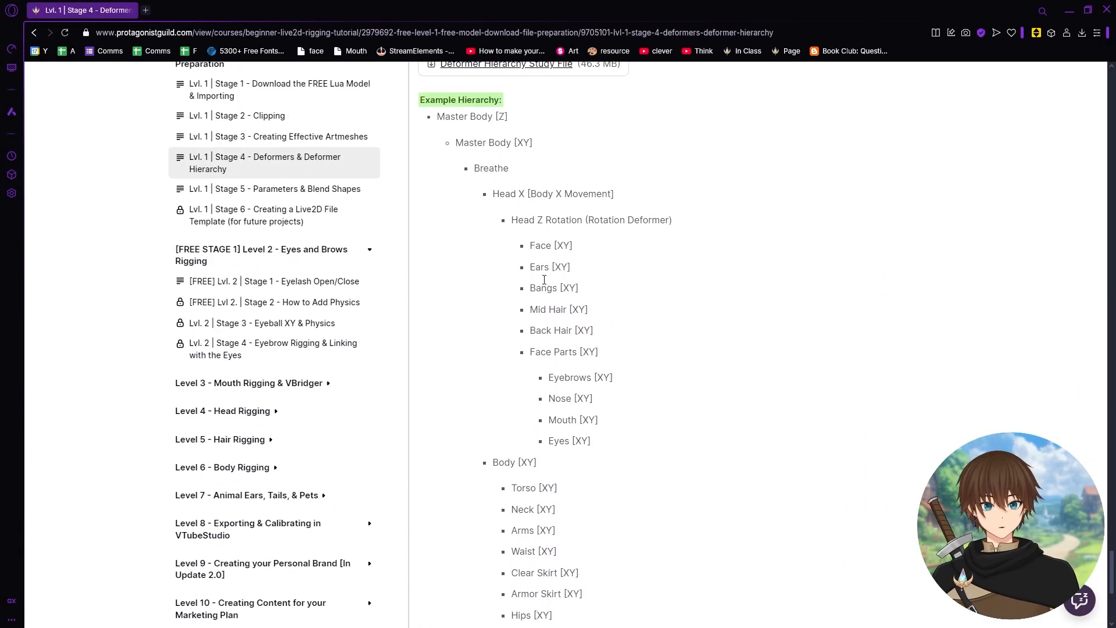
scroll(544, 280, "down", 3)
scroll(544, 279, "up", 3)
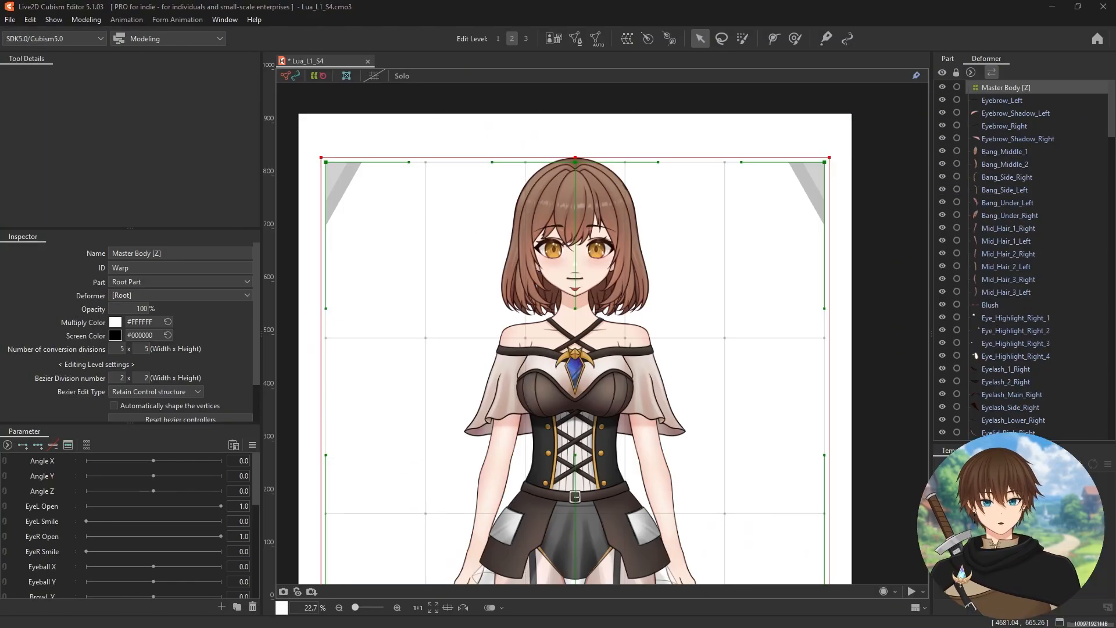
Step: Enlarge the Master Body [Z] warp deformer around the whole character so that it reaches the canvas edges
scroll(652, 300, "down", 2)
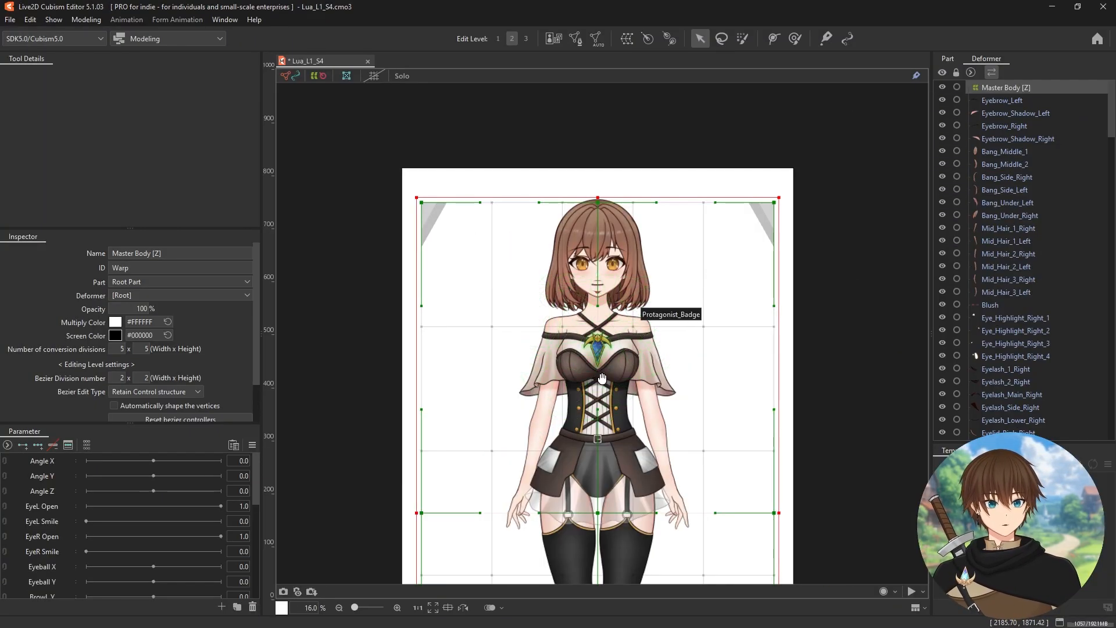
left_click_drag(610, 404, 592, 291)
scroll(590, 357, "down", 2)
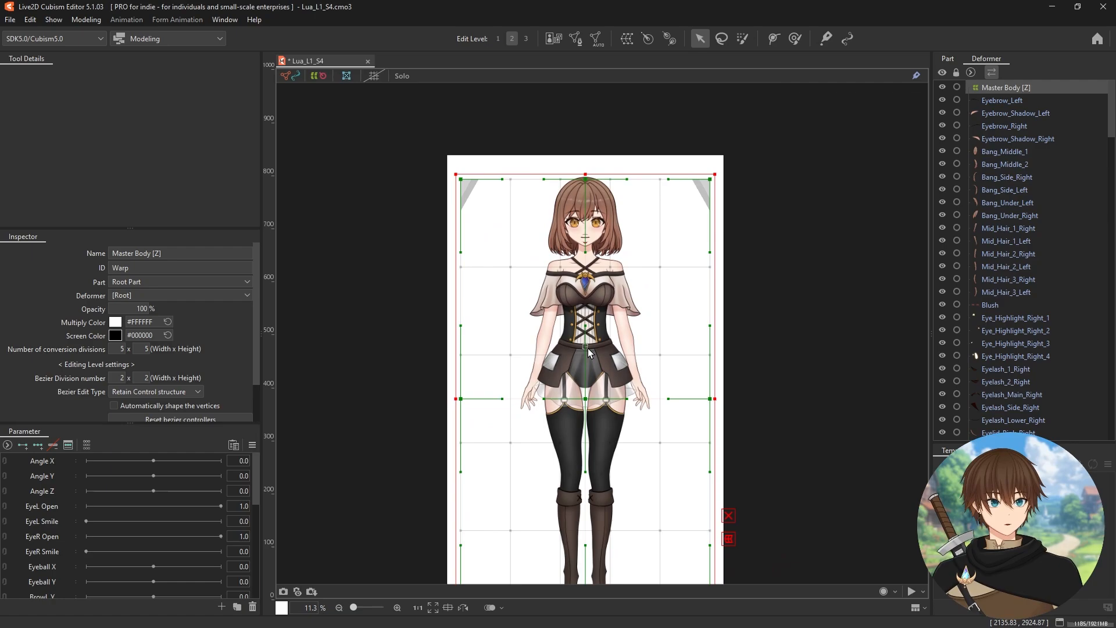
left_click_drag(594, 364, 593, 322)
scroll(621, 300, "down", 2)
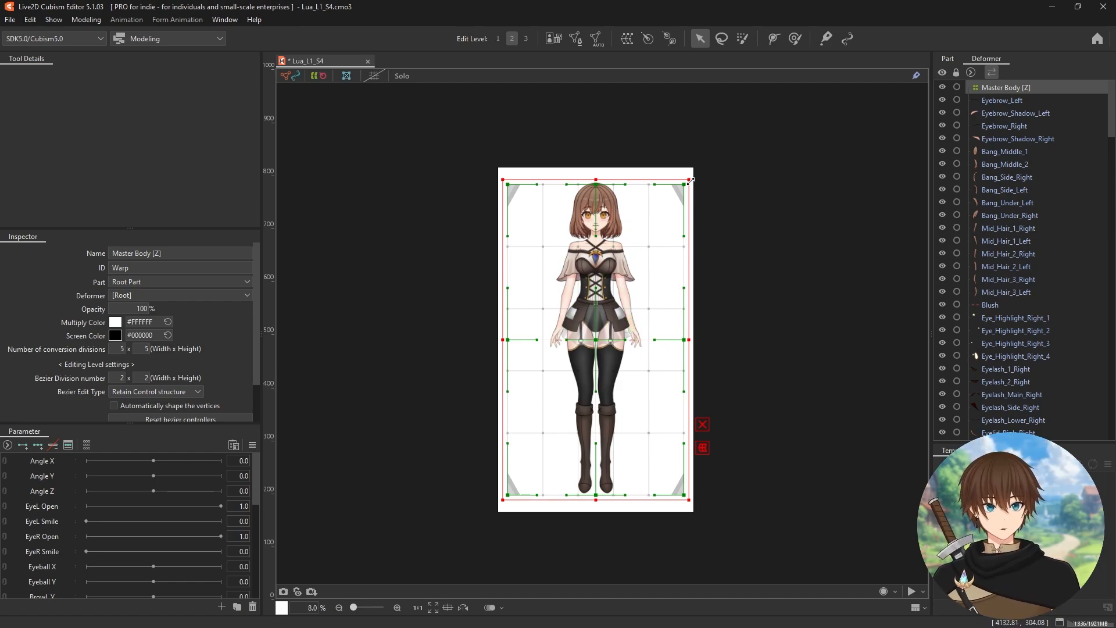
left_click_drag(690, 180, 698, 165)
scroll(555, 203, "up", 2)
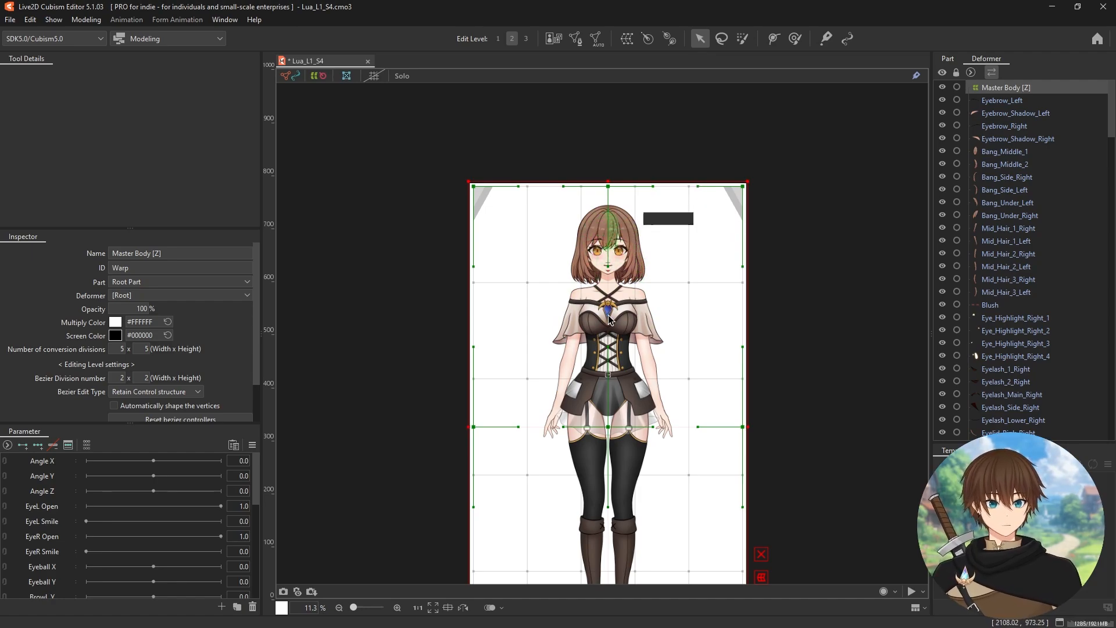
scroll(612, 431, "up", 4)
scroll(586, 396, "down", 4)
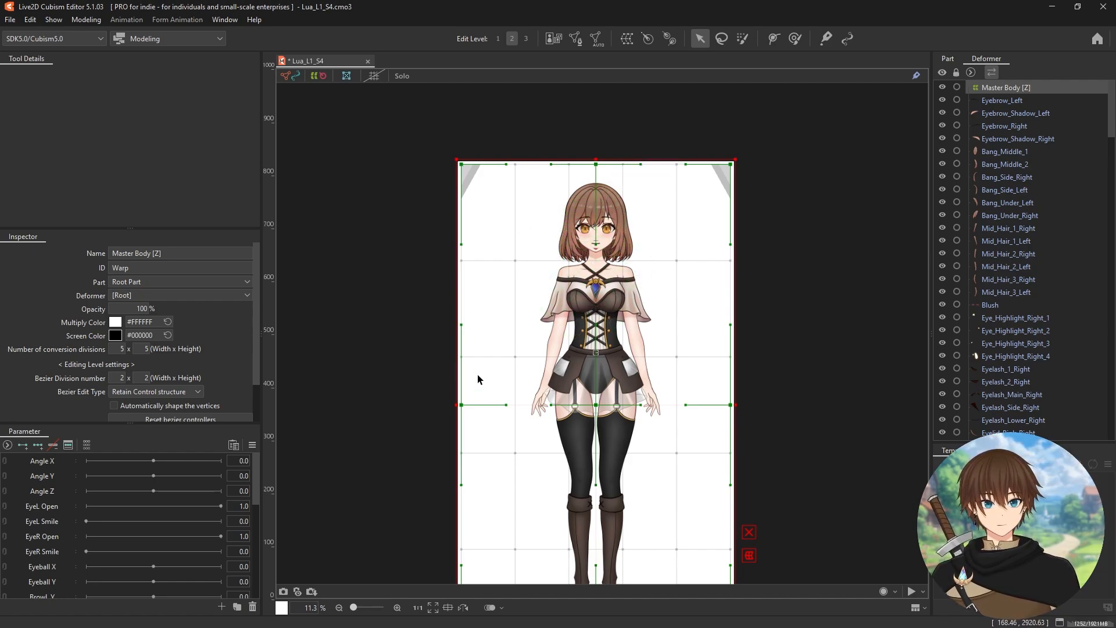
Step: Create a warp deformer named Master Body [XY] as a child of Master Body [Z]
scroll(675, 267, "down", 2)
left_click_drag(649, 345, 643, 309)
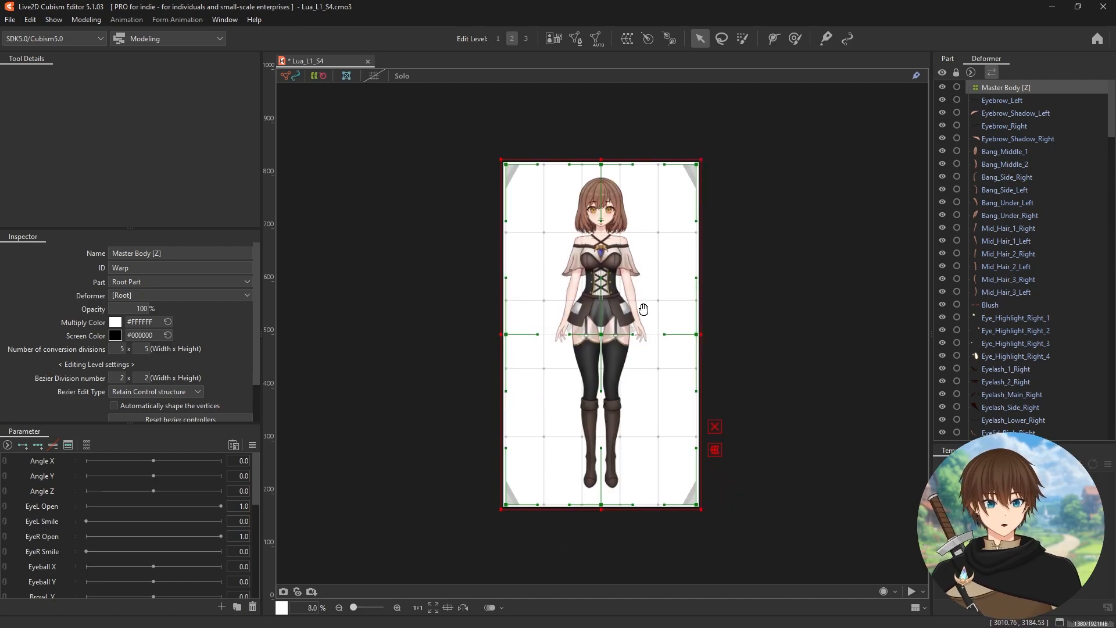
left_click(626, 41)
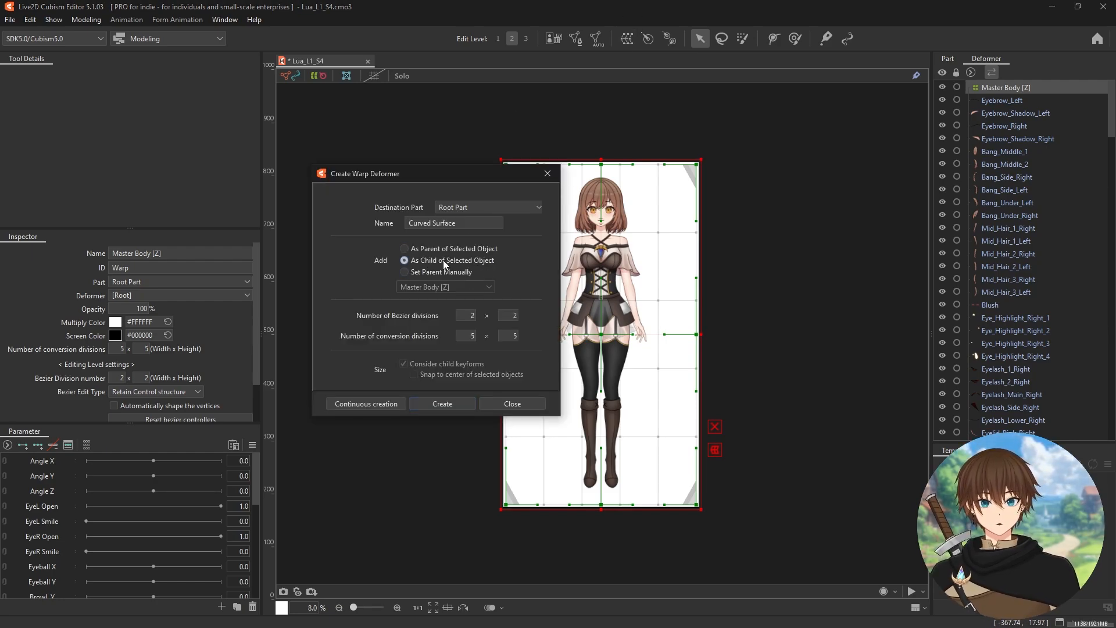
left_click_drag(457, 223, 389, 224)
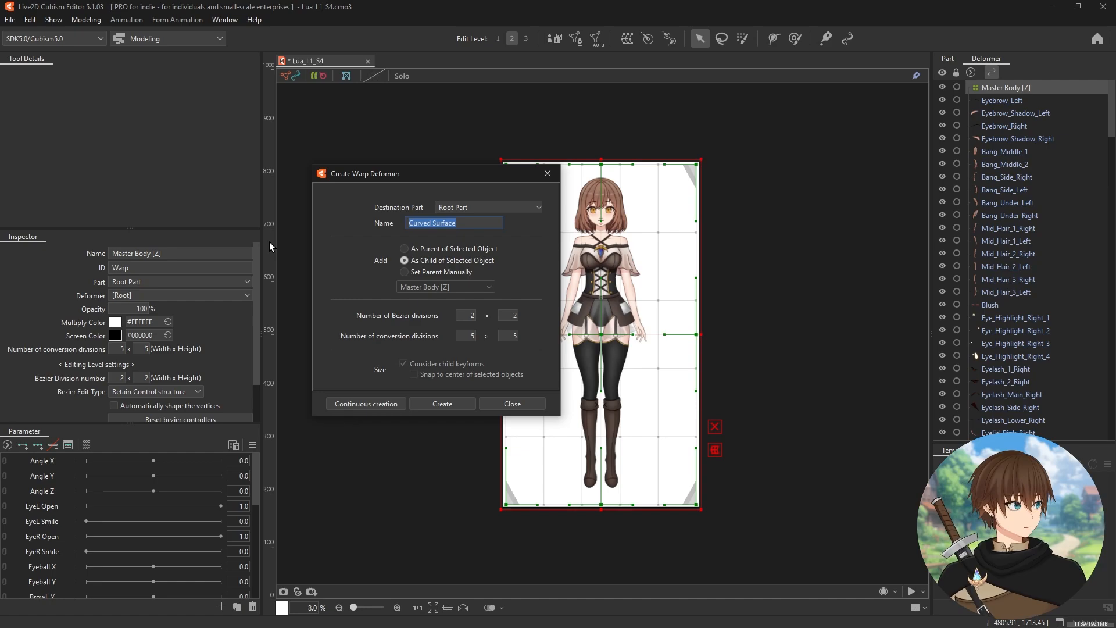
key("BackSpace")
type("Master ")
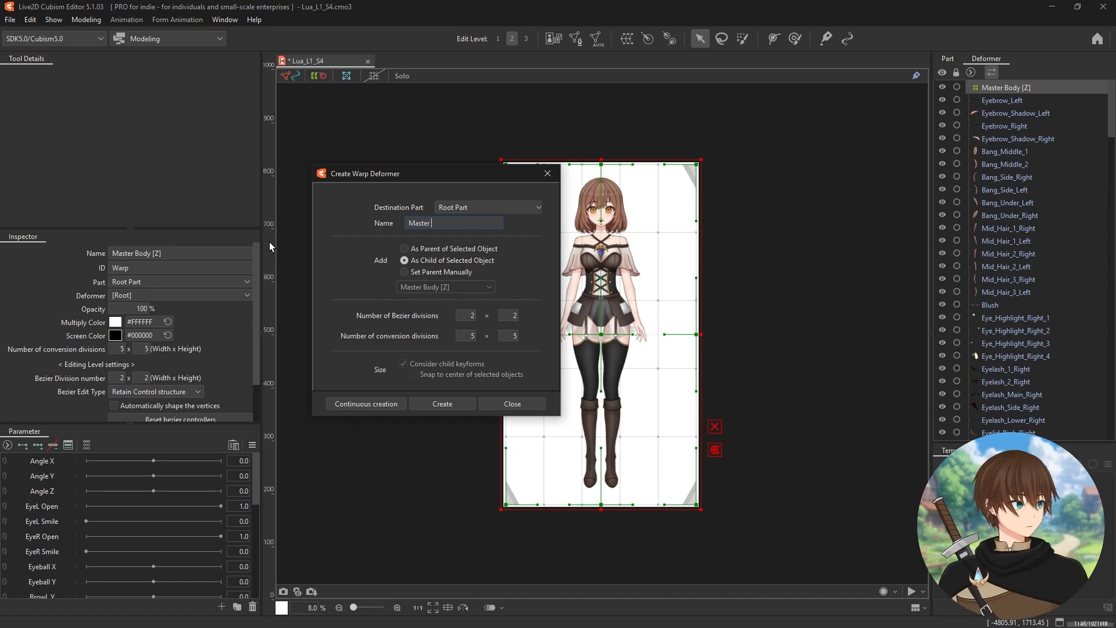
type("Body [XY")
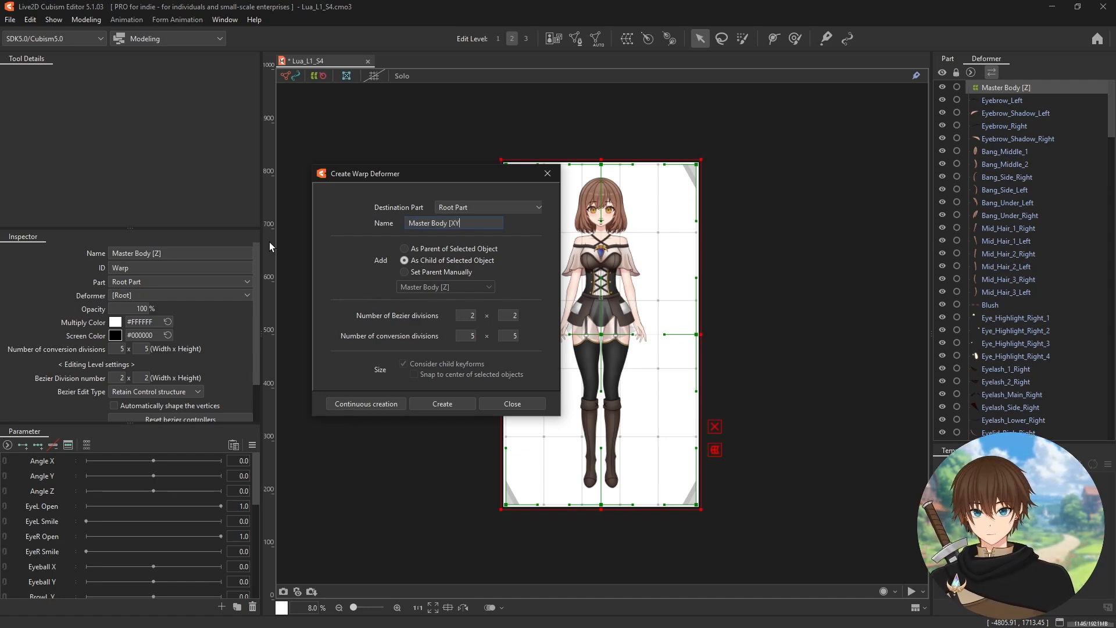
left_click(442, 406)
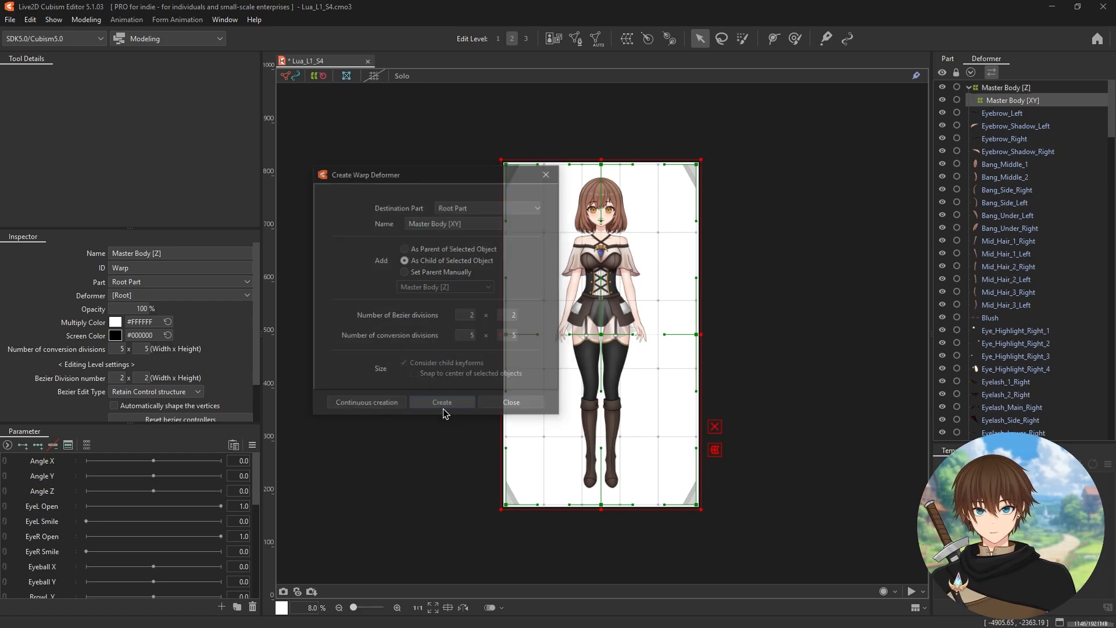
Step: Enlarge Master Body [XY] to sit just inside the bounds of Master Body [Z] and compare the two deformers
scroll(622, 200, "up", 2)
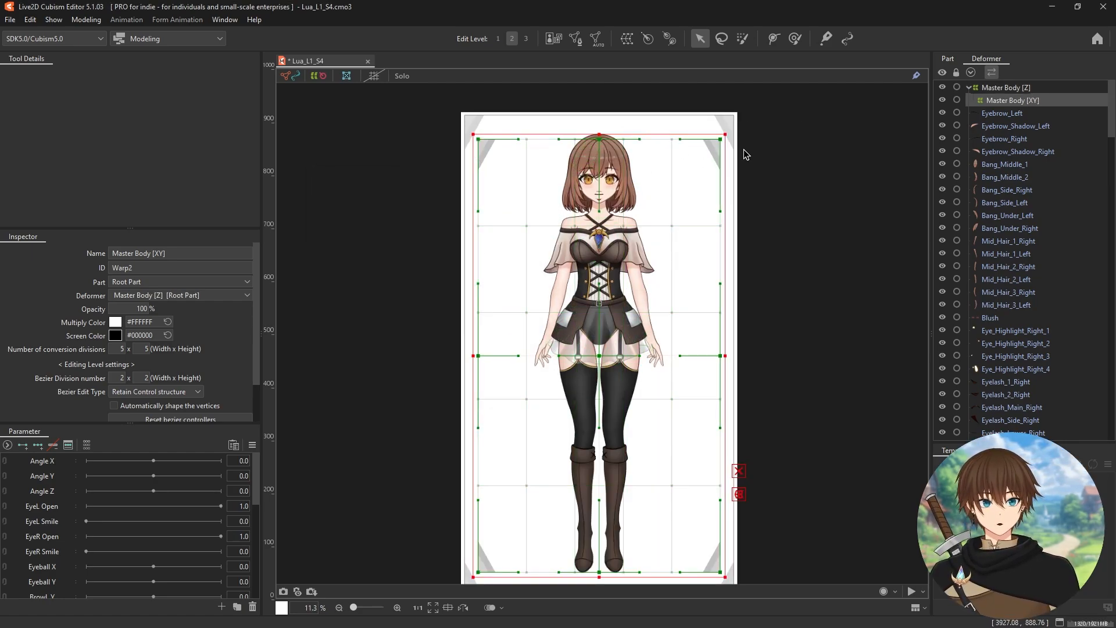
left_click(1003, 87)
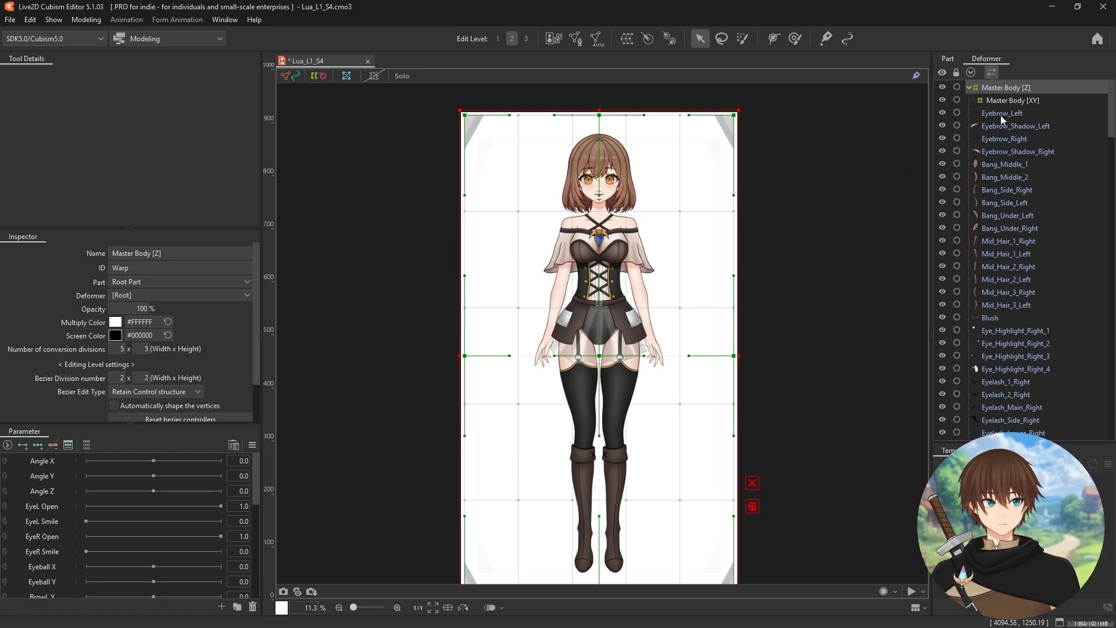
left_click(1005, 100)
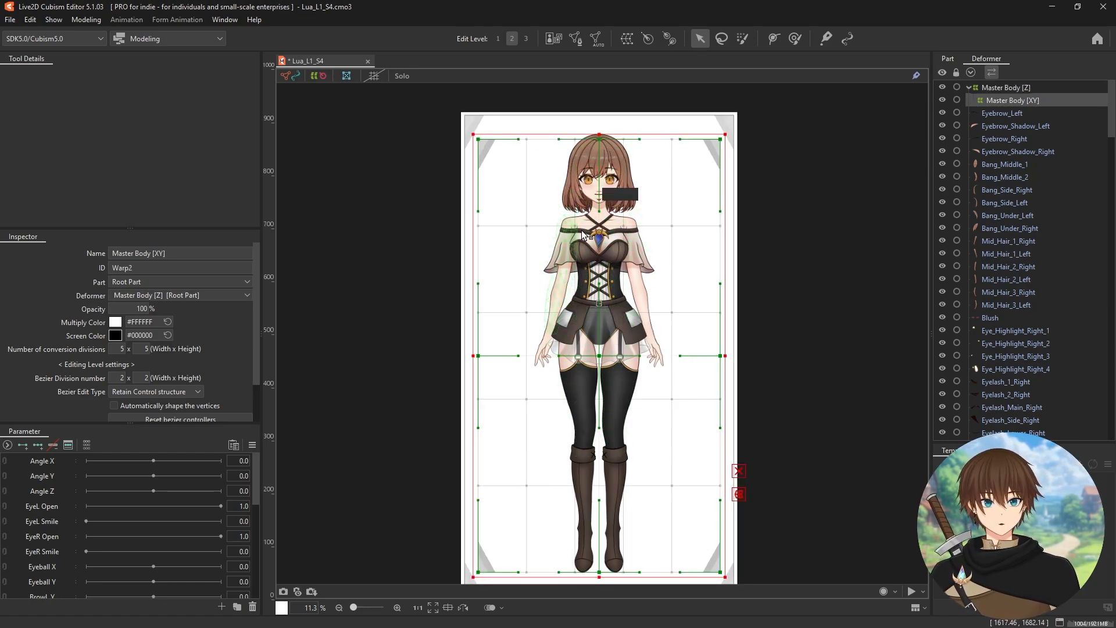
left_click_drag(727, 133, 740, 111)
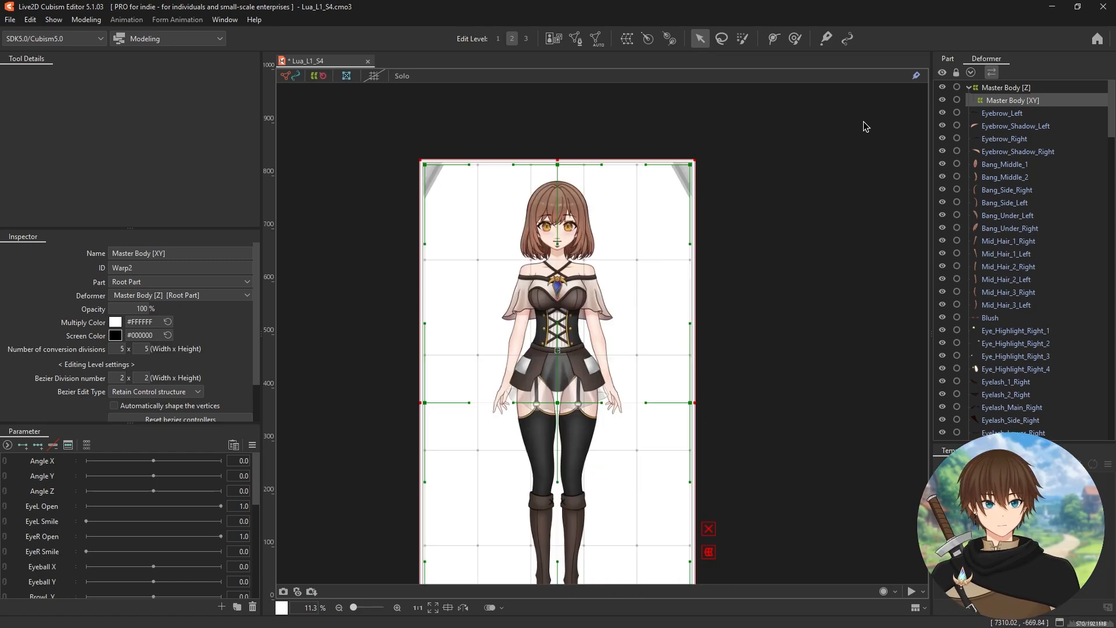
scroll(662, 181, "up", 2)
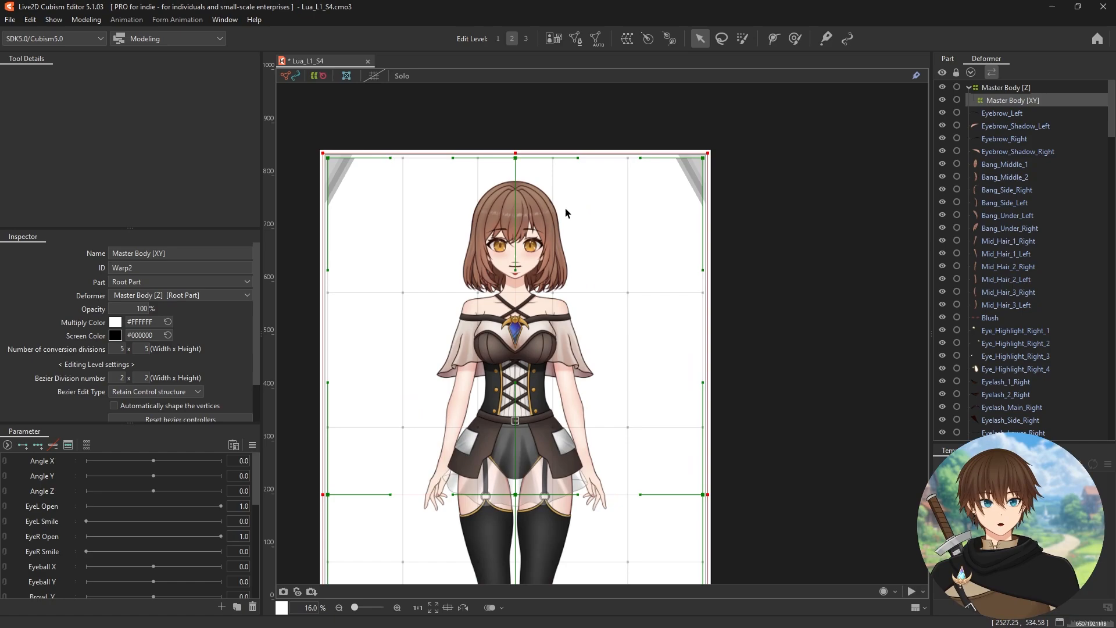
left_click(997, 88)
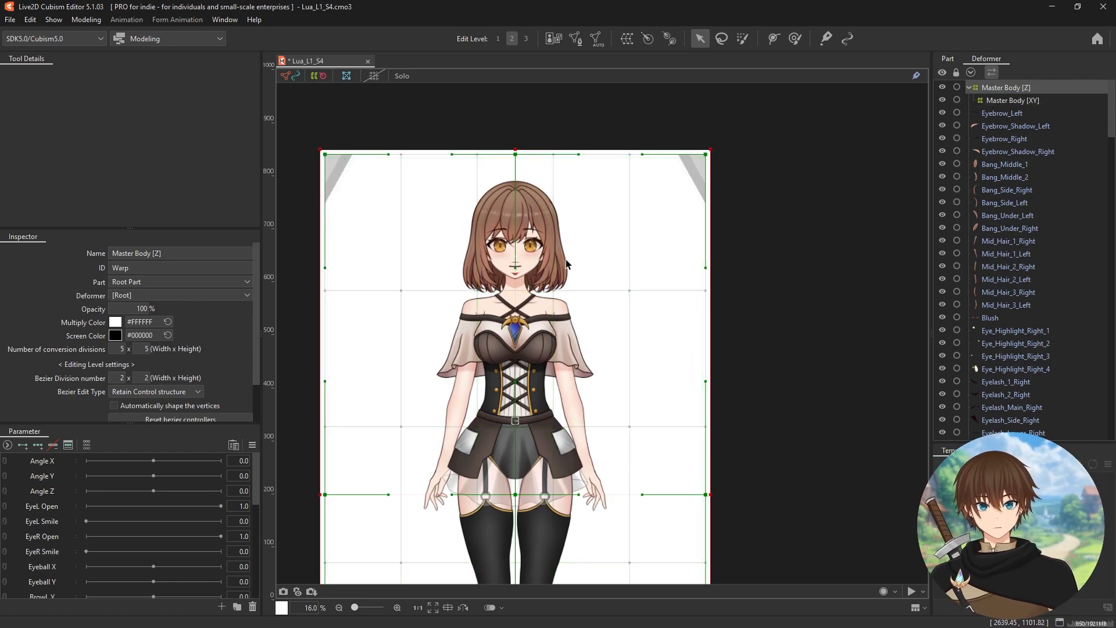
scroll(541, 336, "down", 2)
scroll(541, 336, "down", 2)
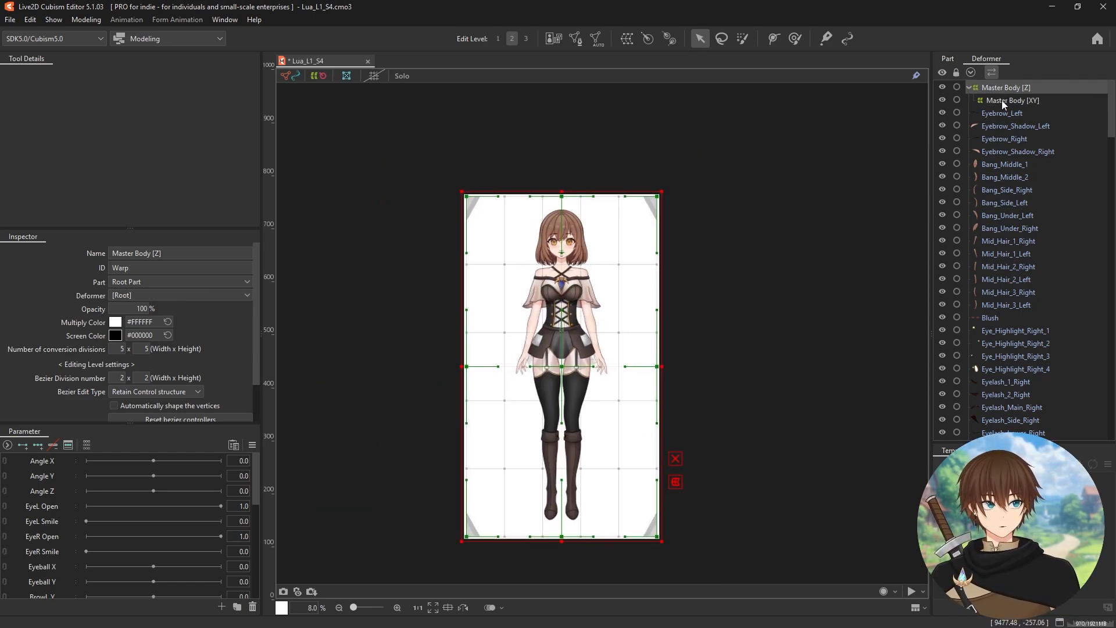
Step: Create a warp deformer named Breathe as a child of Master Body [XY]
left_click(1002, 100)
scroll(662, 169, "up", 2)
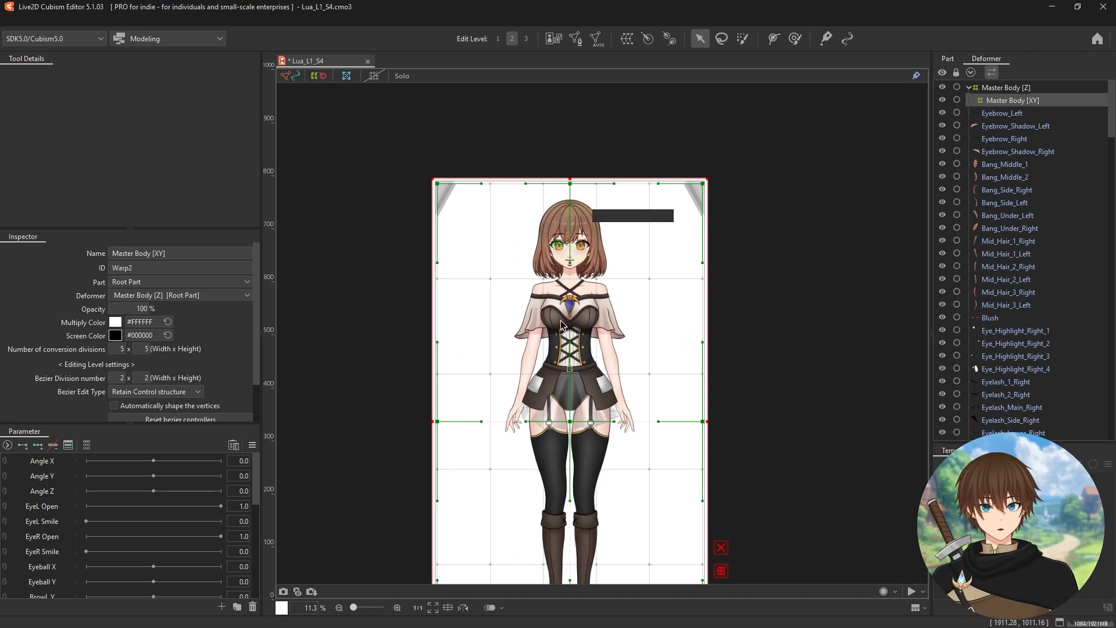
left_click_drag(567, 419, 578, 346)
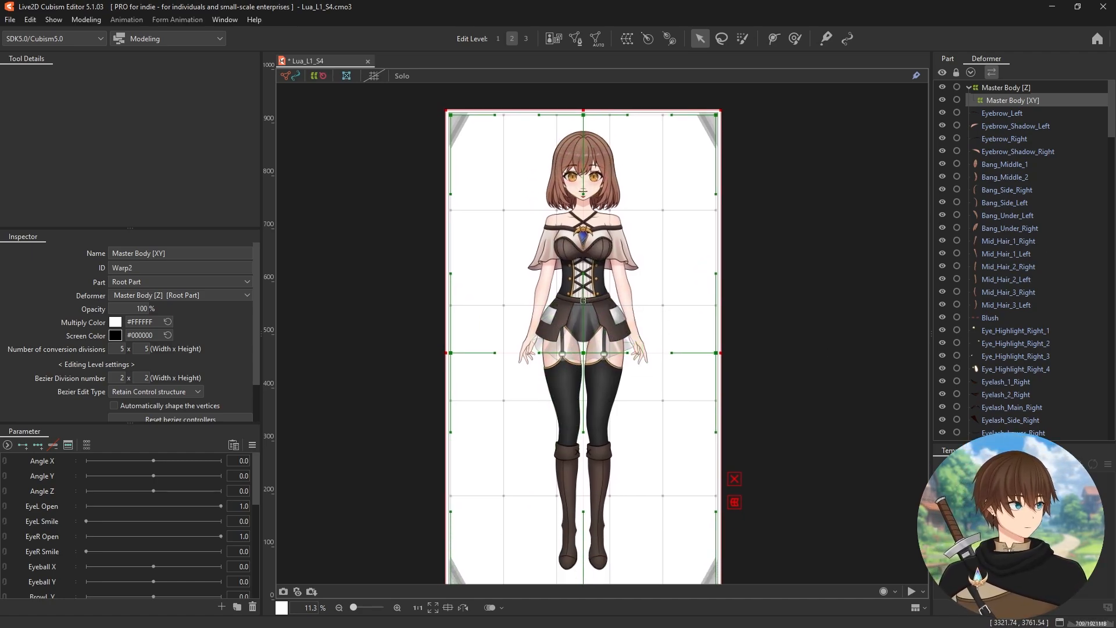
left_click(643, 37)
key("Tab")
type("Br")
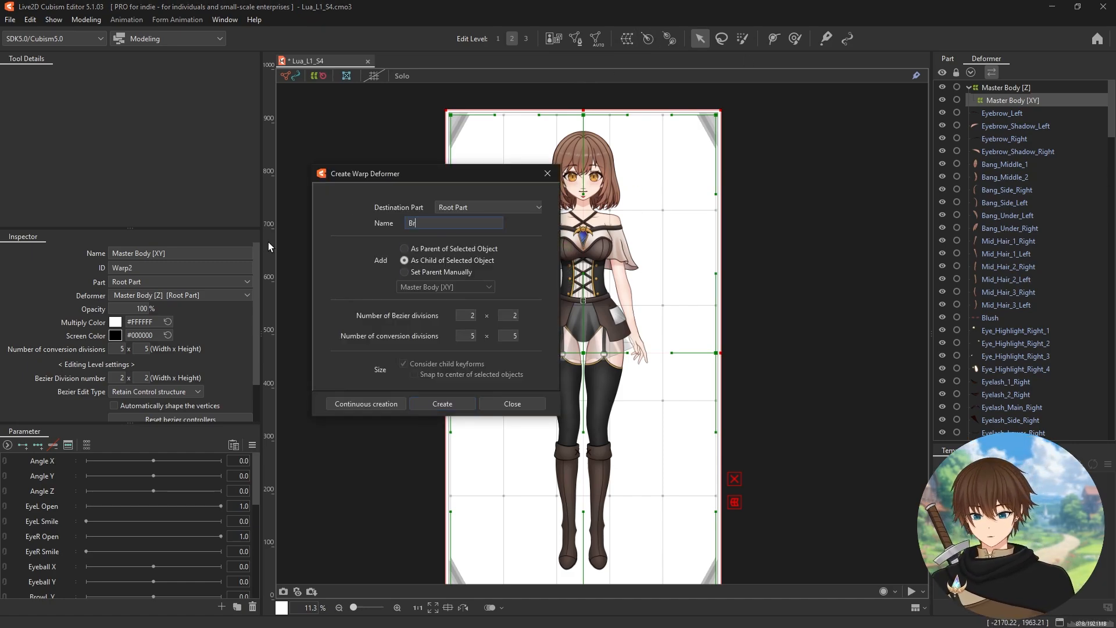
type("eathe")
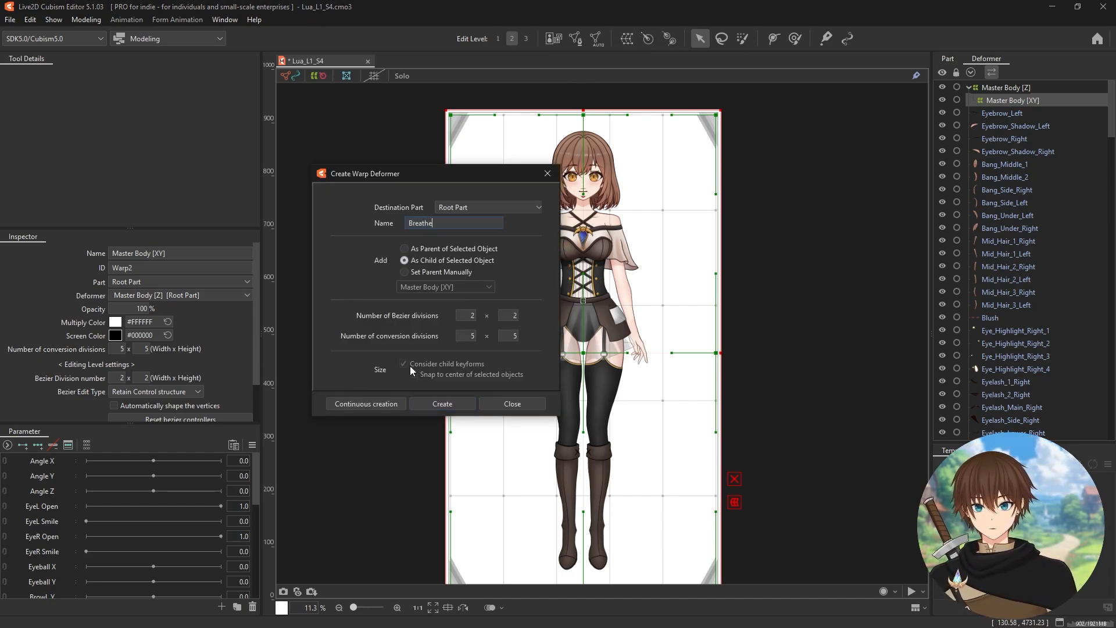
left_click(443, 406)
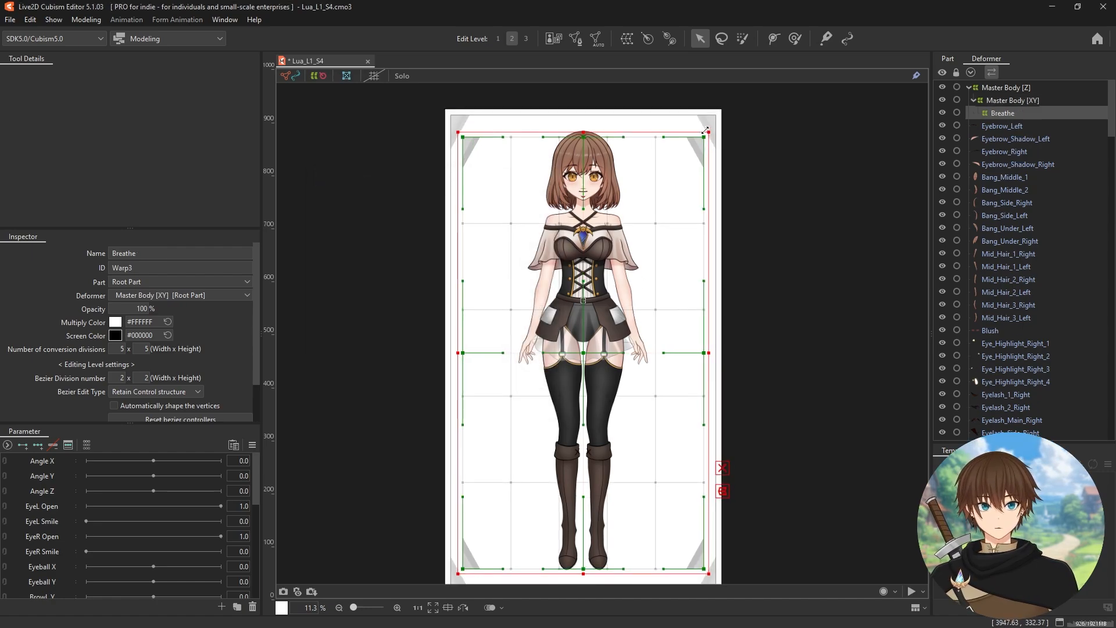
Step: Enlarge the Breathe deformer to just inside Master Body [XY], consult the Deformer Hierarchy.png diagram and return to the model
left_click_drag(714, 109, 716, 110)
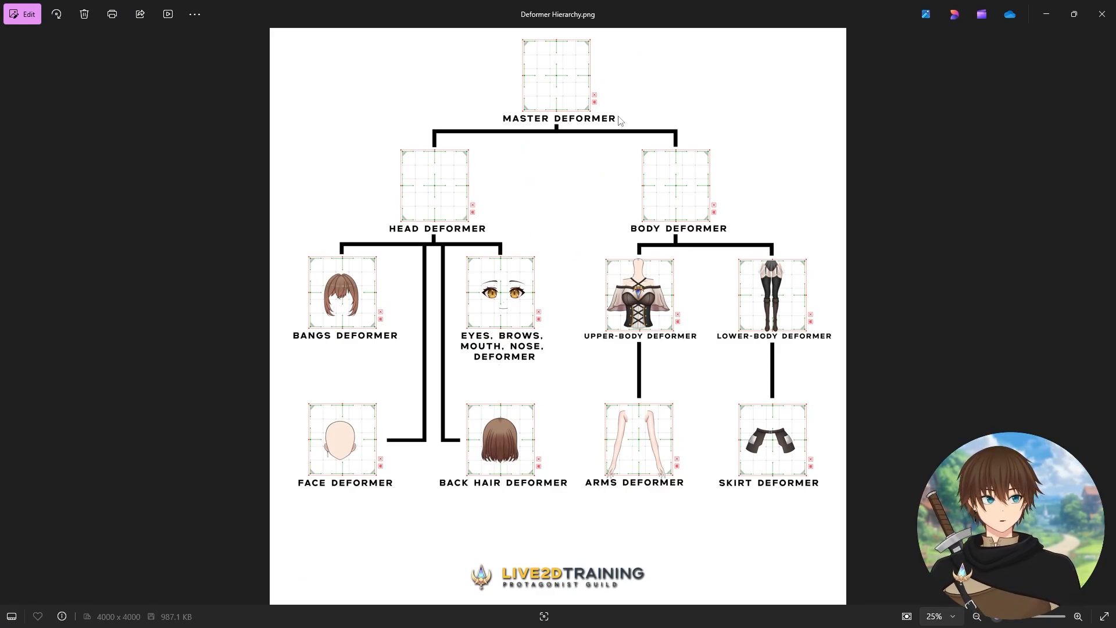
left_click(1049, 14)
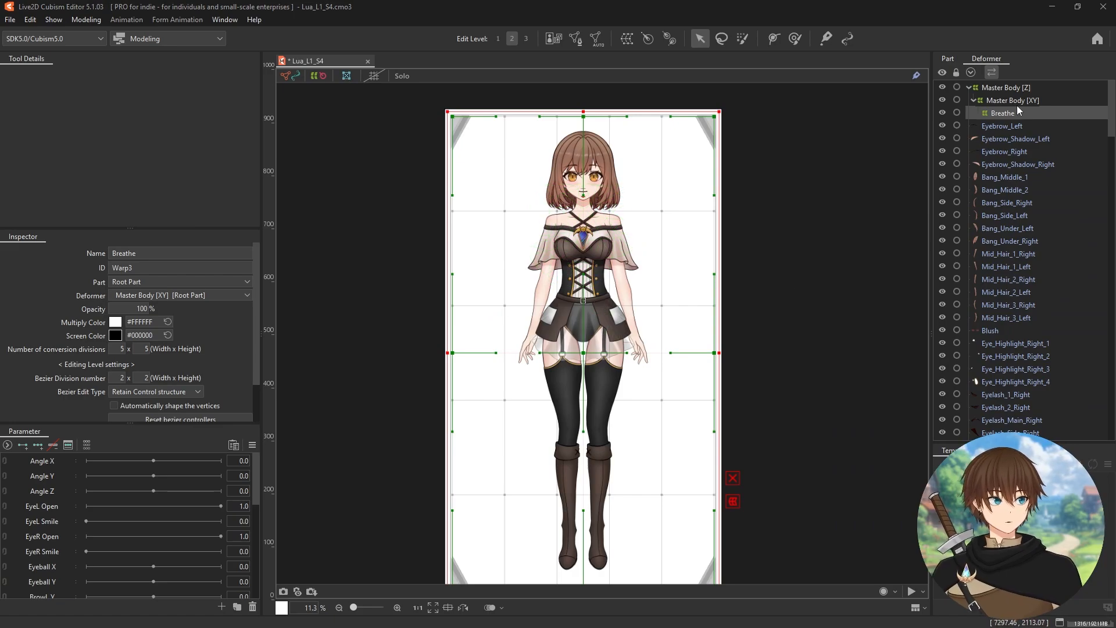
Step: Create a warp deformer named Head X [Body X Movement] as a child of Breathe
left_click(621, 44)
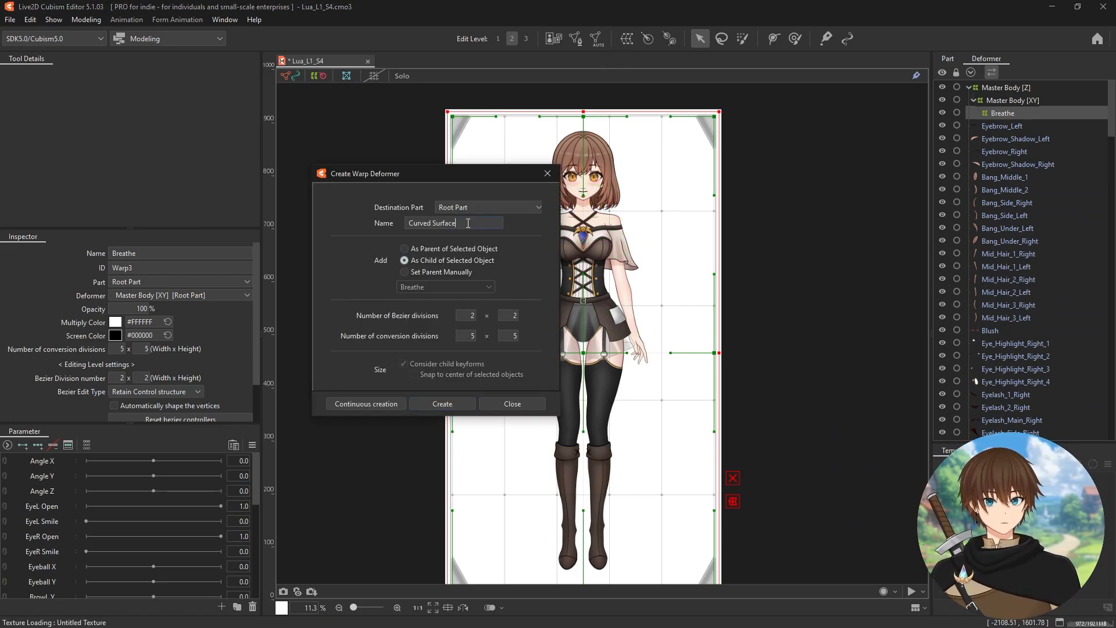
left_click_drag(468, 223, 399, 209)
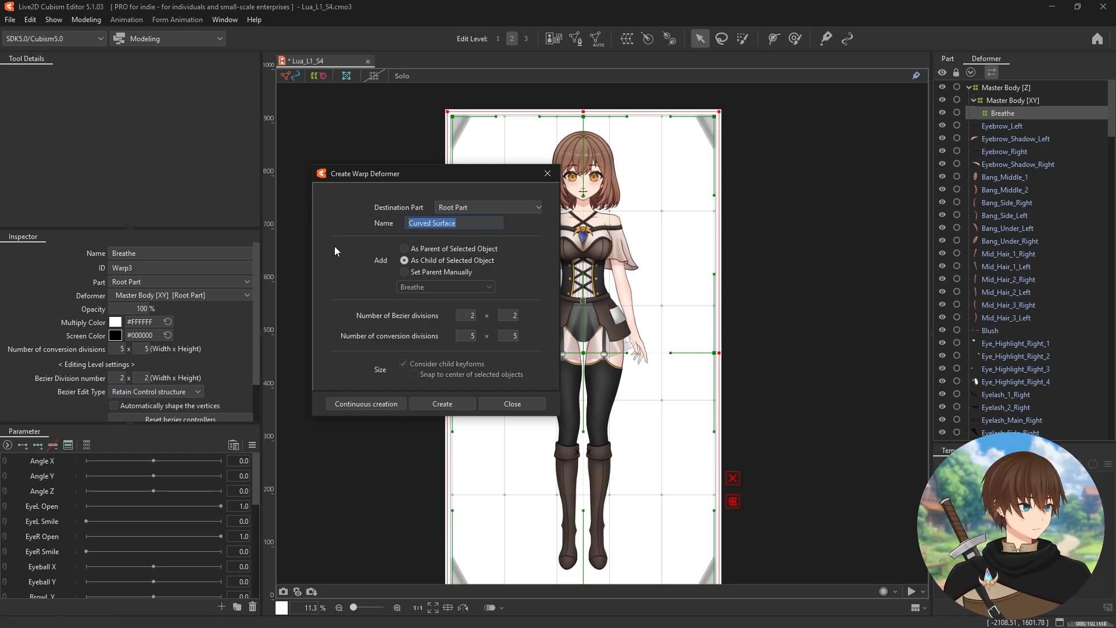
type("Head X ")
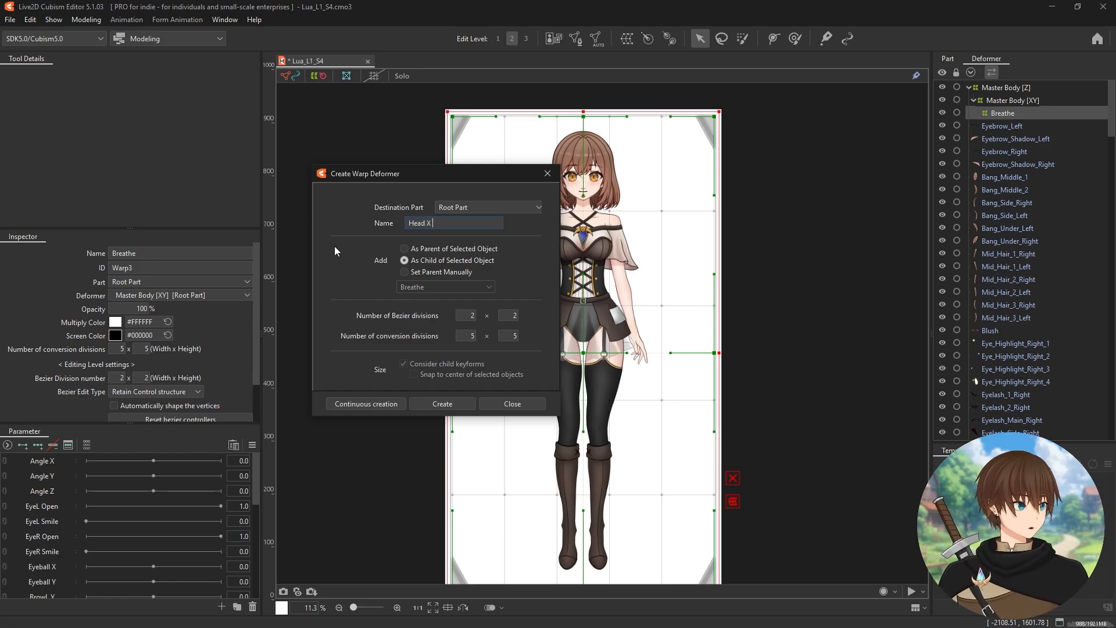
type("[Body")
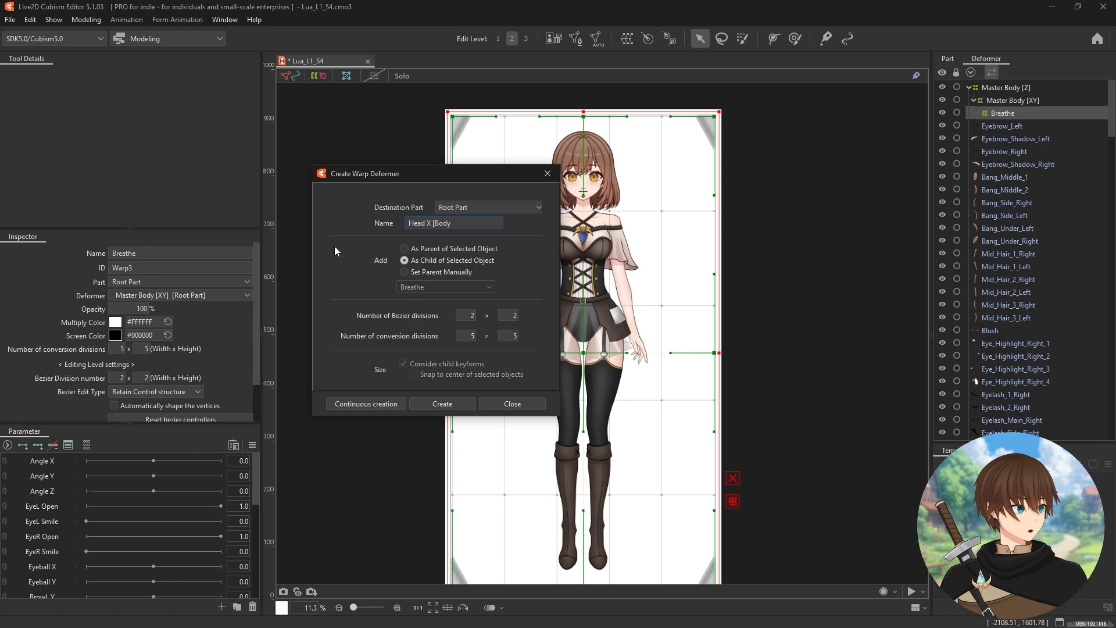
type(" X Movemen")
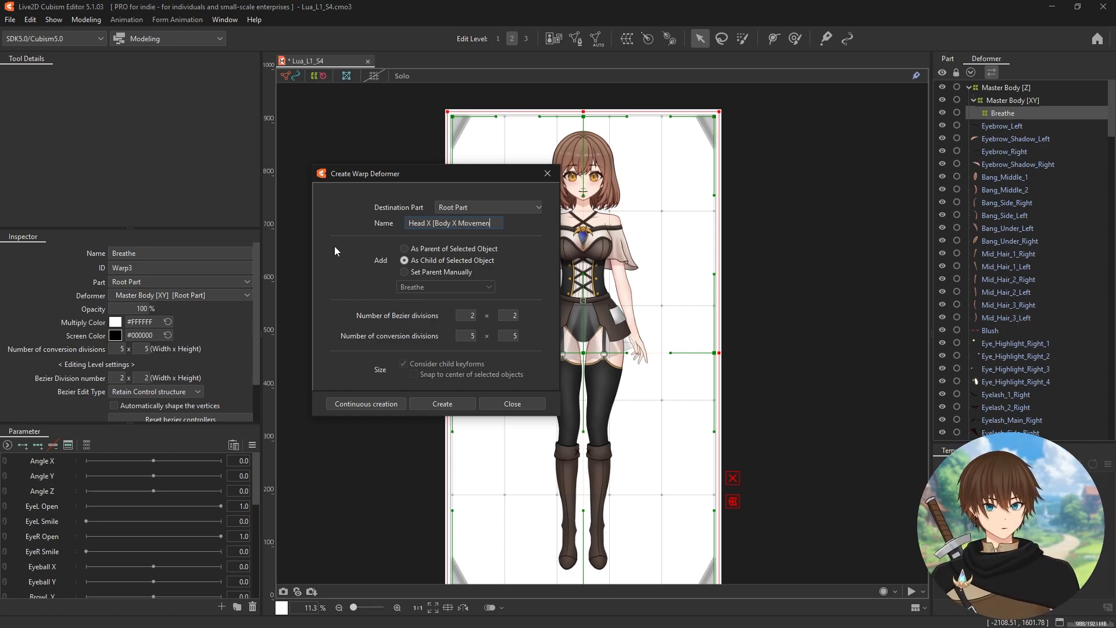
type("t")
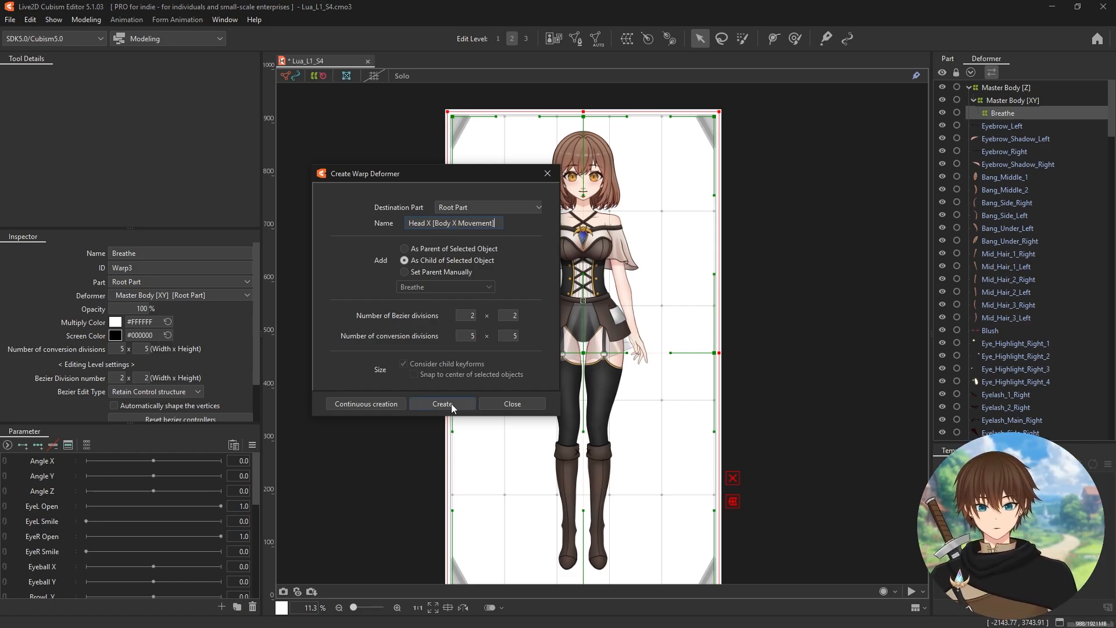
left_click(450, 402)
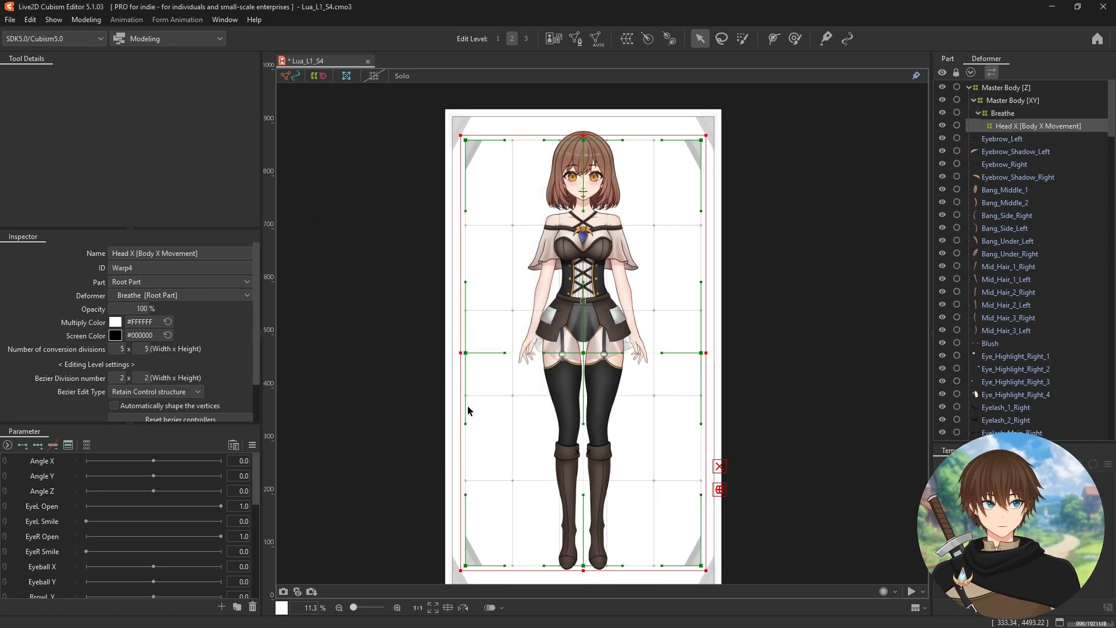
Step: Create a warp deformer named Body [XY] as a child of Breathe
left_click(1008, 114)
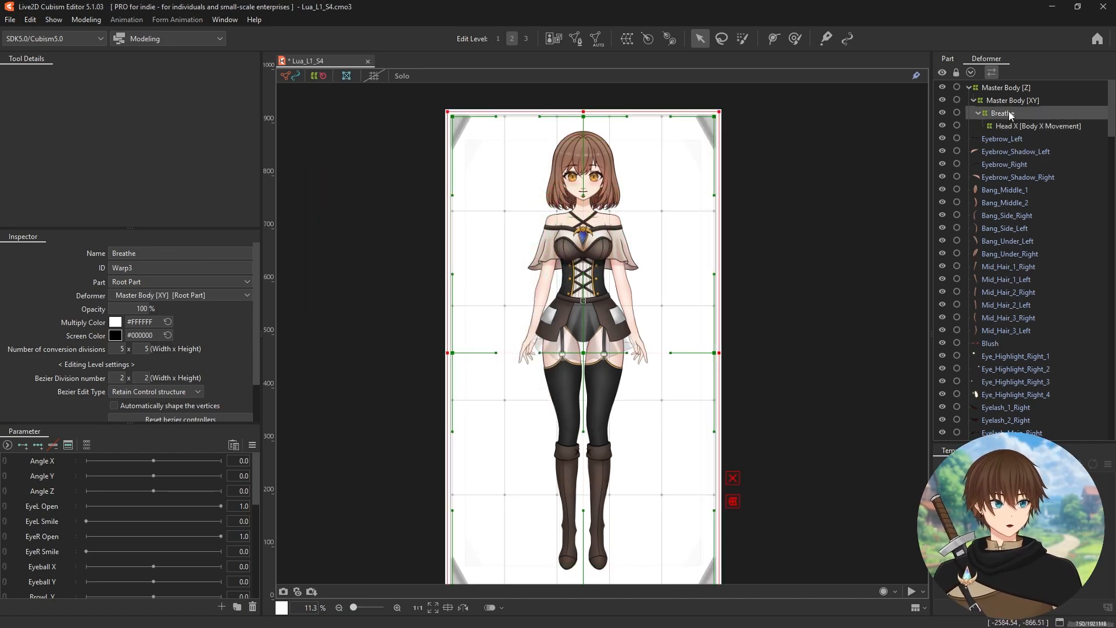
left_click(629, 40)
left_click_drag(475, 227, 315, 222)
key("BackSpace")
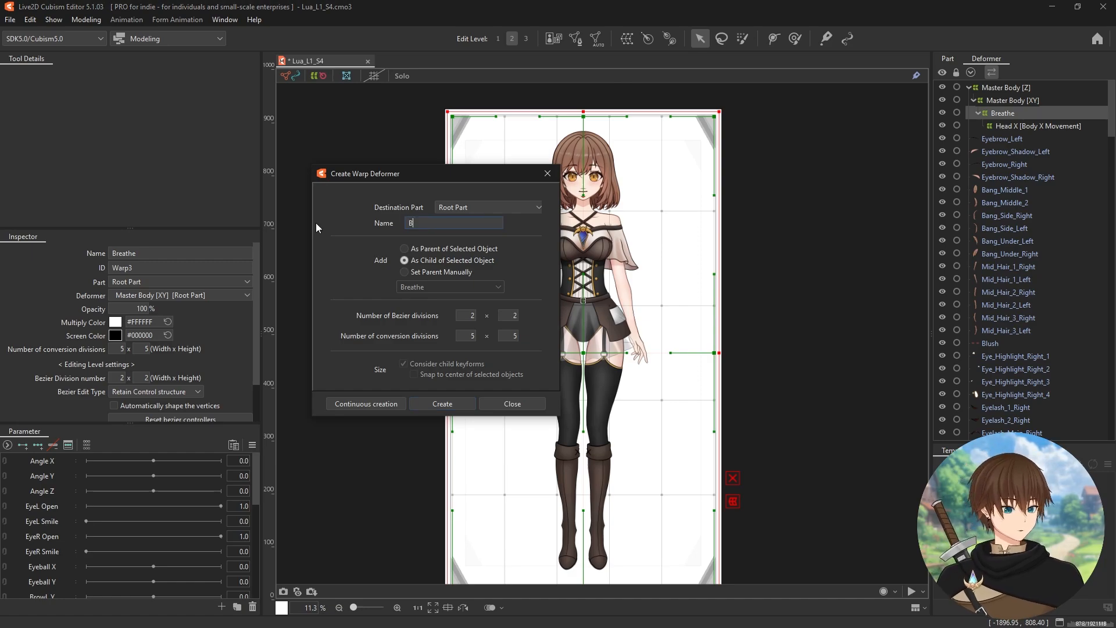
type("Body [XY")
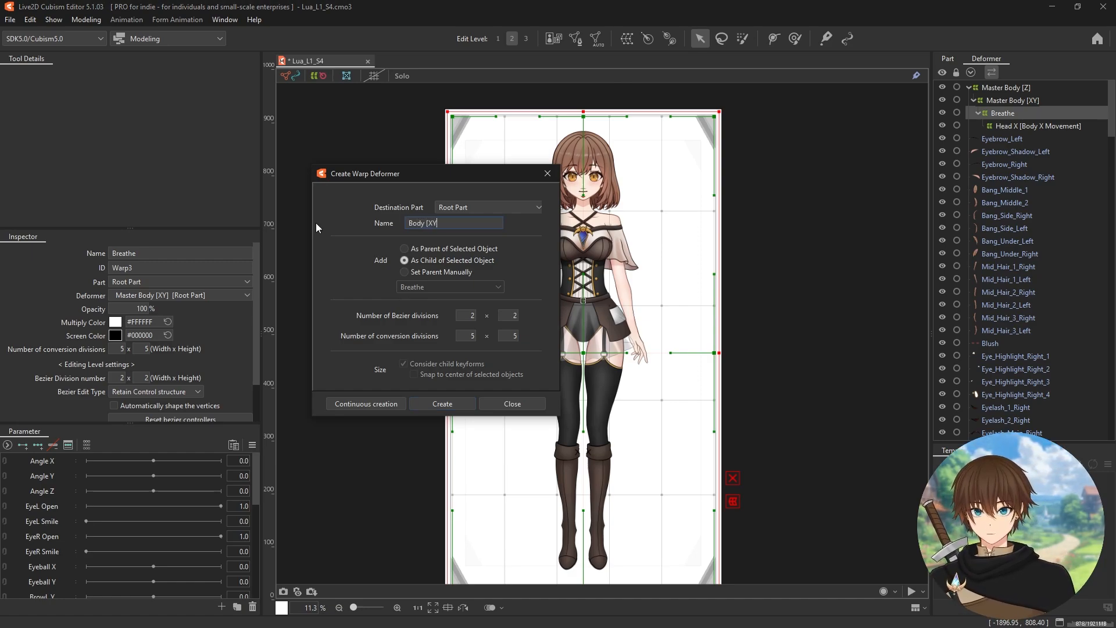
left_click(442, 403)
Step: Compare the extents of Breathe and its two child deformers, Body [XY] and Head X [Body X Movement]
left_click(1006, 113)
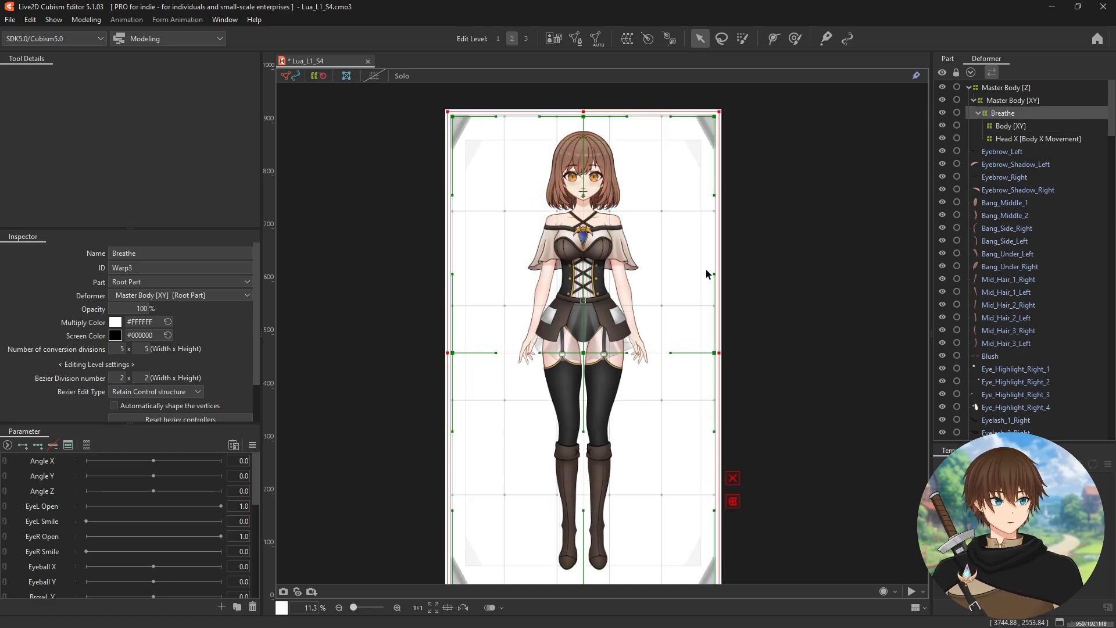
left_click(1015, 125)
left_click(1014, 140)
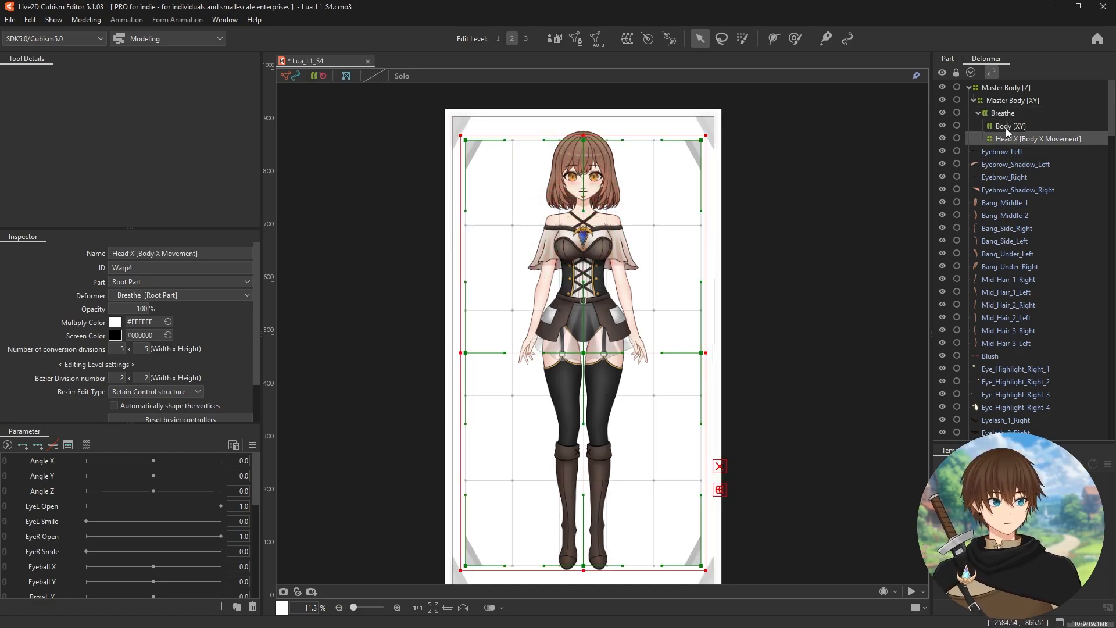
left_click(1008, 127)
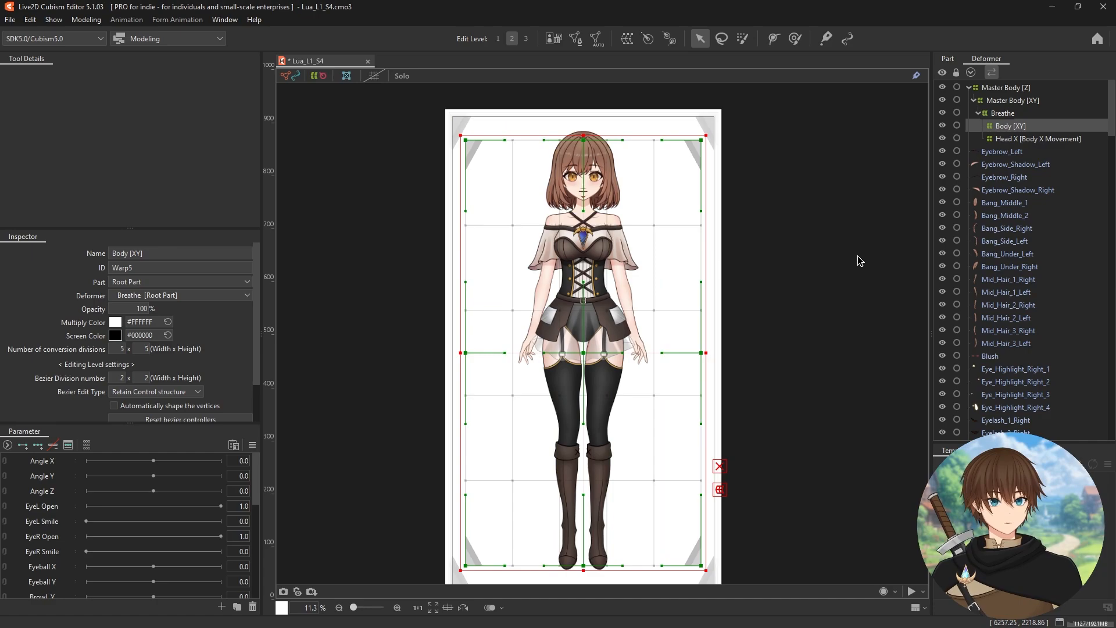
left_click(1020, 140)
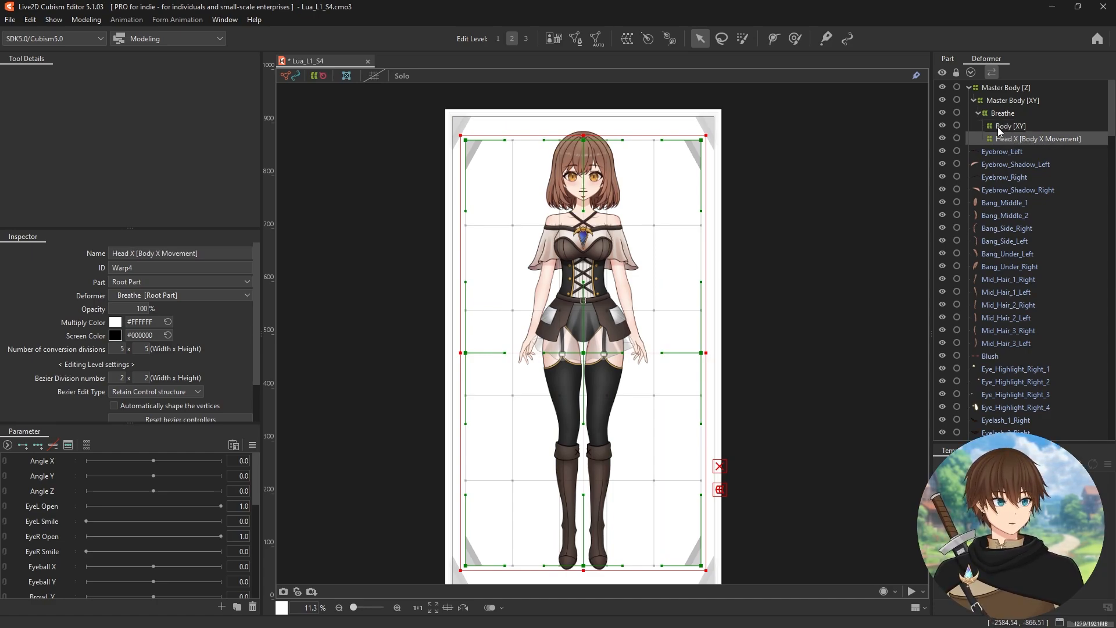
left_click(997, 127)
left_click(1008, 141)
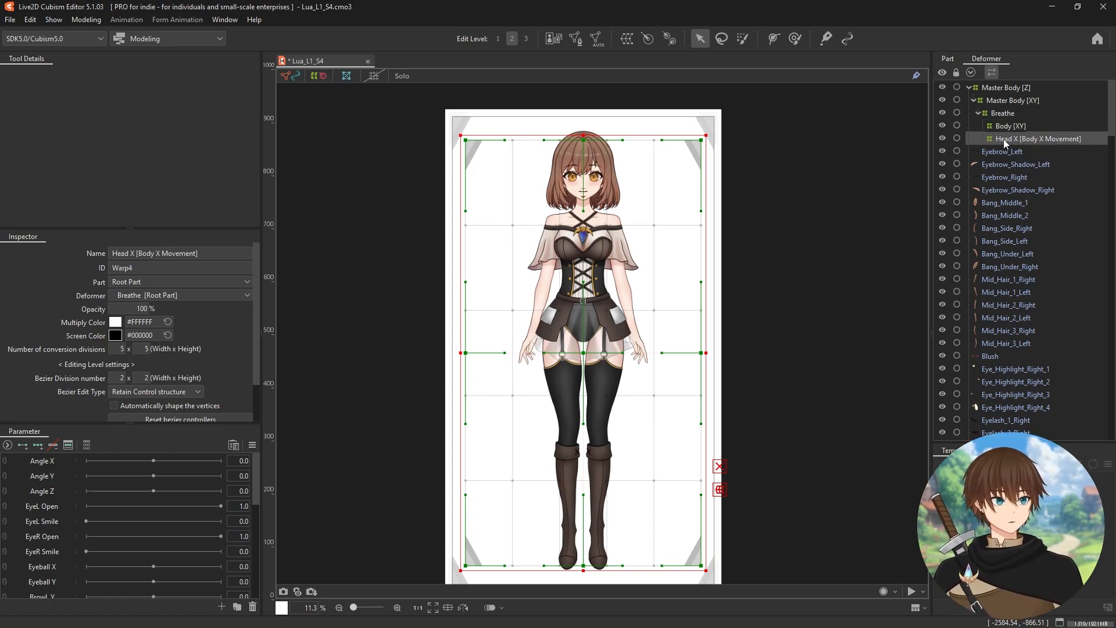
Step: Reorder the parts so Head X [Body X Movement] sits above Body [XY], and check the order in the deformer hierarchy
left_click(947, 59)
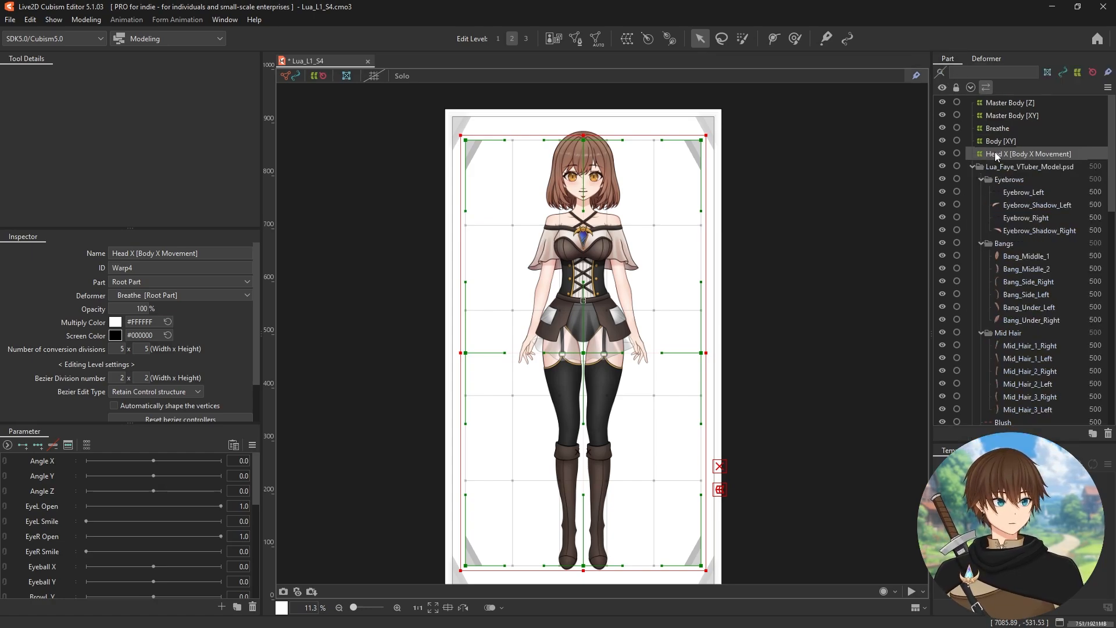
left_click_drag(995, 152, 993, 134)
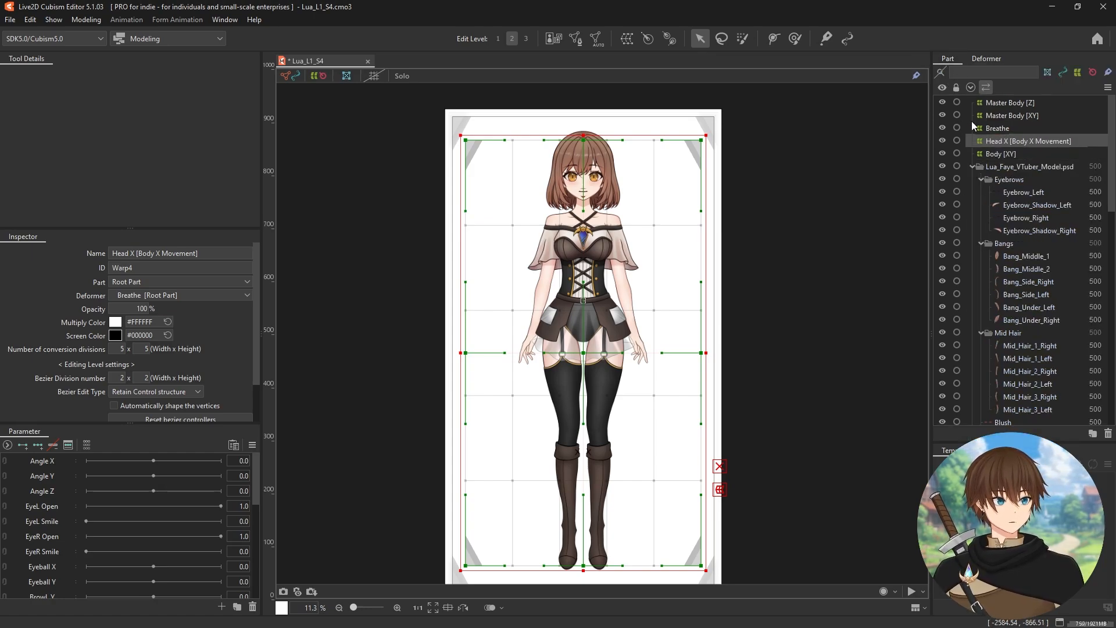
left_click(991, 60)
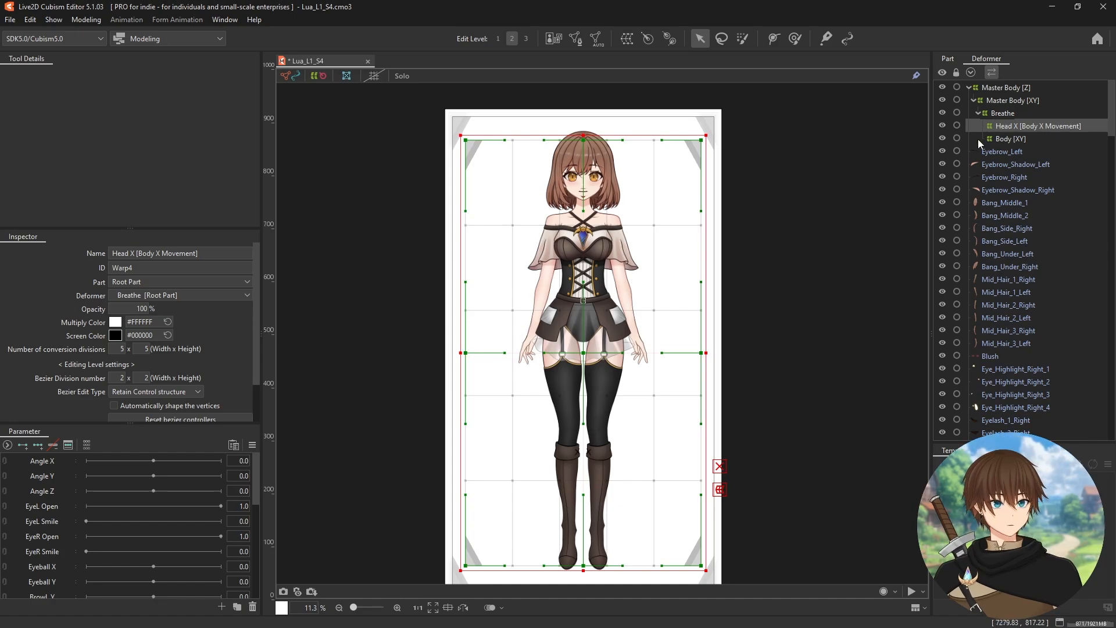
left_click(1023, 143)
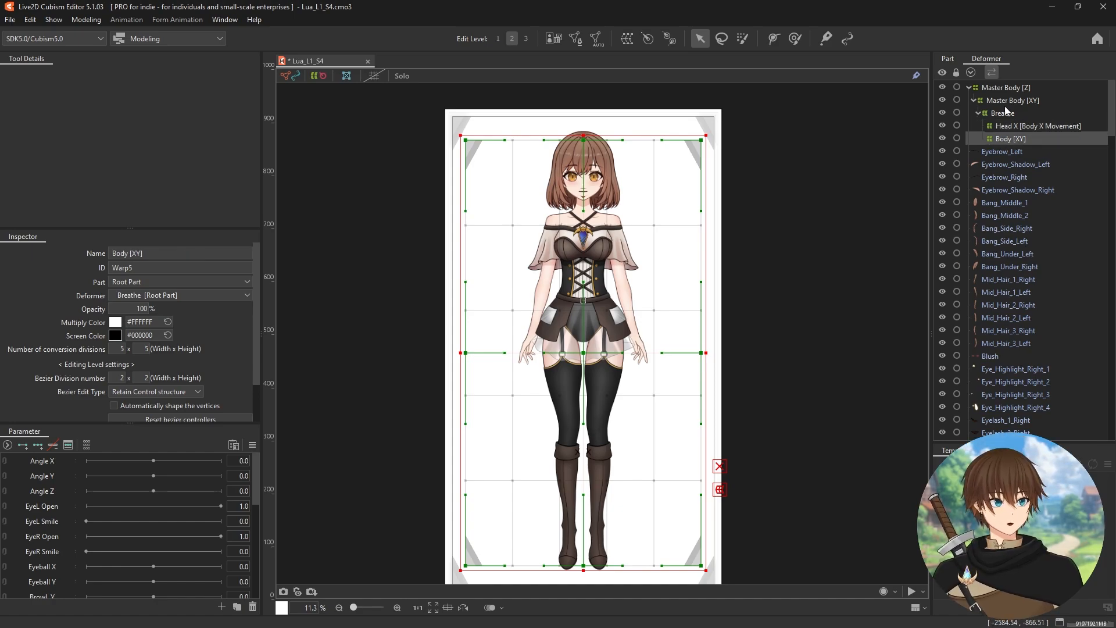
Step: Move the Head X [Body X Movement] deformer up to the face and shrink it to frame the head and shoulders
left_click(1019, 129)
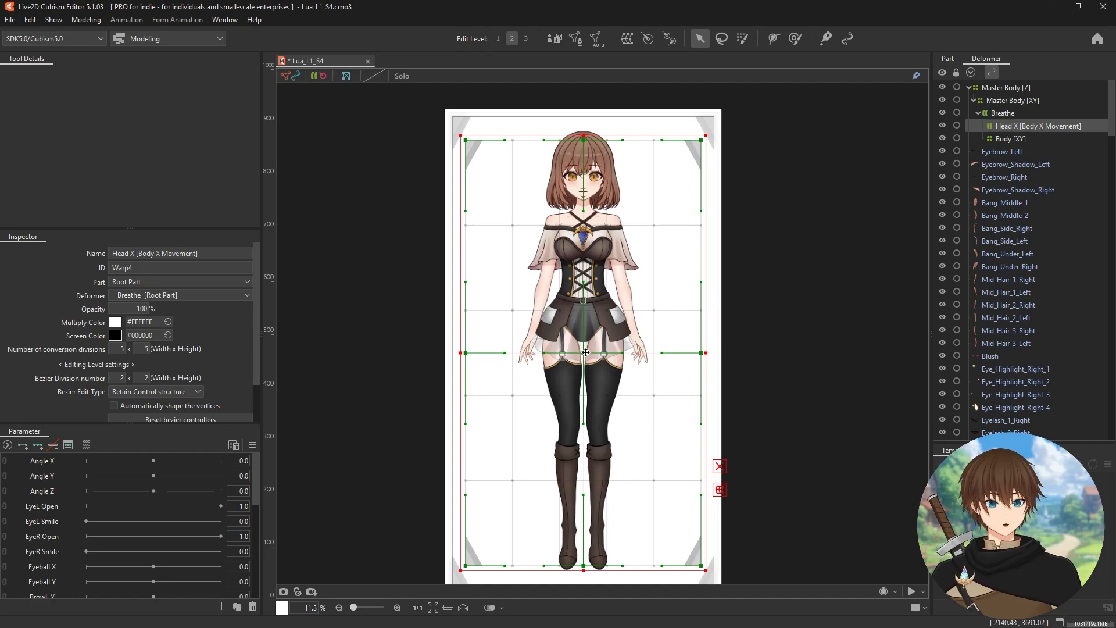
left_click_drag(585, 353, 605, 177)
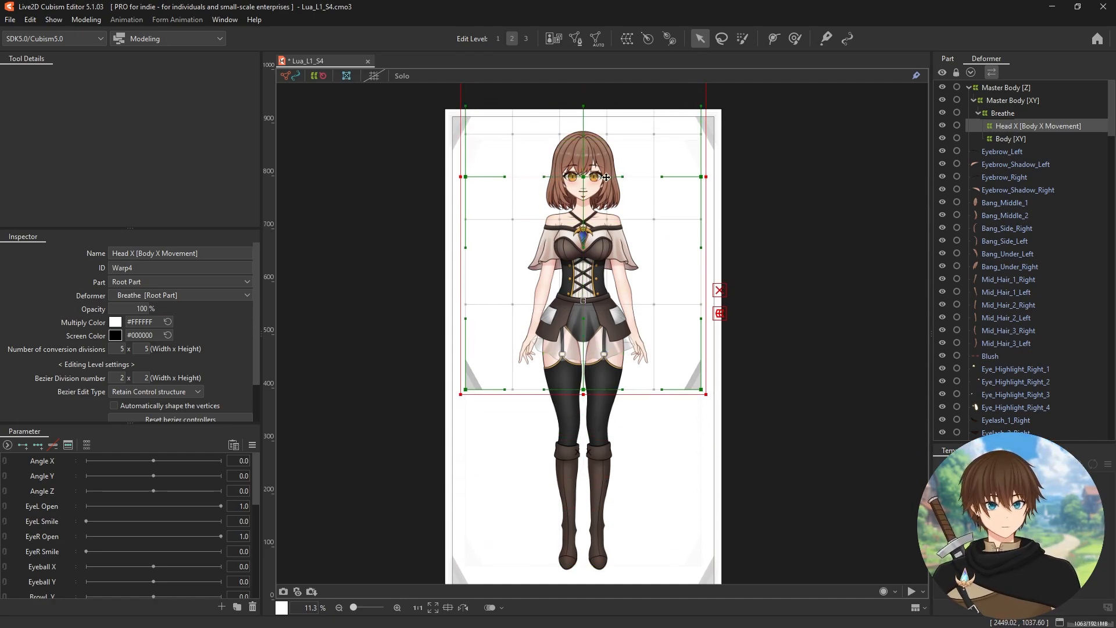
scroll(606, 176, "up", 2)
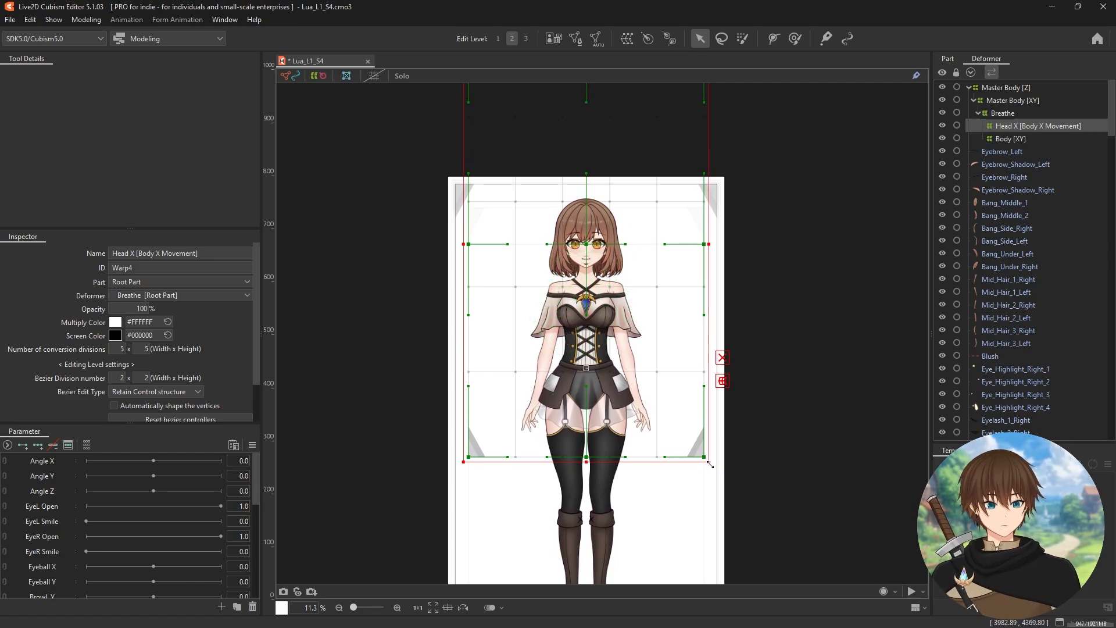
left_click_drag(709, 463, 649, 305)
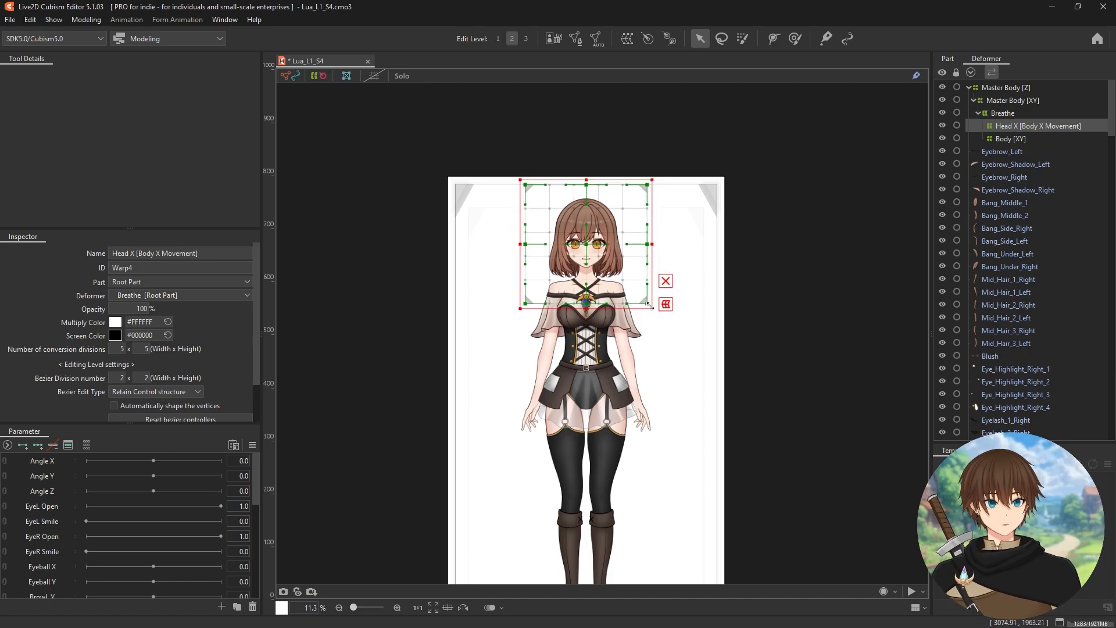
Step: Examine the resized Head X [Body X Movement] deformer around the head and compare it with the Master Body [Z] bounds
scroll(580, 166, "up", 4)
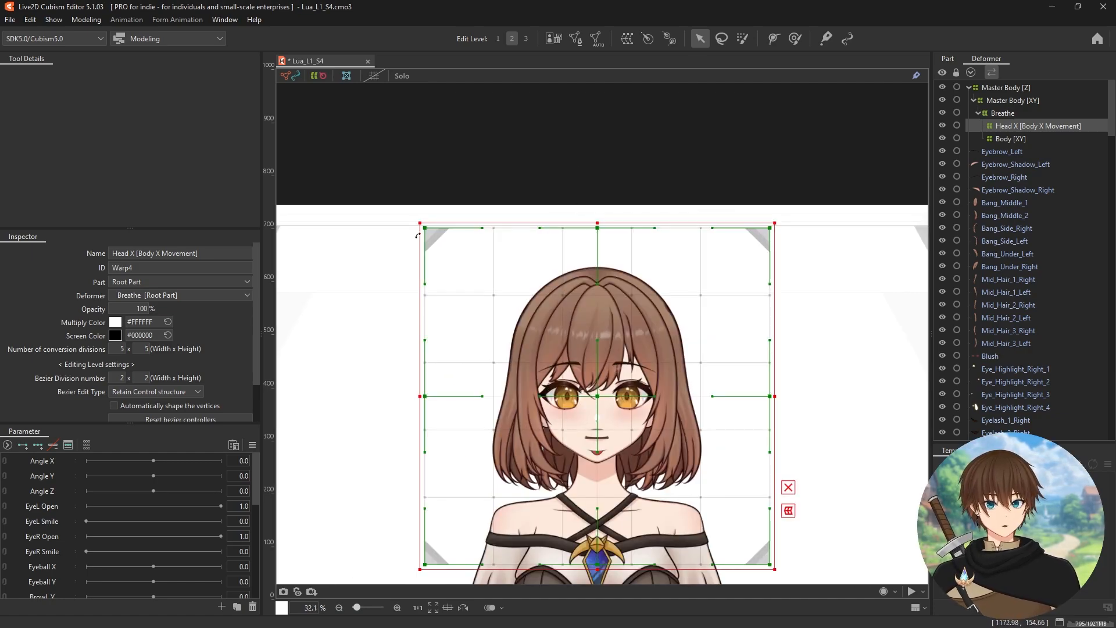
scroll(447, 239, "down", 1)
left_click_drag(388, 280, 489, 298)
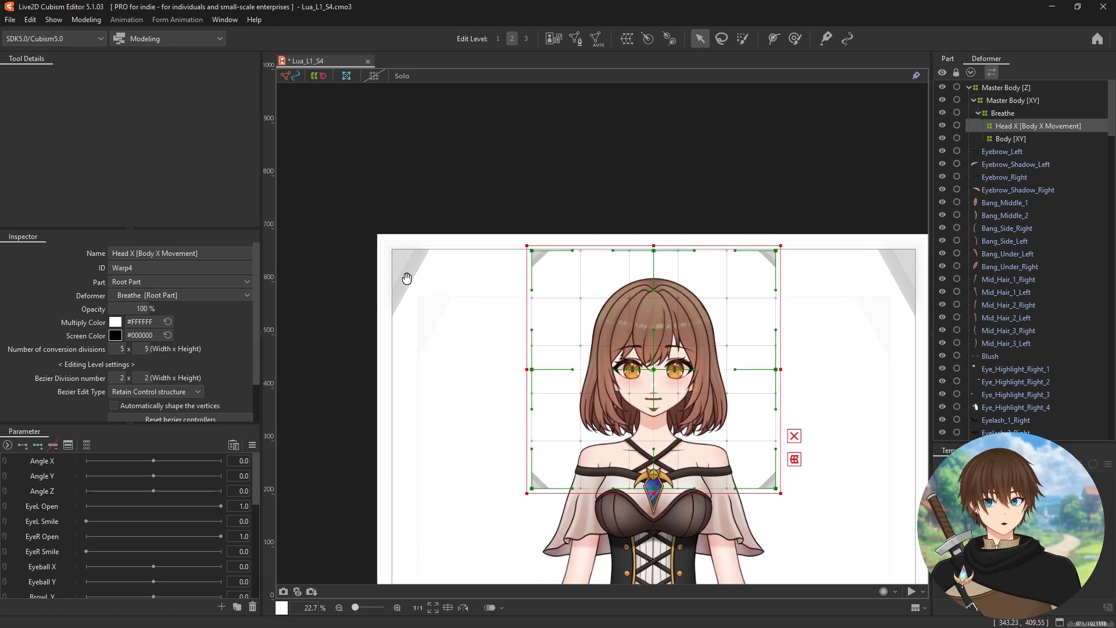
scroll(375, 239, "up", 1)
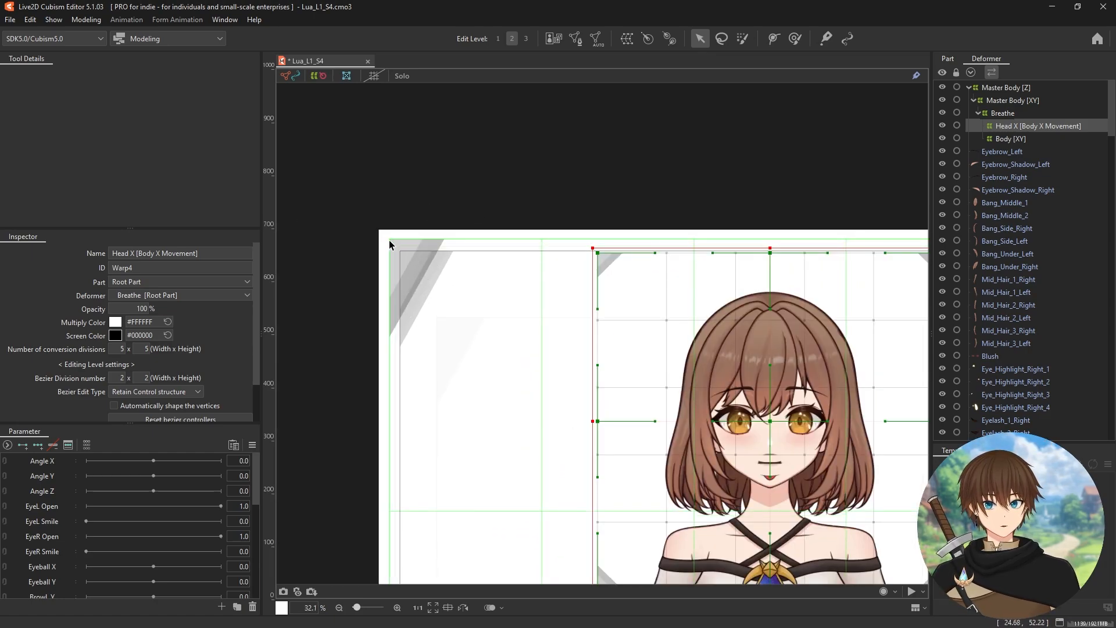
left_click(393, 245)
scroll(487, 256, "down", 1)
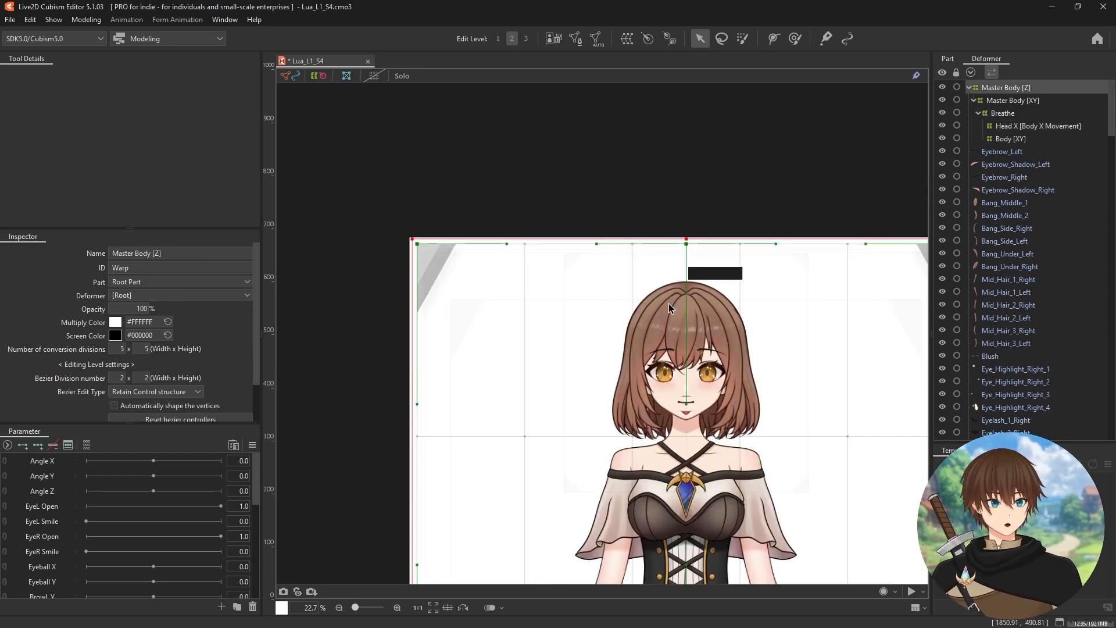
left_click_drag(663, 308, 569, 217)
scroll(639, 227, "down", 2)
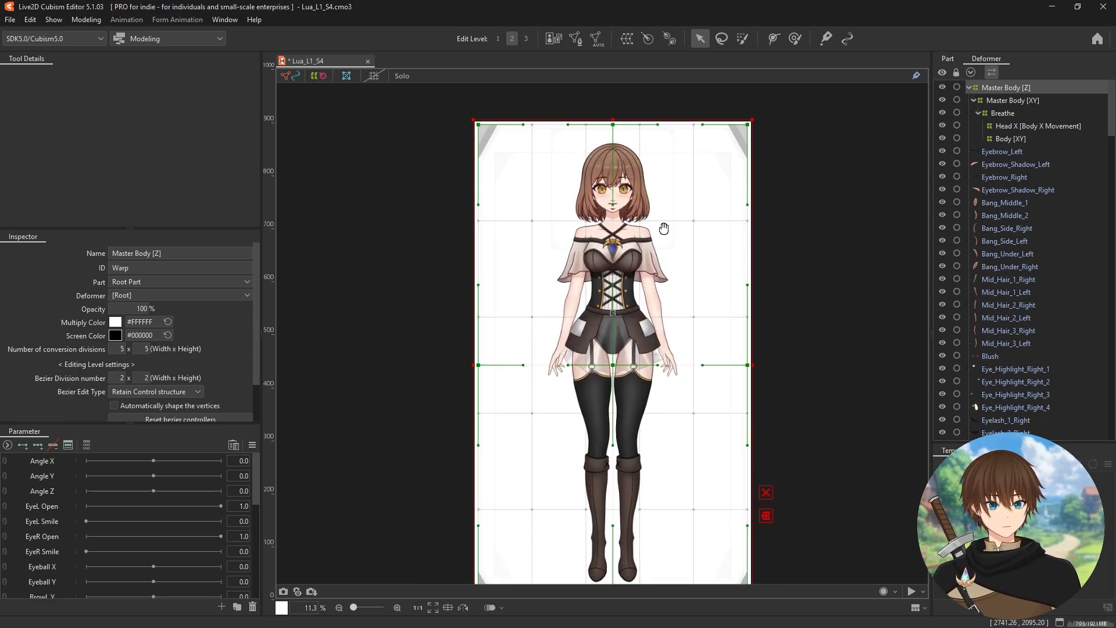
scroll(613, 158, "up", 1)
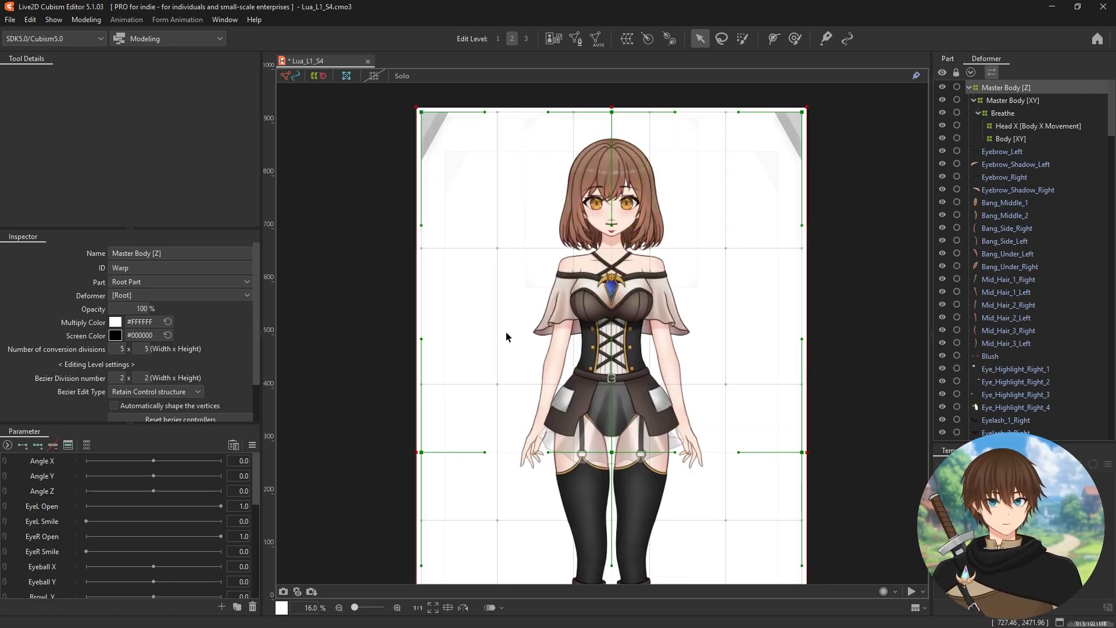
left_click(1032, 126)
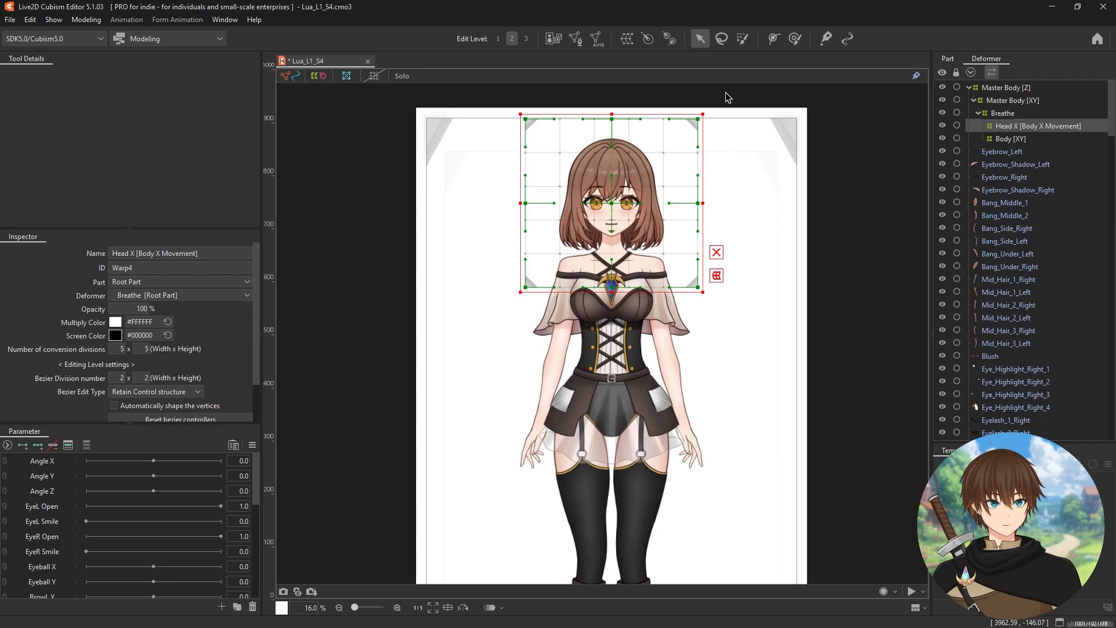
Step: Resize and shift the Body [XY] deformer down so it spans from the upper bangs to below the feet, inside Breathe
left_click(1007, 139)
scroll(654, 305, "down", 3)
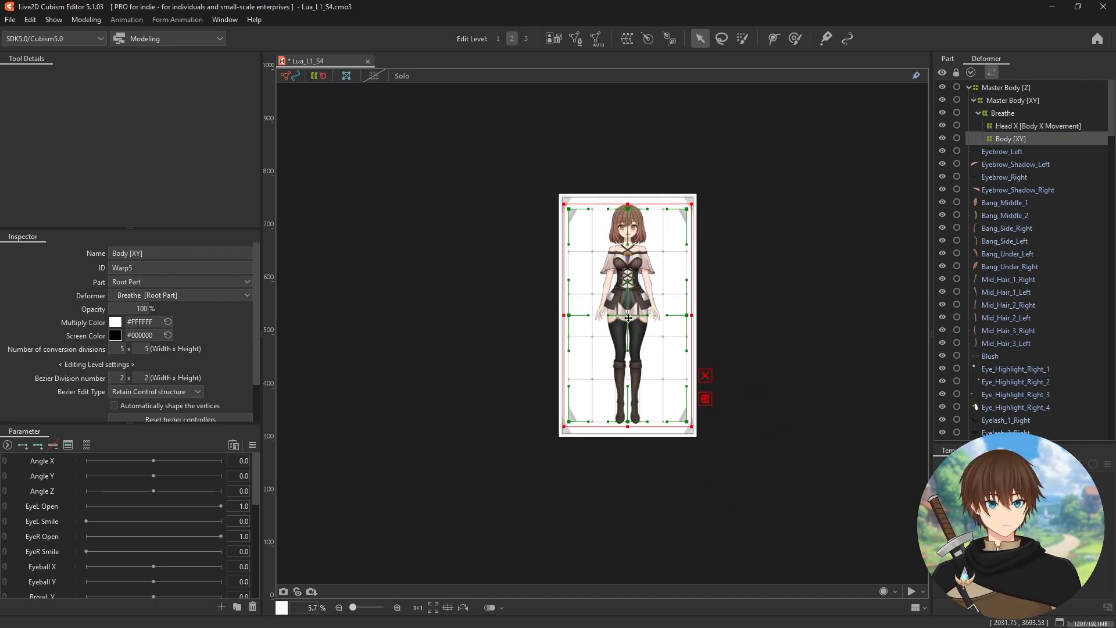
left_click_drag(686, 425, 686, 435)
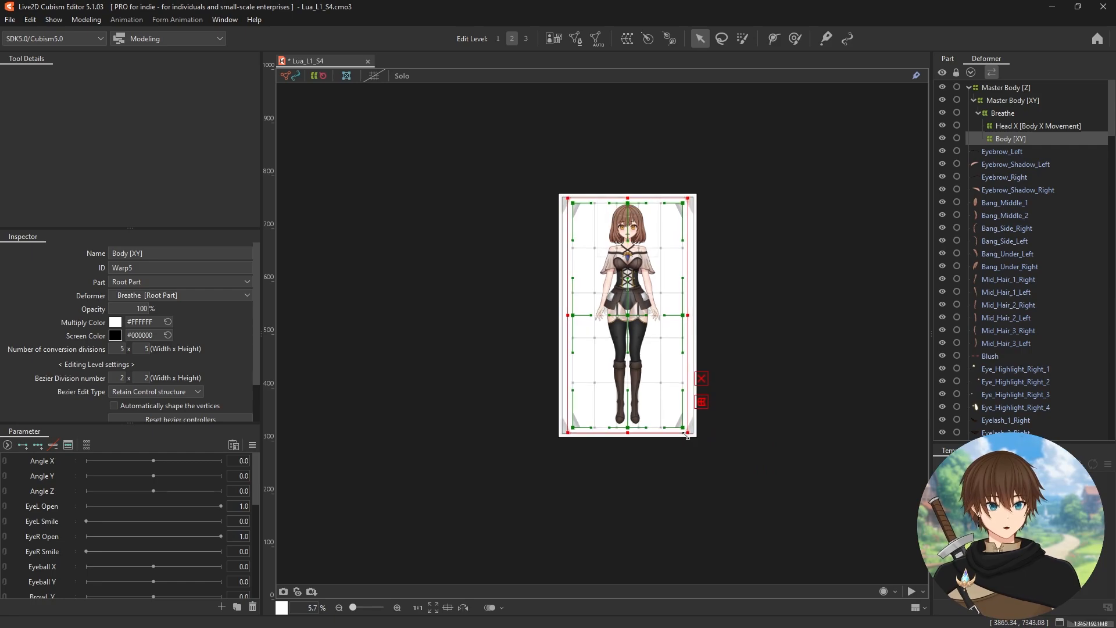
left_click_drag(627, 312, 628, 319)
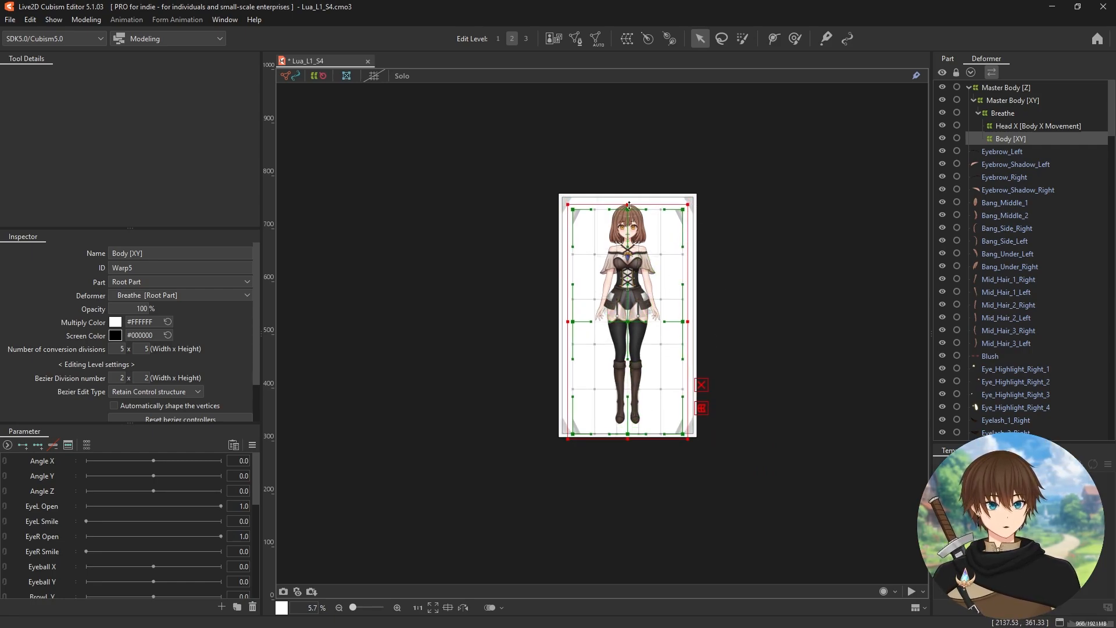
left_click_drag(629, 205, 628, 210)
scroll(640, 253, "up", 2)
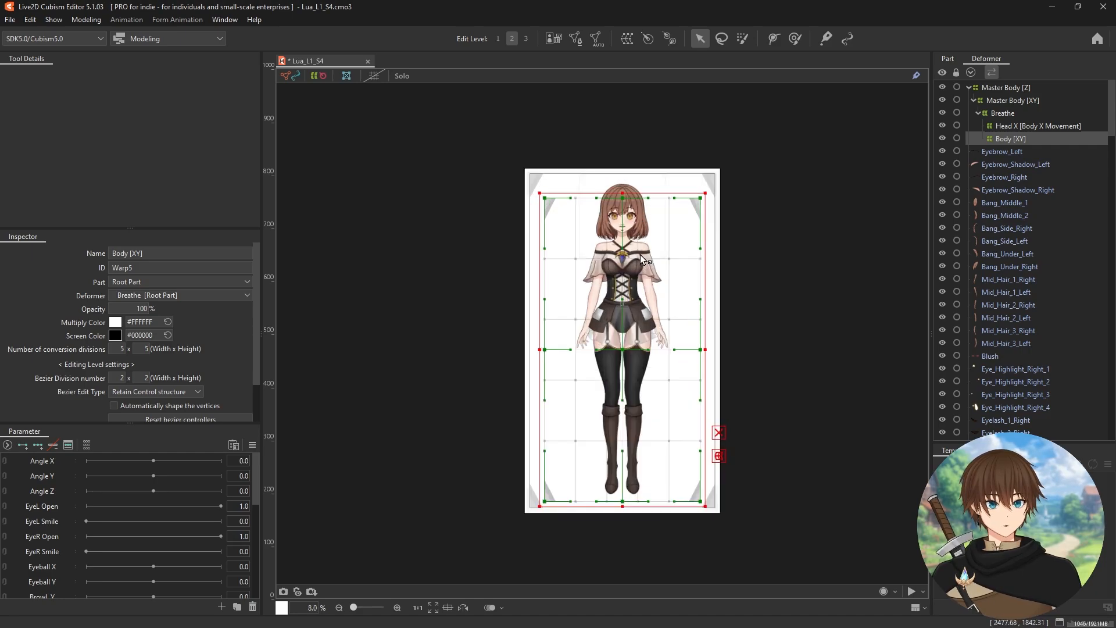
scroll(619, 202, "up", 1)
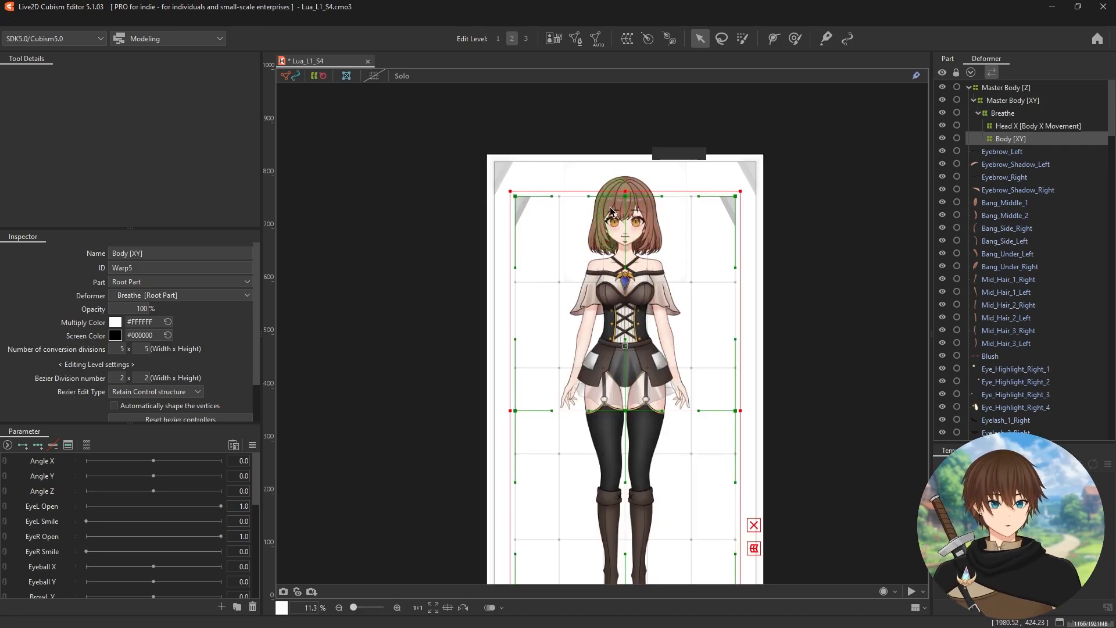
left_click_drag(614, 424, 636, 316)
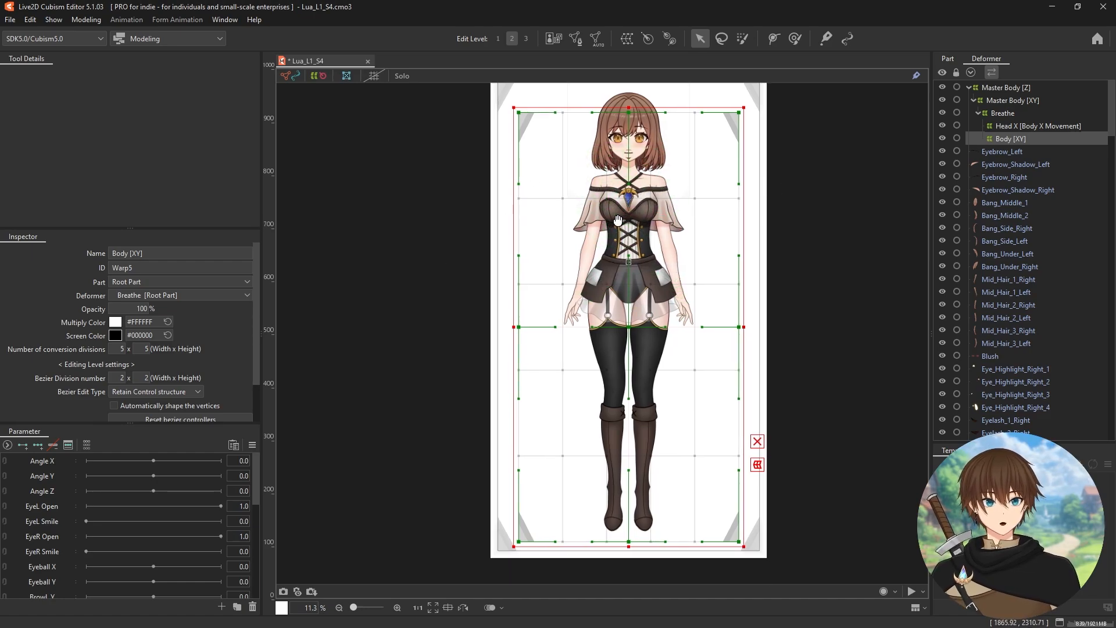
left_click_drag(618, 220, 611, 294)
Step: Create a rotation deformer named Head Z Rotation as a child of Head X [Body X Movement]
left_click(1023, 125)
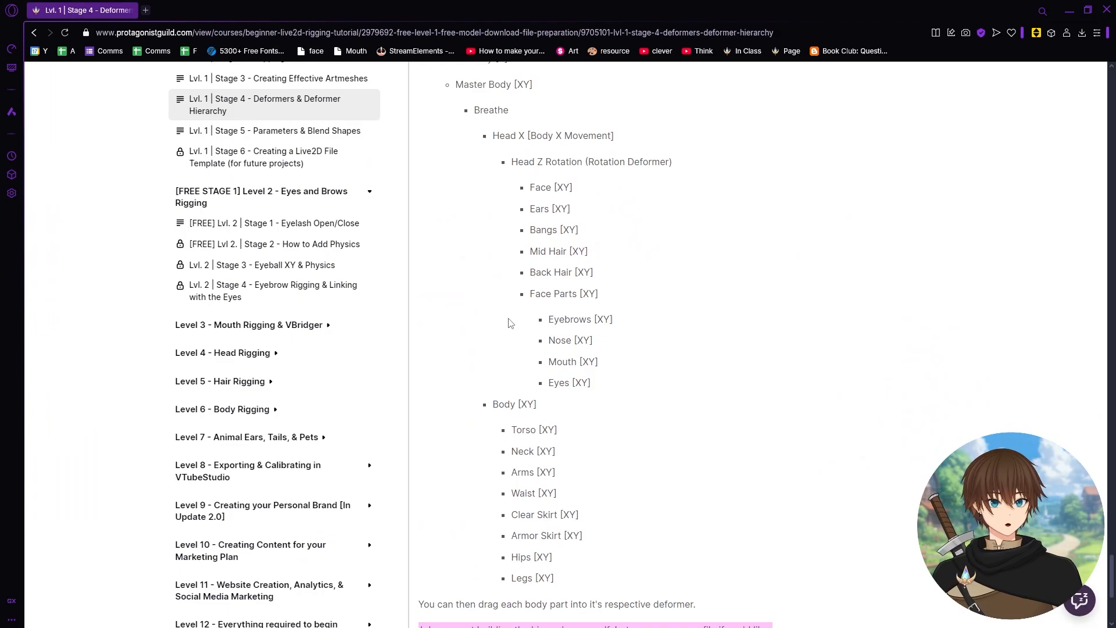
scroll(562, 281, "up", 2)
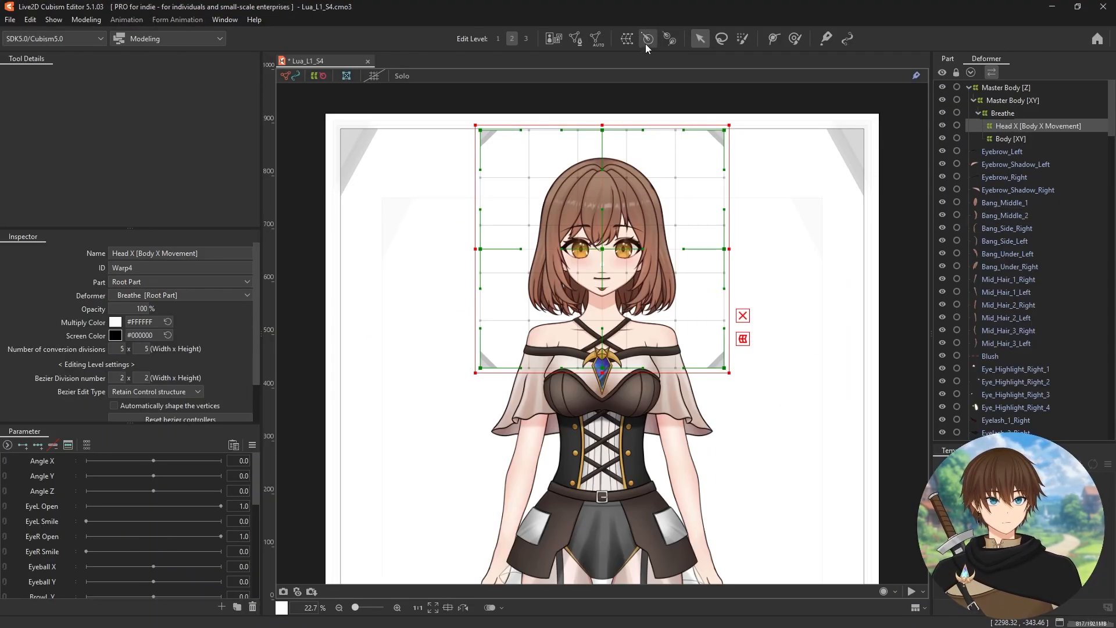
left_click(647, 42)
left_click(507, 279)
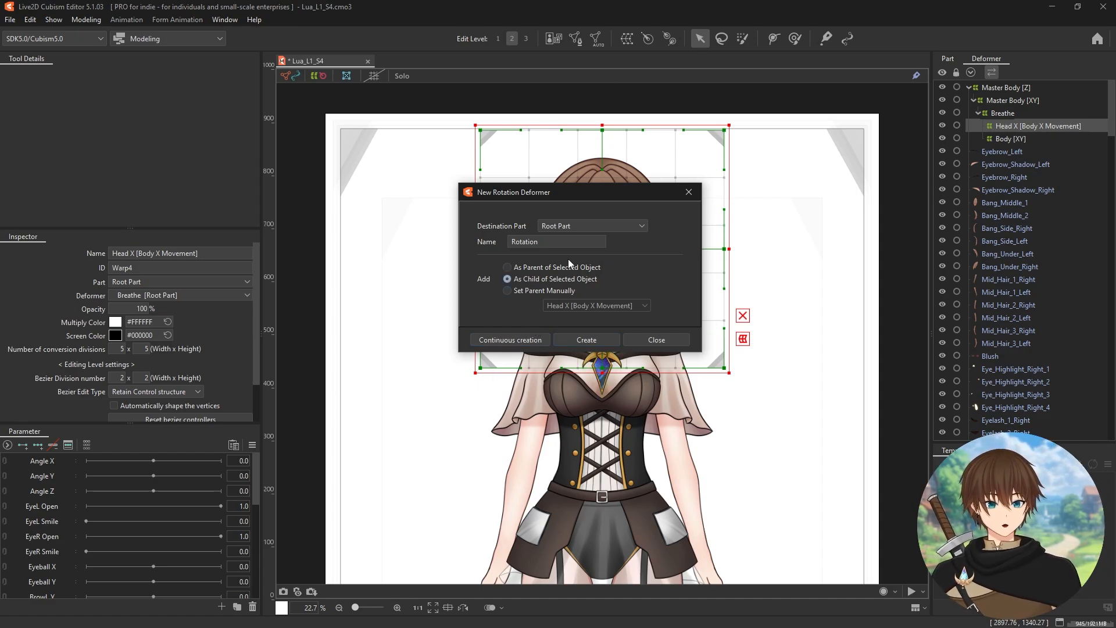
left_click_drag(548, 246, 473, 240)
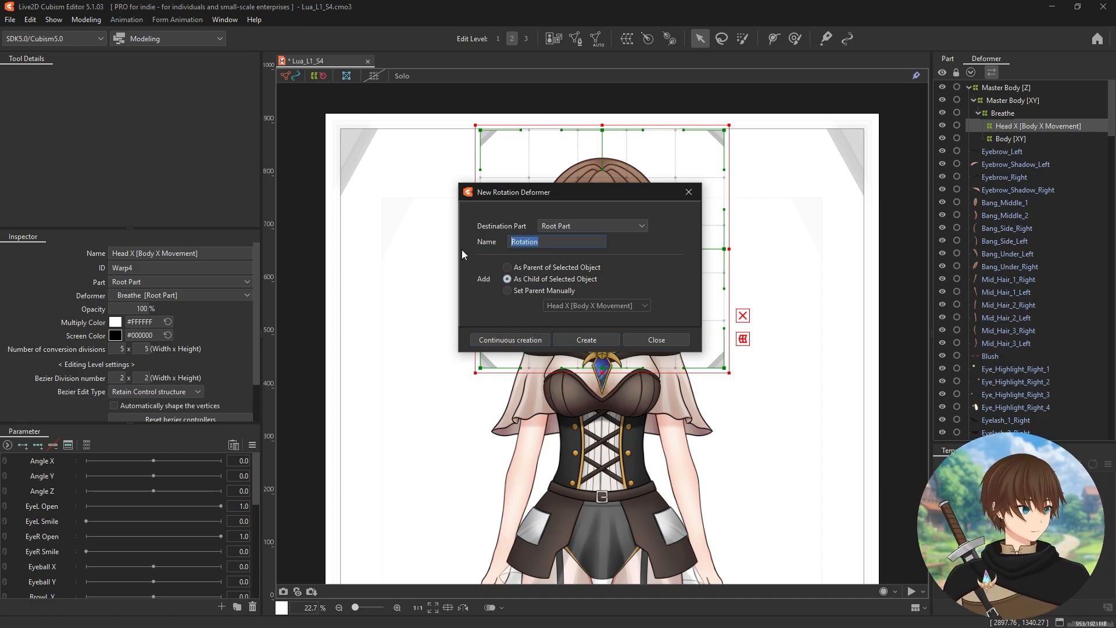
type("Head Z R")
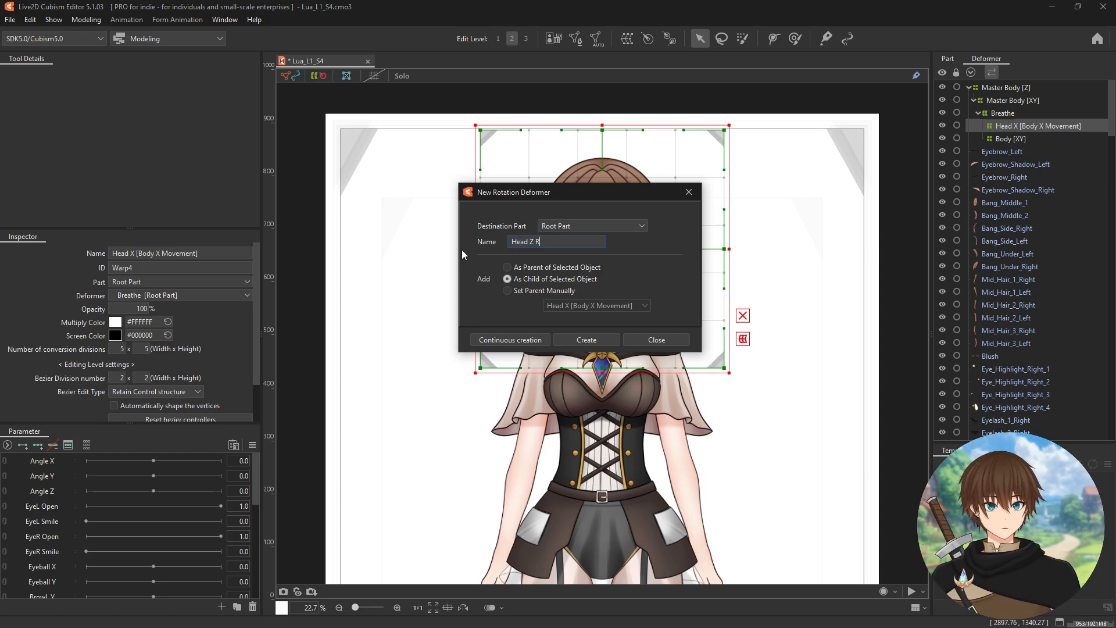
type("ottation")
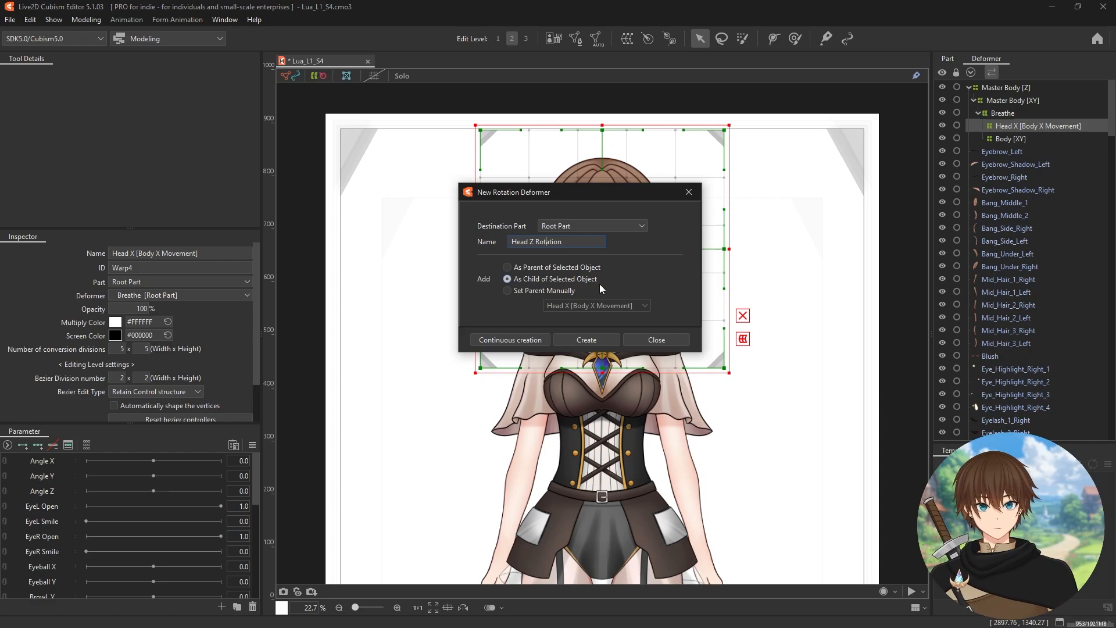
left_click(584, 339)
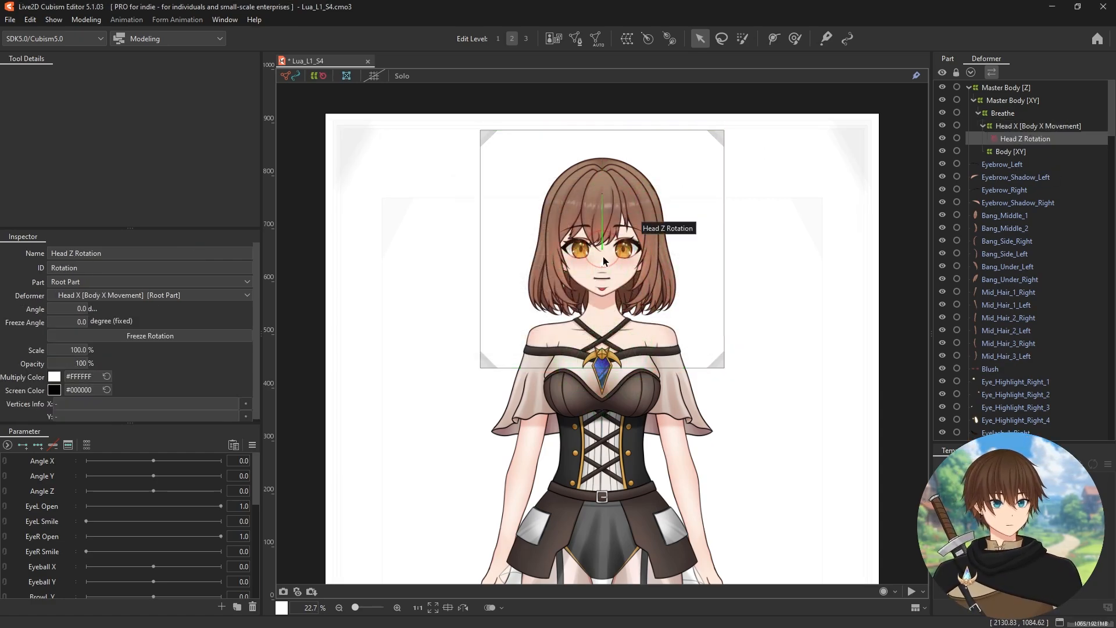
Step: Move the Head Z Rotation deformer's pivot straight down from between the eyes to the tip of the chin
scroll(601, 241, "up", 6)
left_click_drag(625, 272, 628, 316)
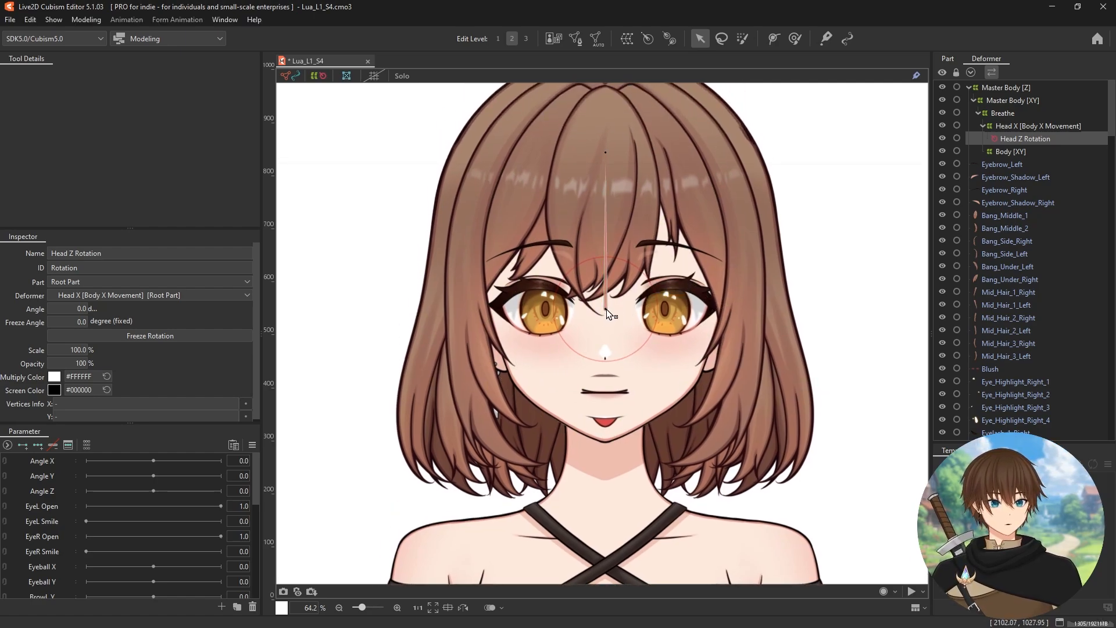
left_click_drag(606, 314, 605, 435)
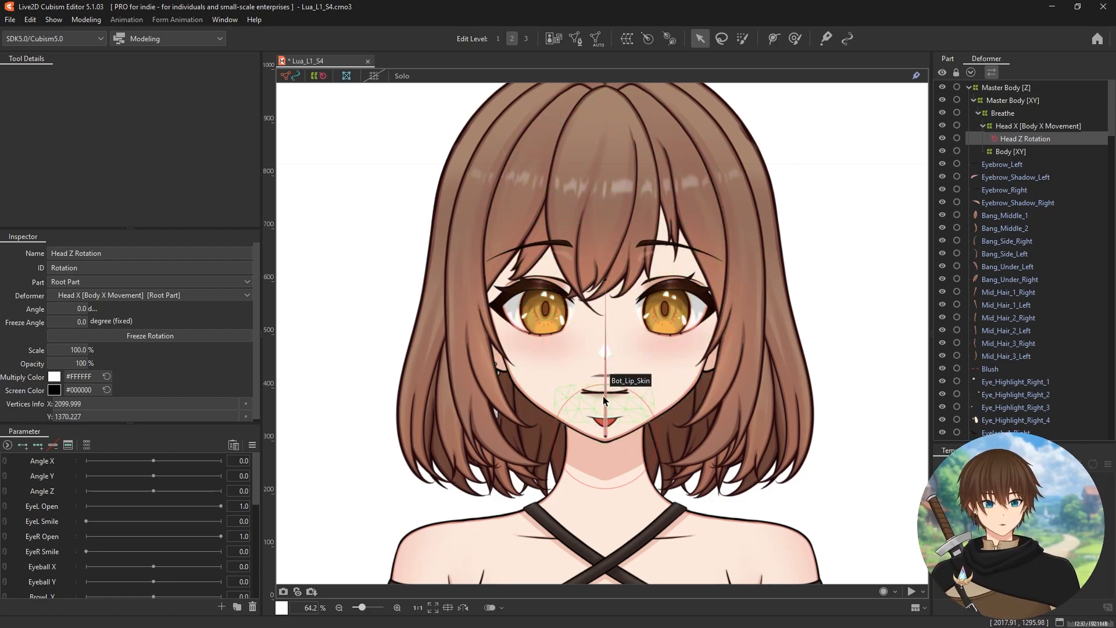
scroll(602, 359, "down", 2)
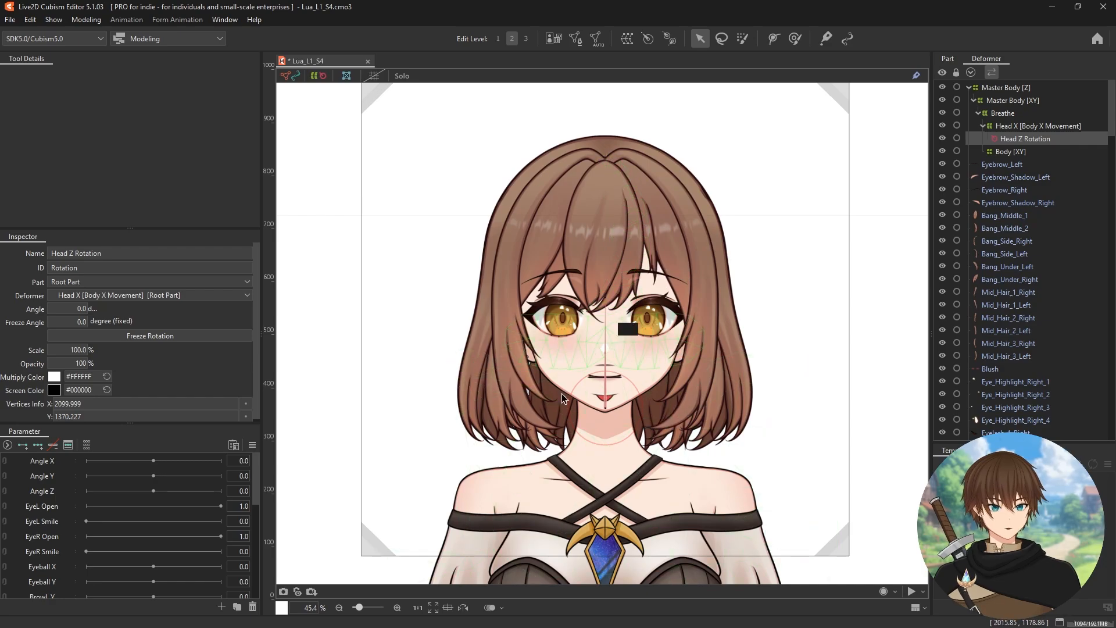
Step: Check the hierarchy list on the browser's course page and create a Face [XY] warp deformer as a child of Head Z Rotation
key("alt+Tab")
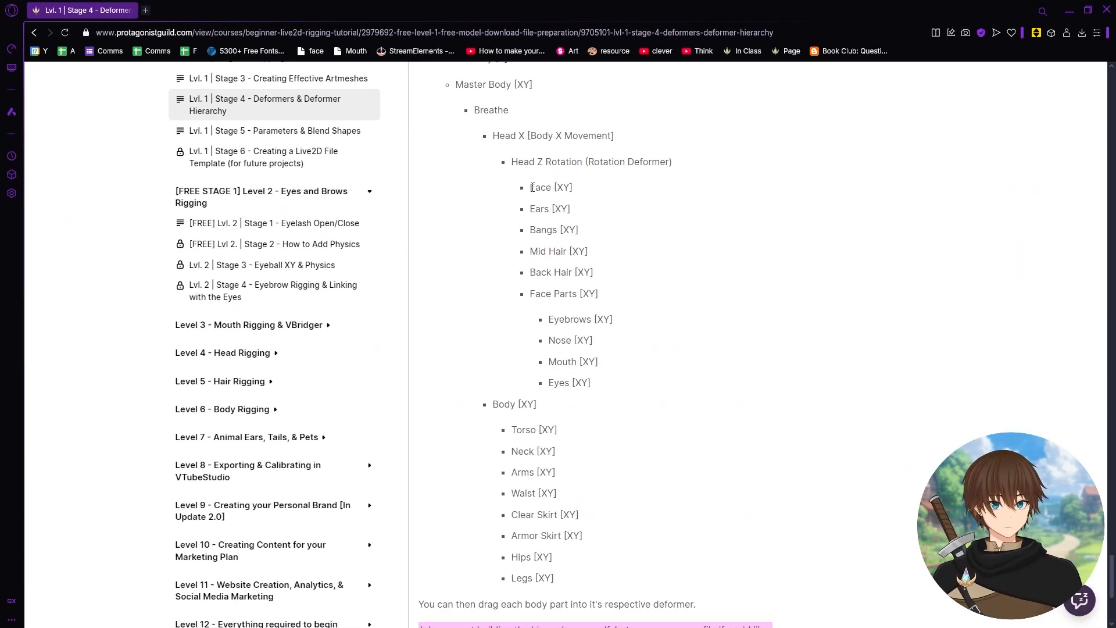
left_click_drag(545, 188, 558, 187)
left_click(539, 208)
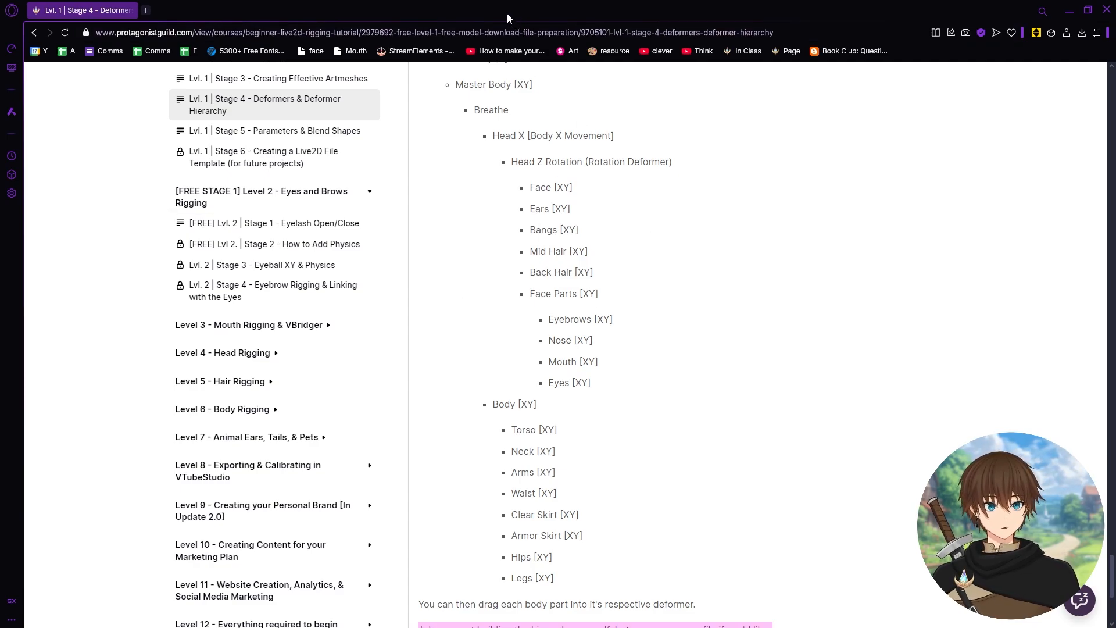
key("alt+Tab")
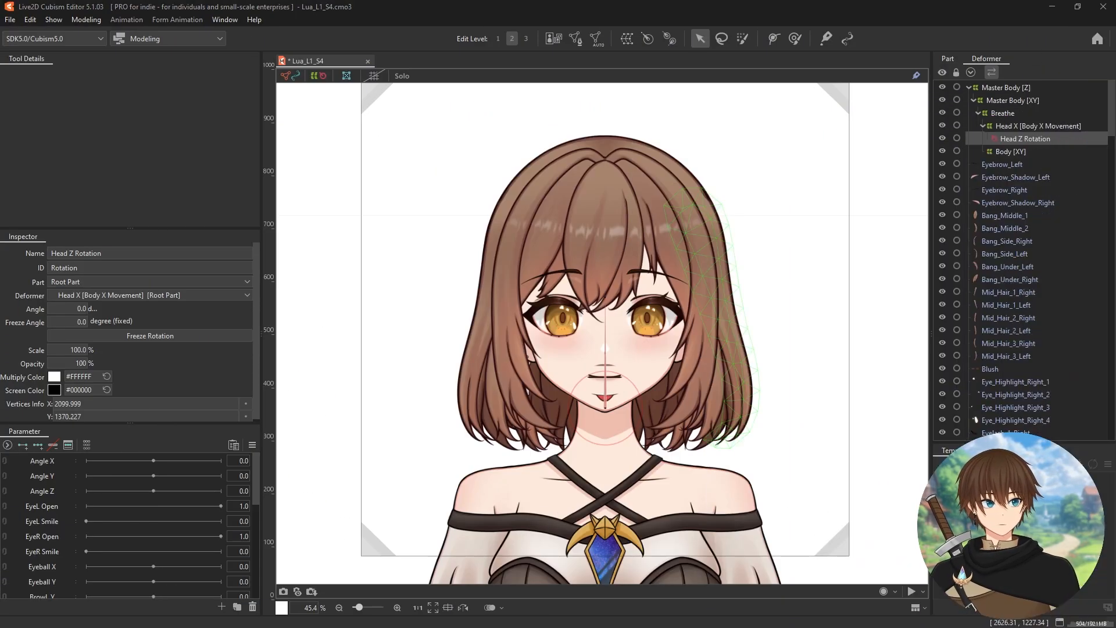
left_click(626, 39)
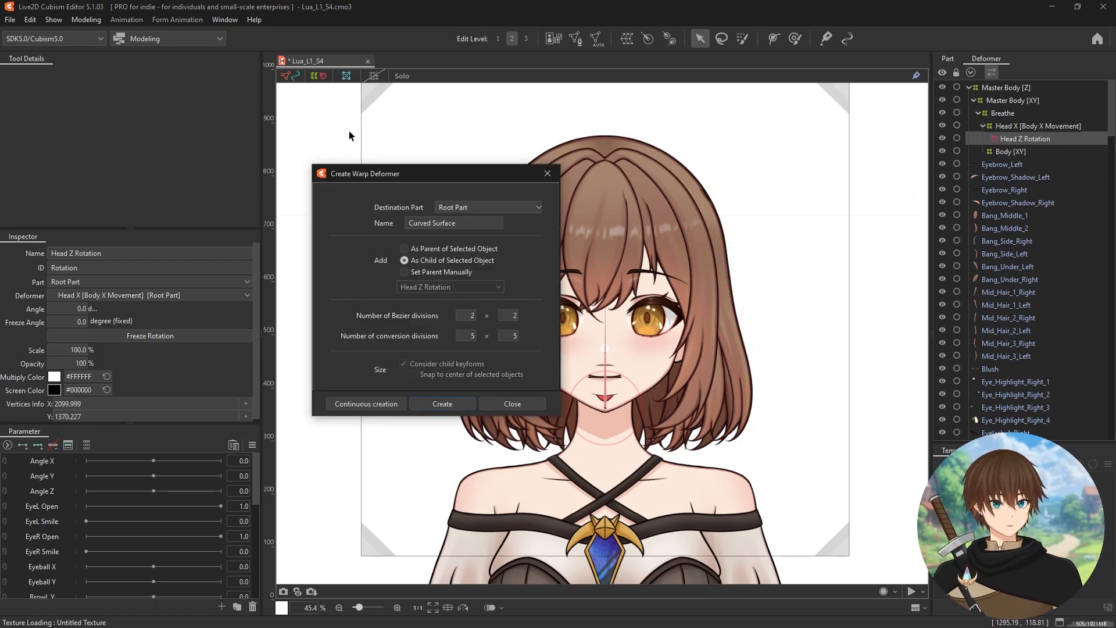
left_click_drag(457, 223, 406, 217)
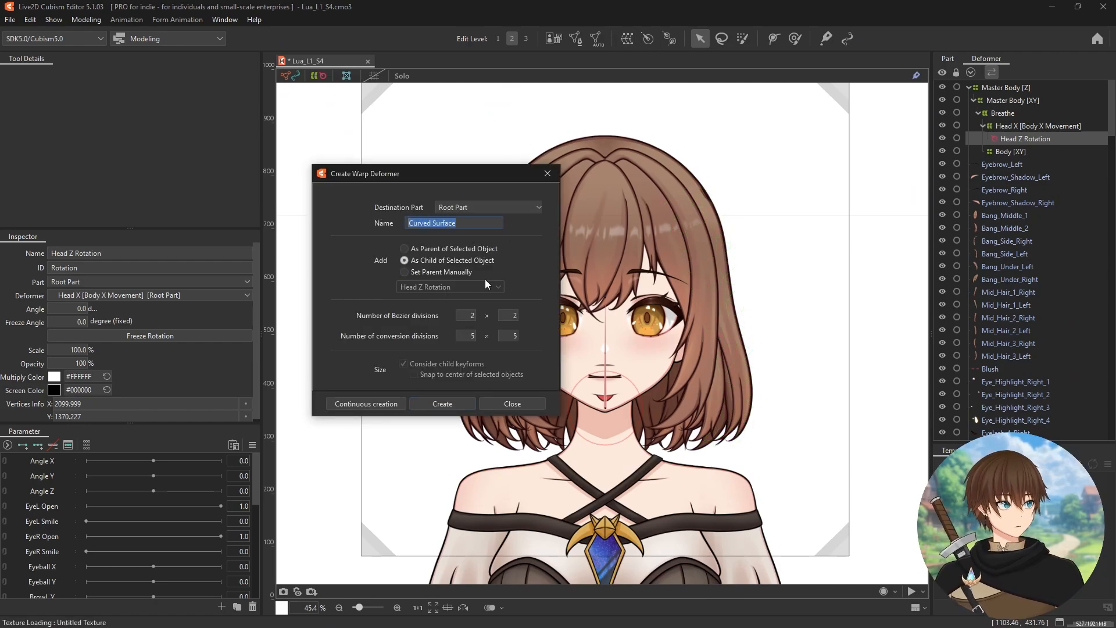
type("Face X")
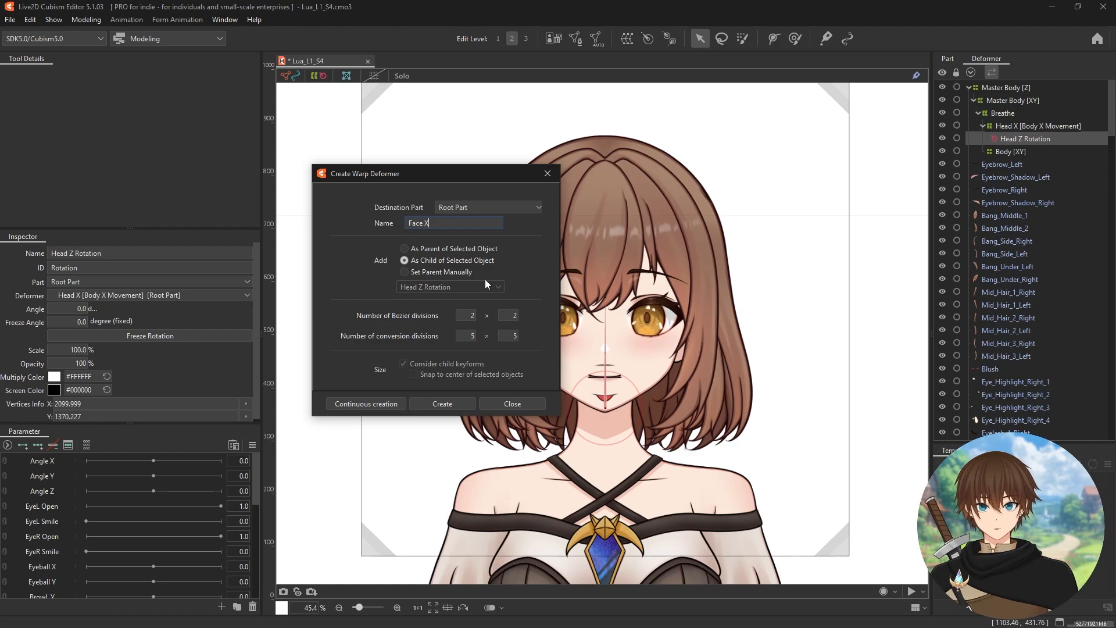
key("BackSpace")
type("[XY]")
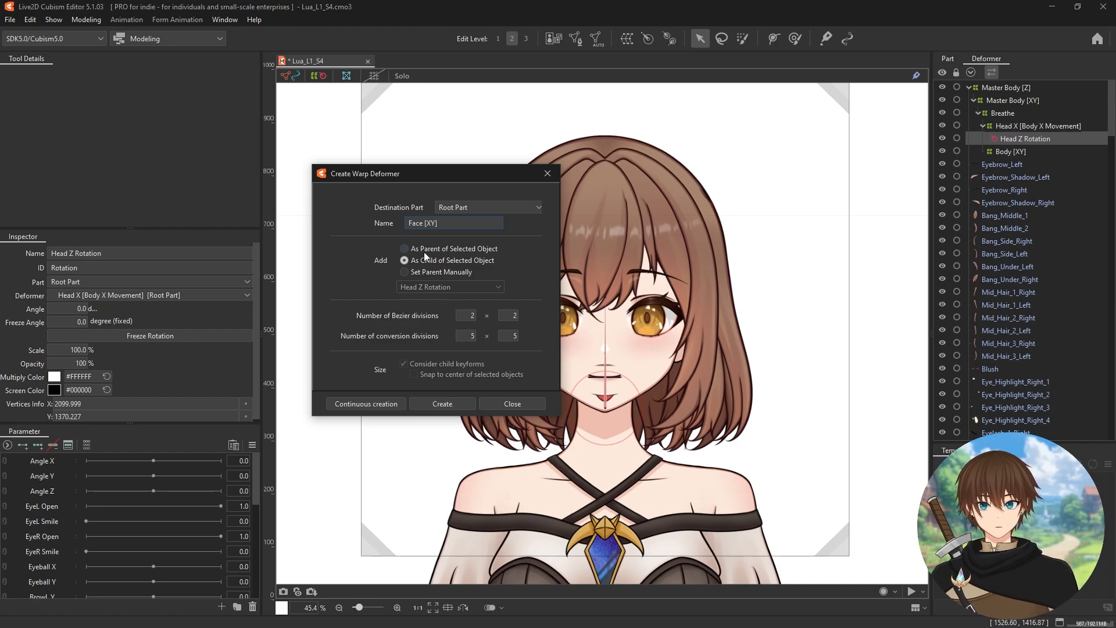
left_click(453, 405)
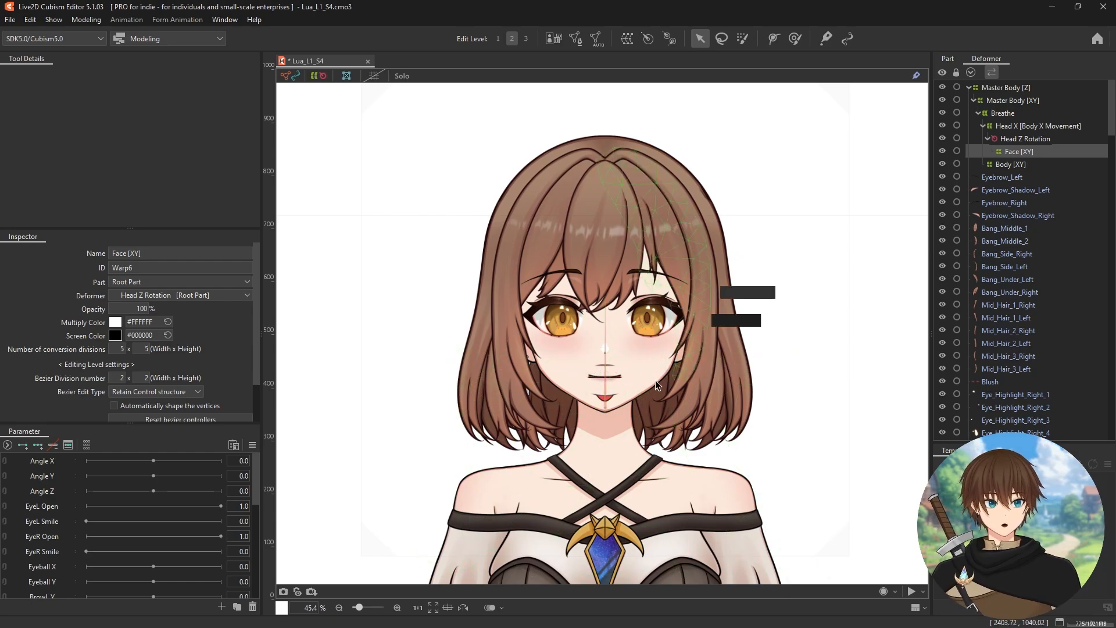
Step: Move the Face [XY] deformer from the legs up to the head and shrink it to frame the face and hair
scroll(655, 451, "down", 3)
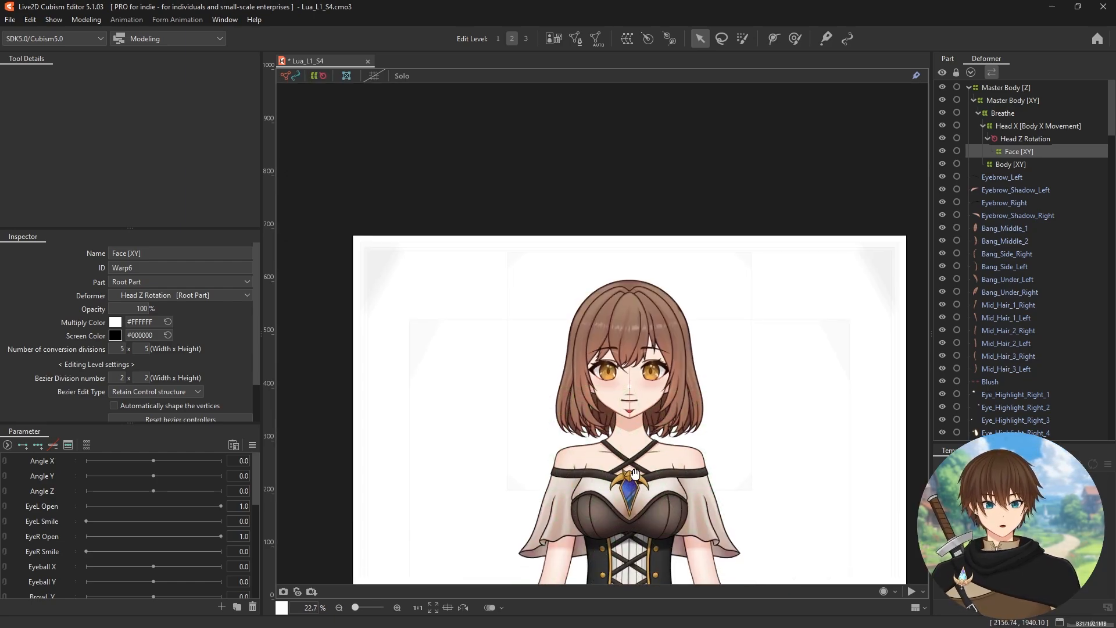
left_click_drag(655, 451, 608, 204)
scroll(609, 205, "down", 3)
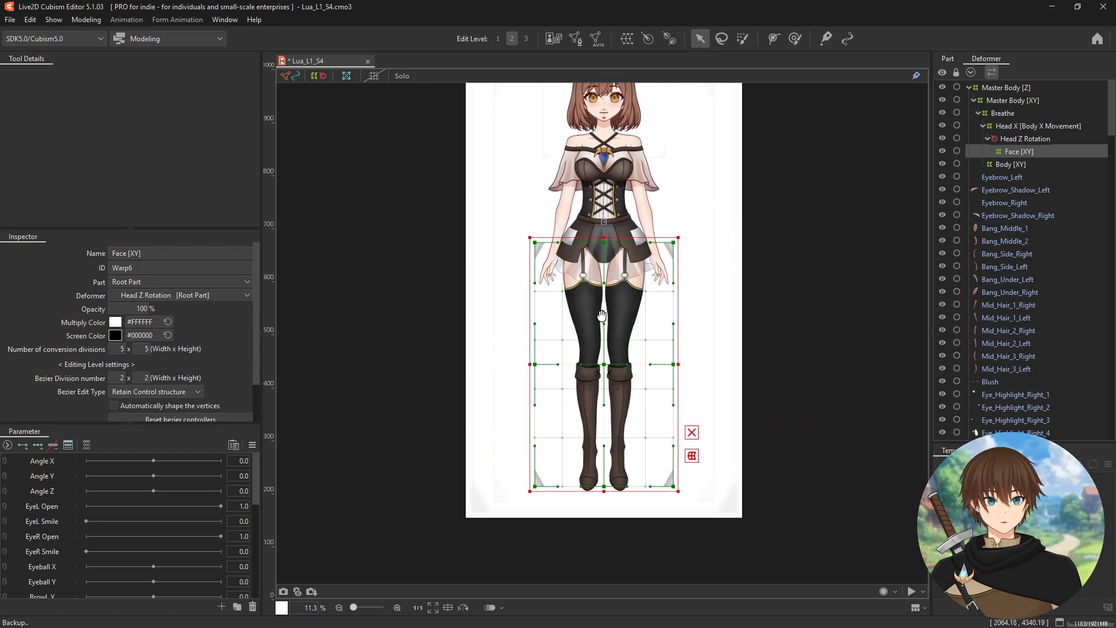
left_click_drag(613, 366, 614, 433)
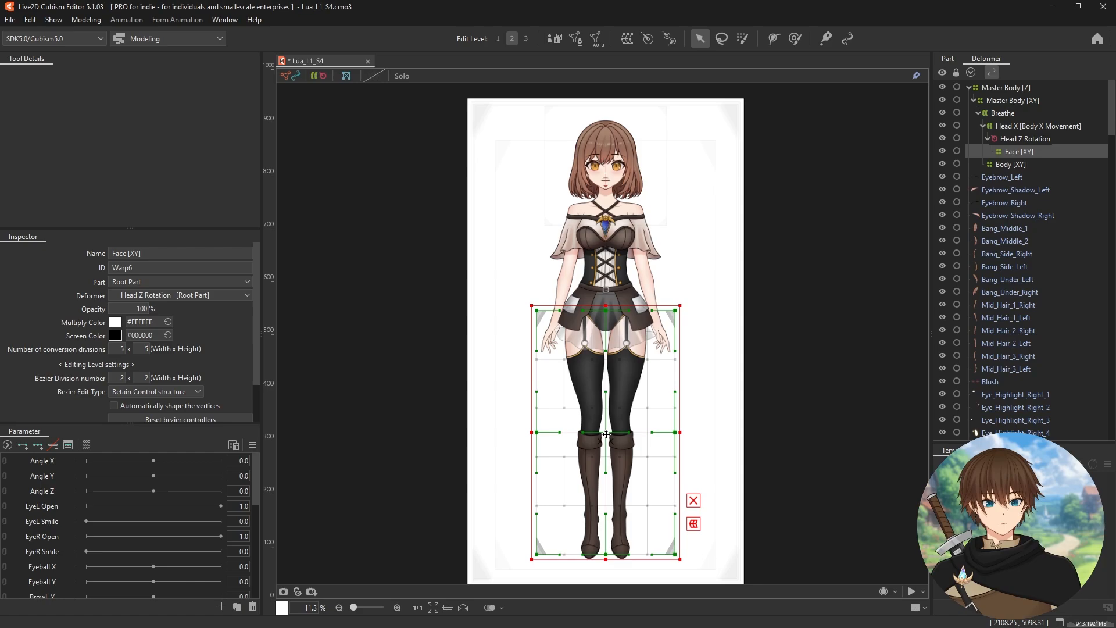
left_click_drag(606, 434, 630, 162)
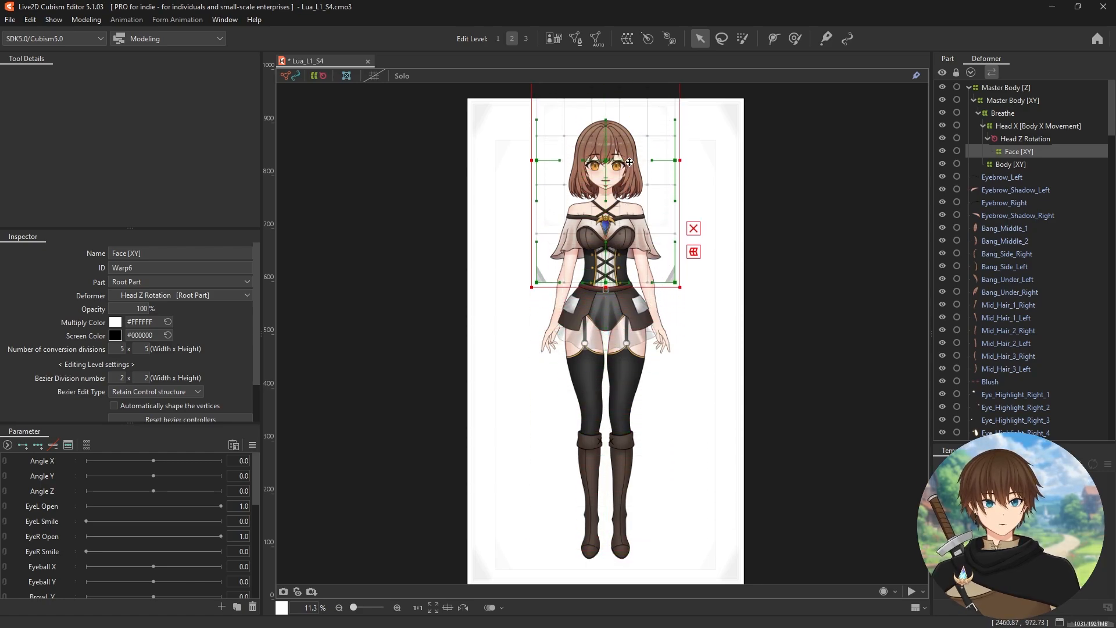
left_click_drag(650, 212, 655, 339)
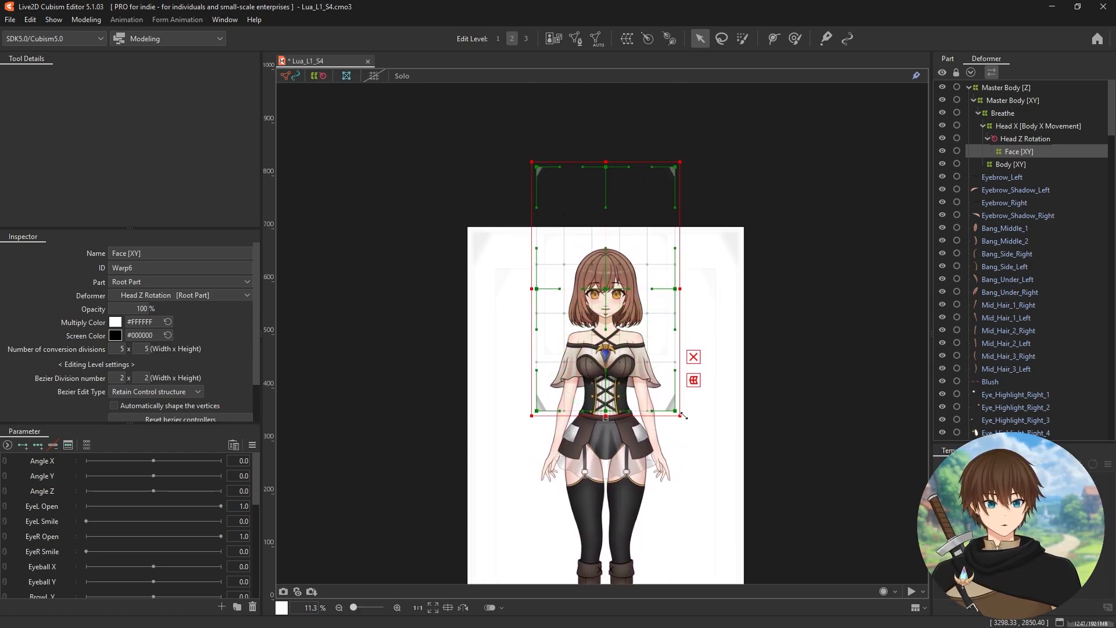
left_click_drag(682, 417, 659, 337)
scroll(609, 294, "up", 3)
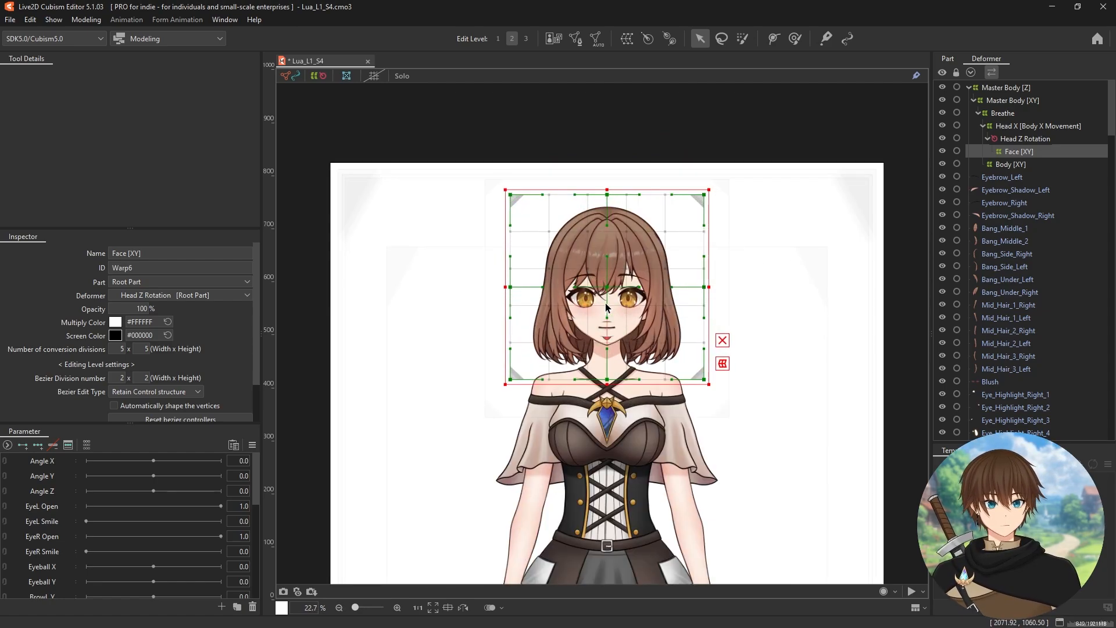
Step: Fine-tune the Face [XY] deformer by shrinking it slightly and nudging it up around the head, inside Head X [Body X Movement]
scroll(615, 338, "up", 1)
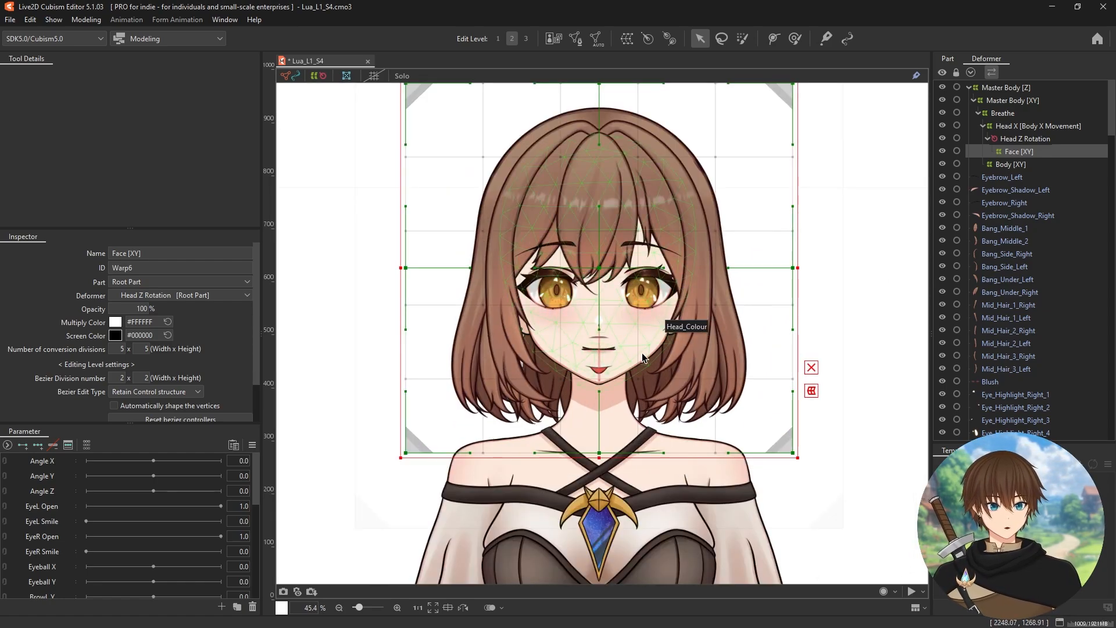
left_click_drag(638, 322, 631, 351)
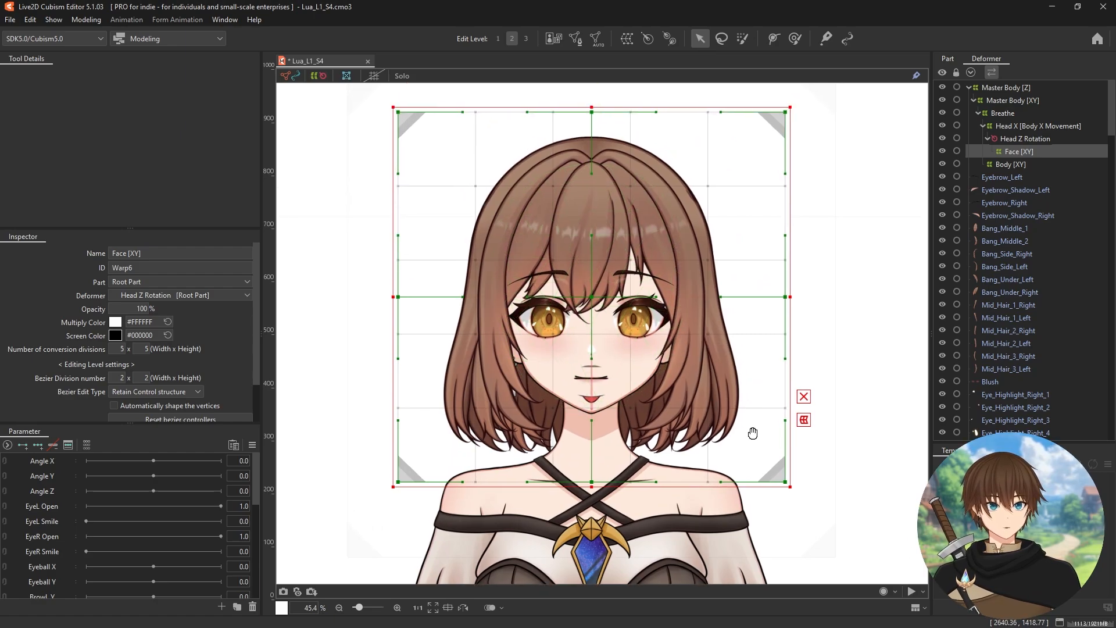
left_click_drag(788, 486, 782, 486)
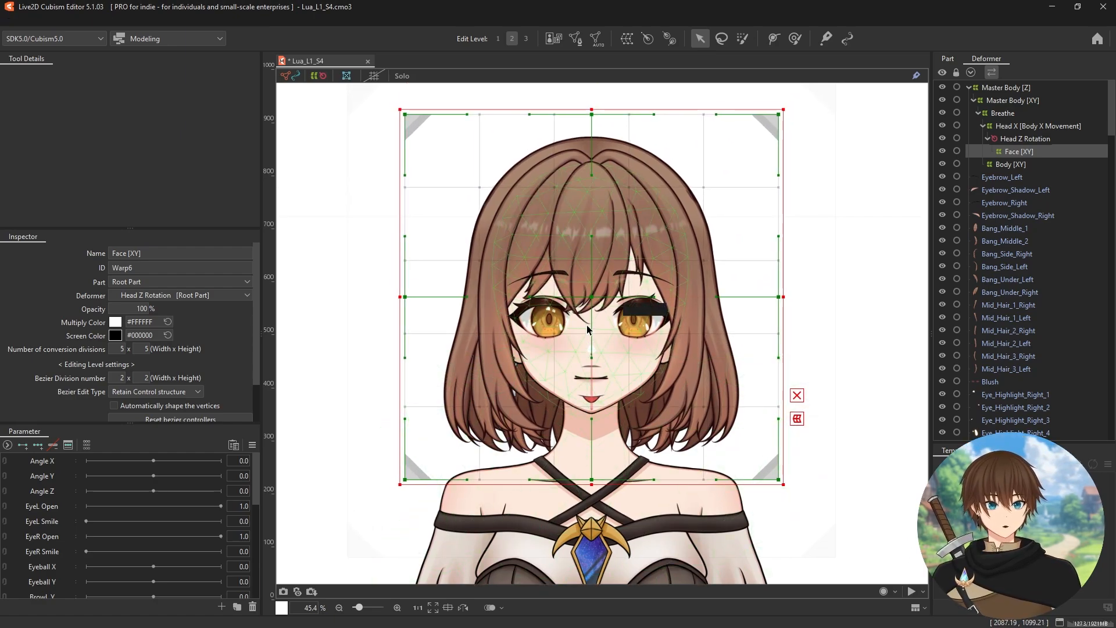
left_click_drag(592, 304, 600, 309)
left_click_drag(602, 269, 608, 326)
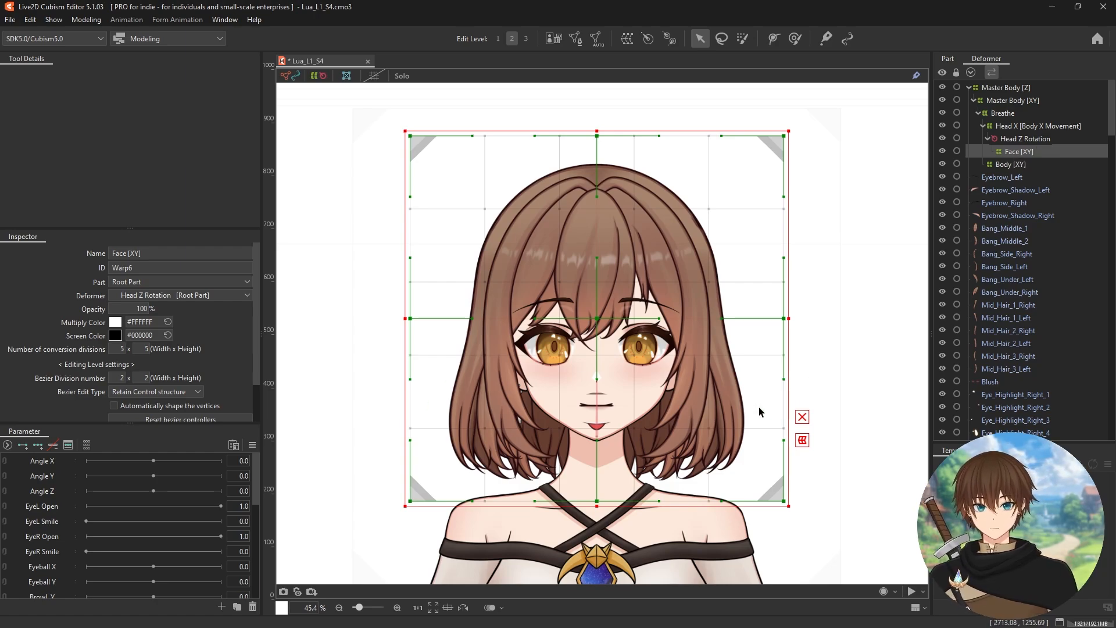
Step: Duplicate the Face [XY] deformer under Head Z Rotation
right_click(1013, 155)
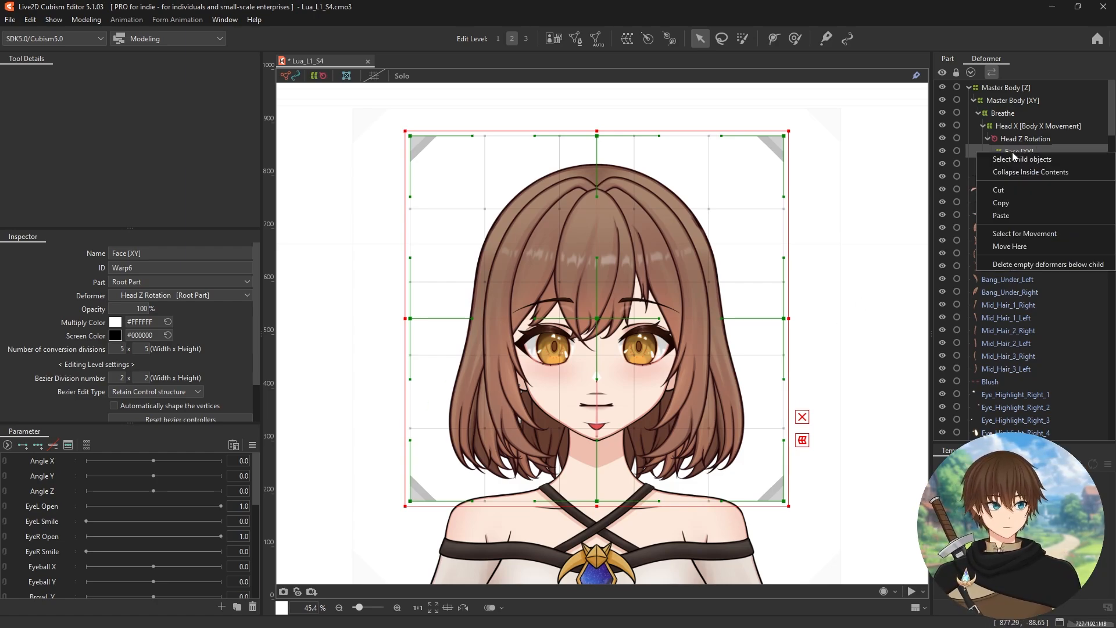
left_click(902, 300)
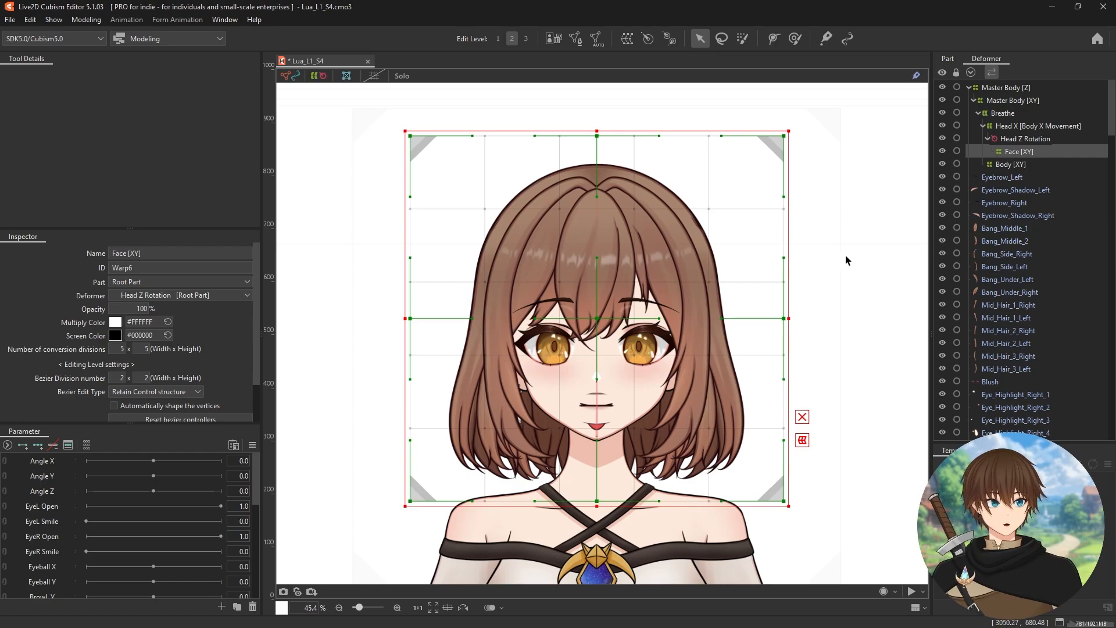
key("ctrl+v")
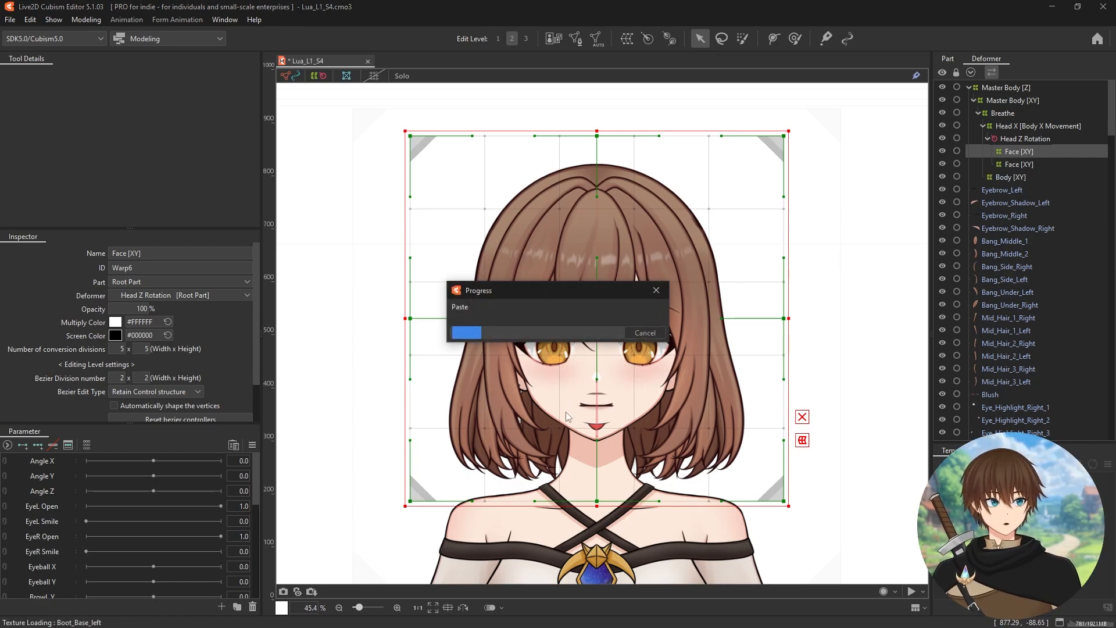
Step: Compare the two Face [XY] deformers under Head Z Rotation by selecting them alternately
left_click(1021, 163)
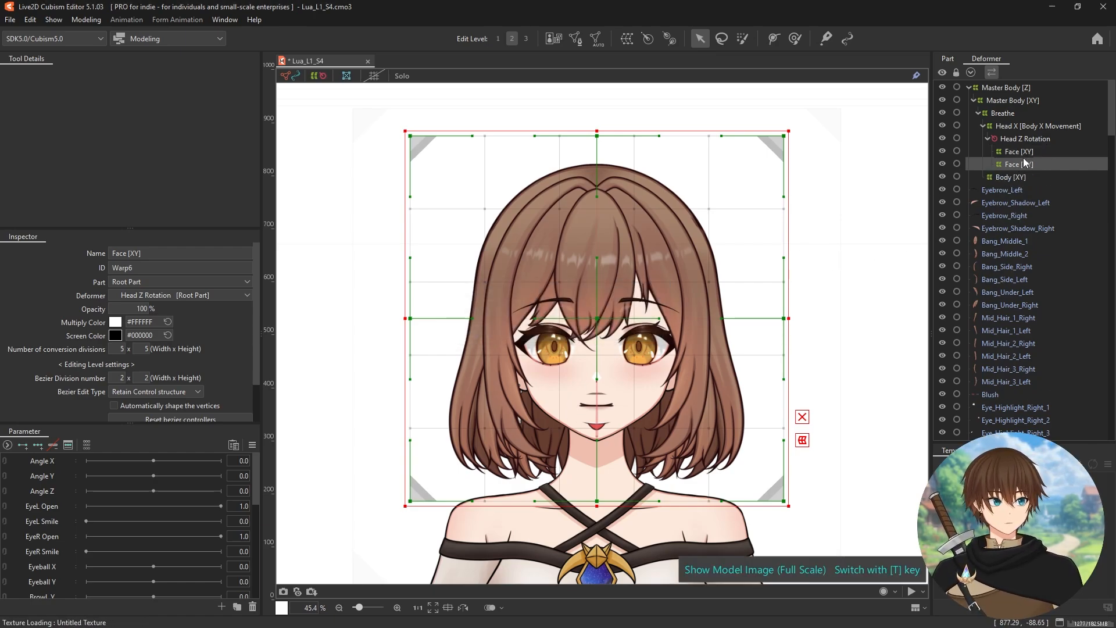
left_click(1027, 153)
left_click(1024, 163)
left_click(1027, 153)
left_click(1027, 163)
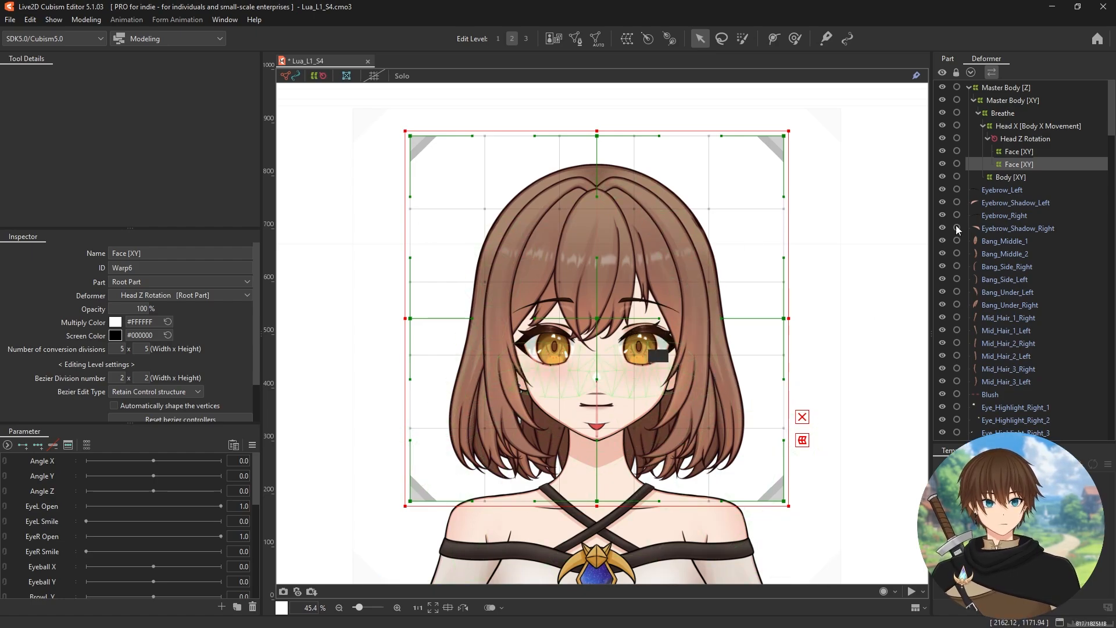
left_click(990, 142)
left_click(1018, 152)
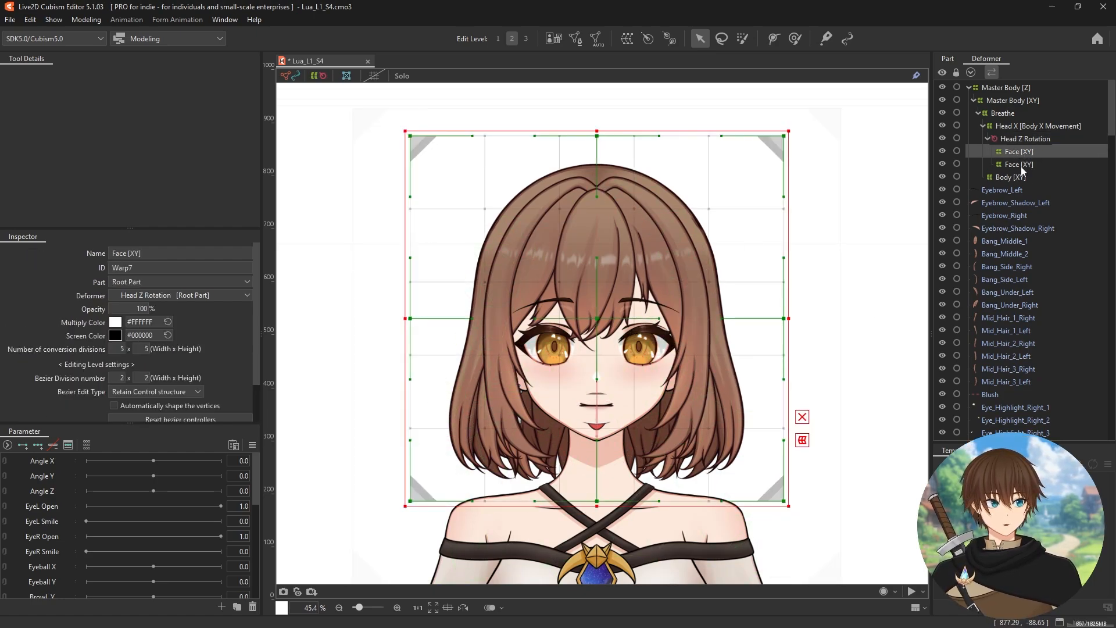
Step: Rename the second Face [XY] deformer under Head Z Rotation as Ears [XY]
left_click(1020, 165)
left_click(134, 255)
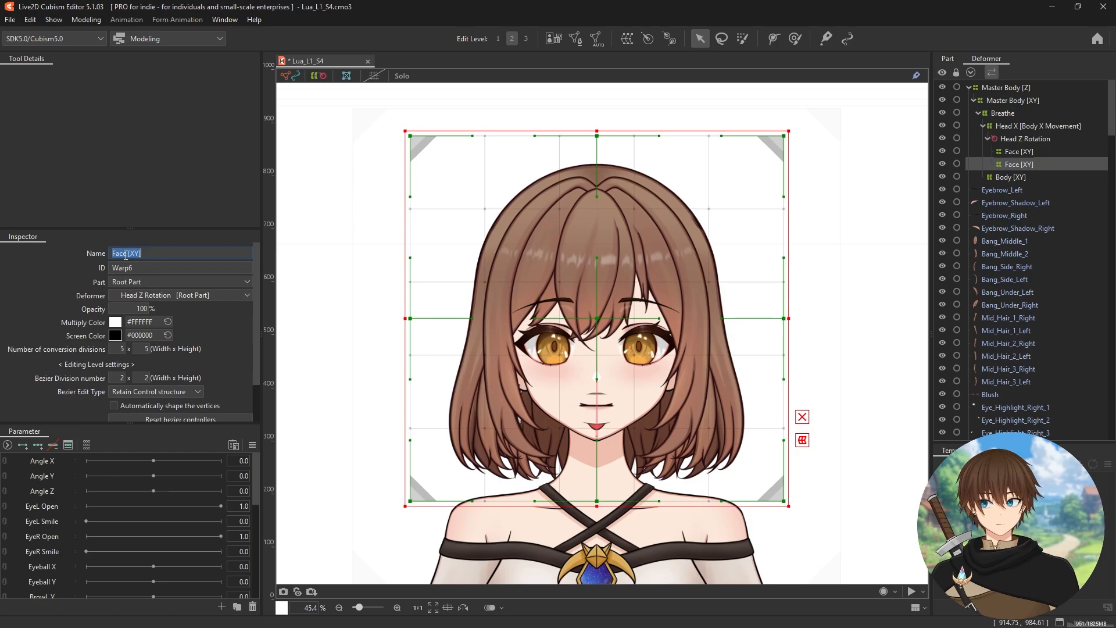
left_click_drag(126, 254, 108, 253)
type("Ea")
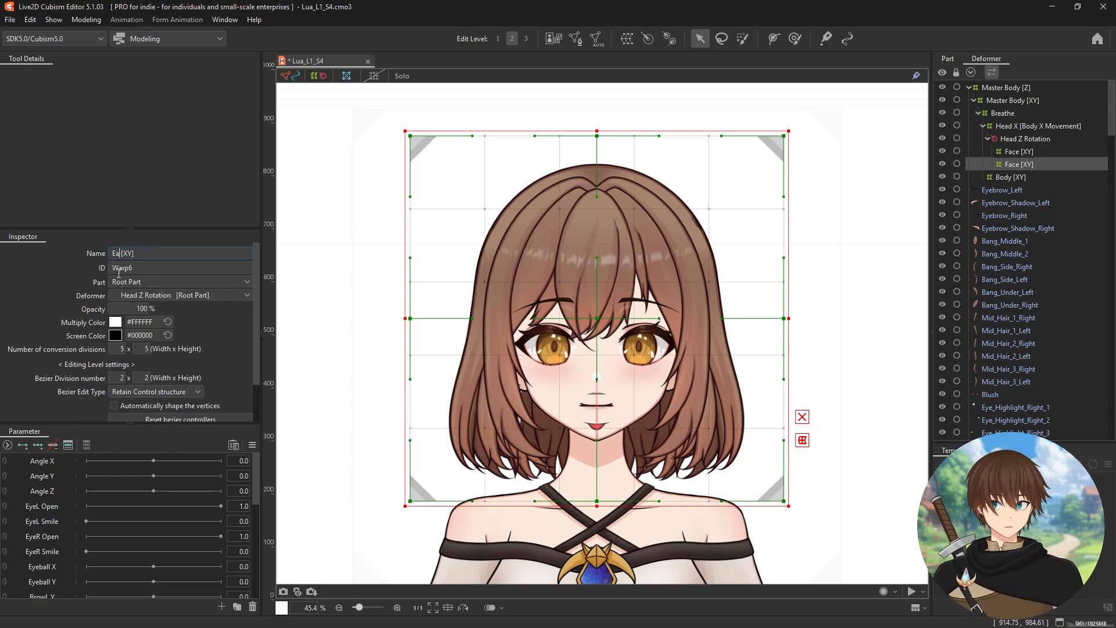
type("rs")
key("Return")
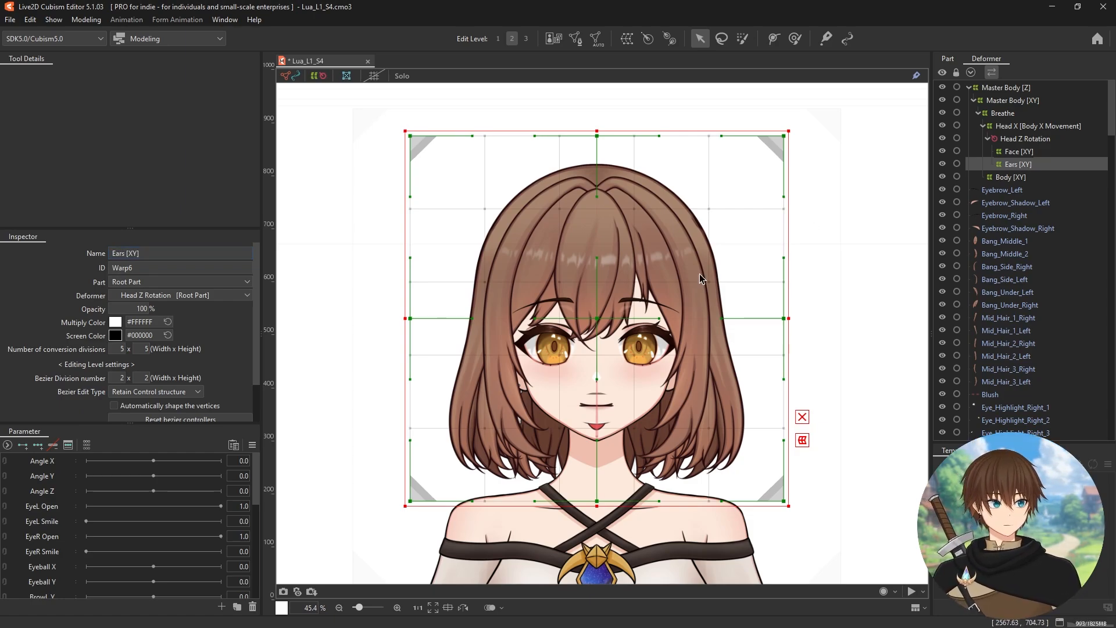
left_click(1026, 139)
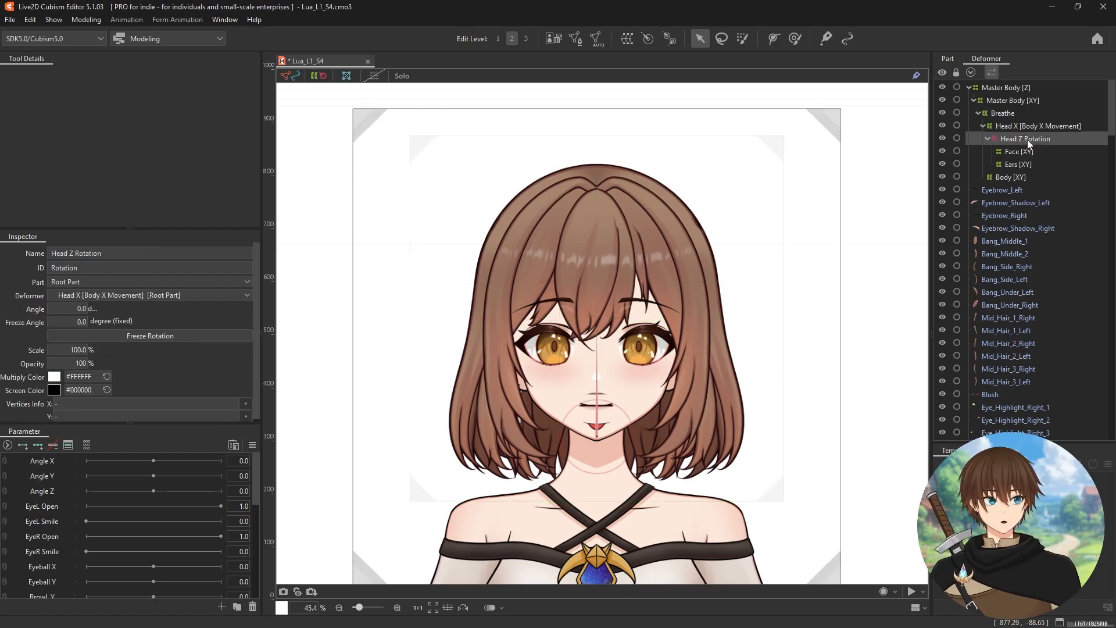
left_click(627, 40)
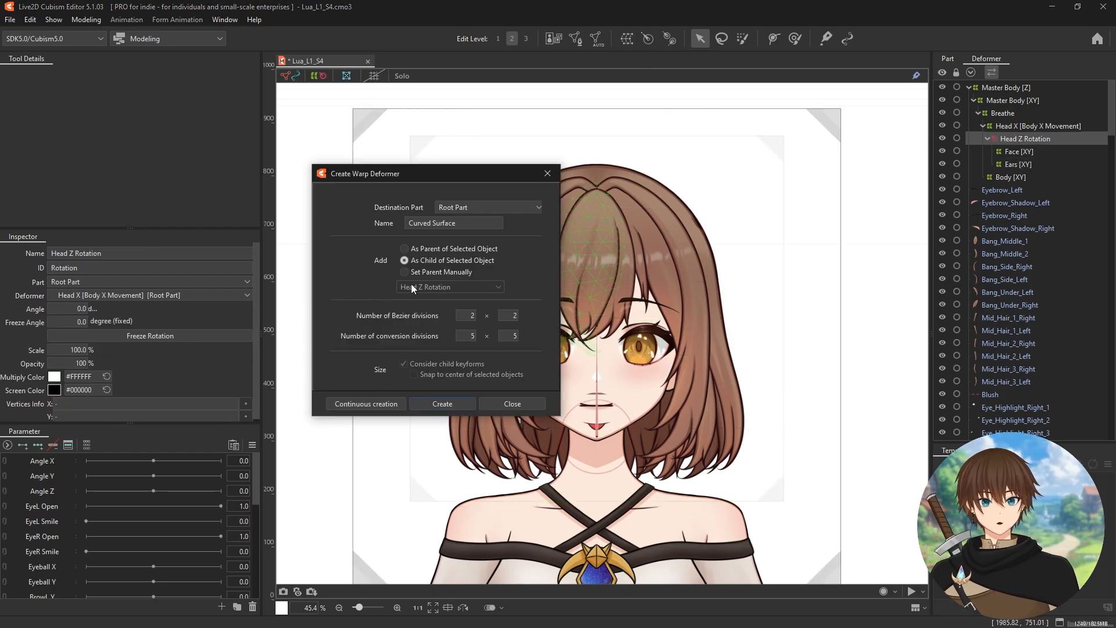
left_click(547, 174)
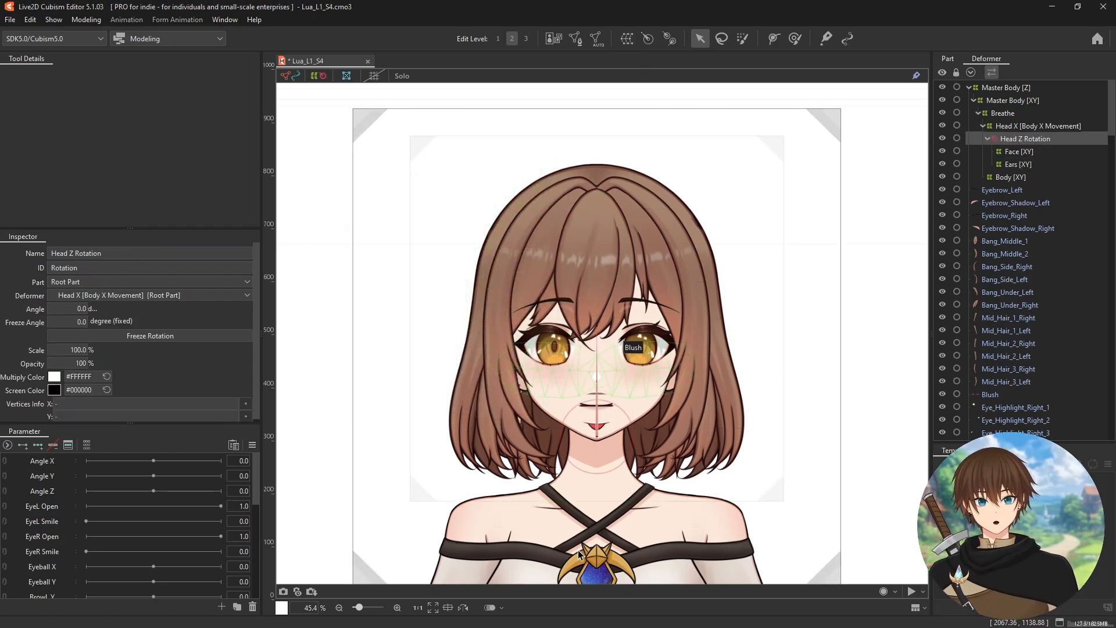
Step: Duplicate the Ears [XY] deformer under Head Z Rotation and rename the lower of the two as Bangs [XY]
left_click(1018, 164)
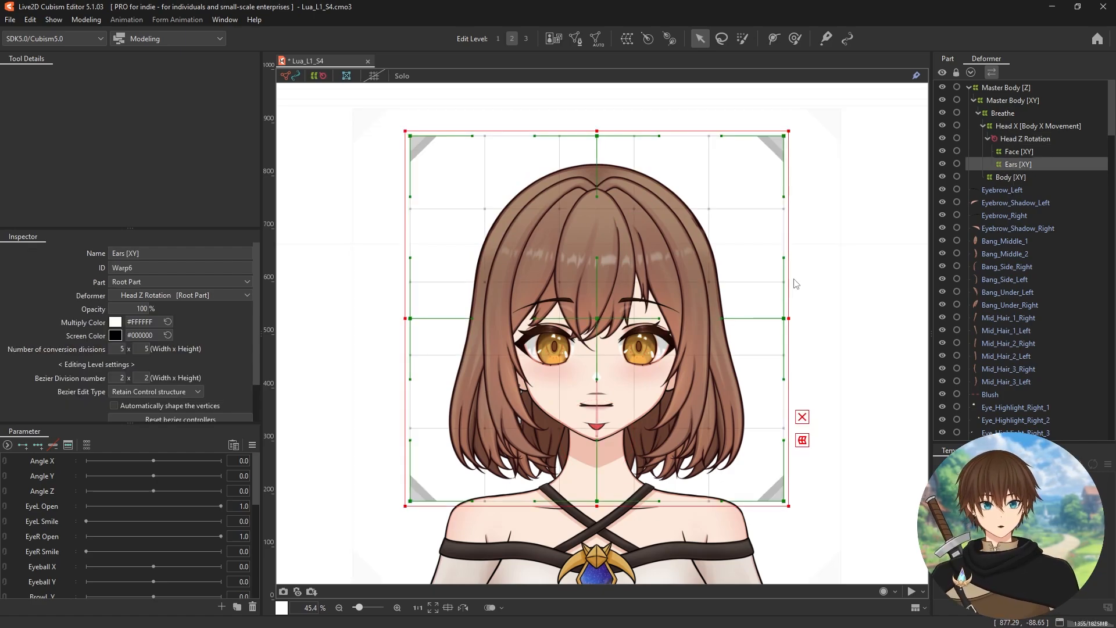
key("ctrl+d")
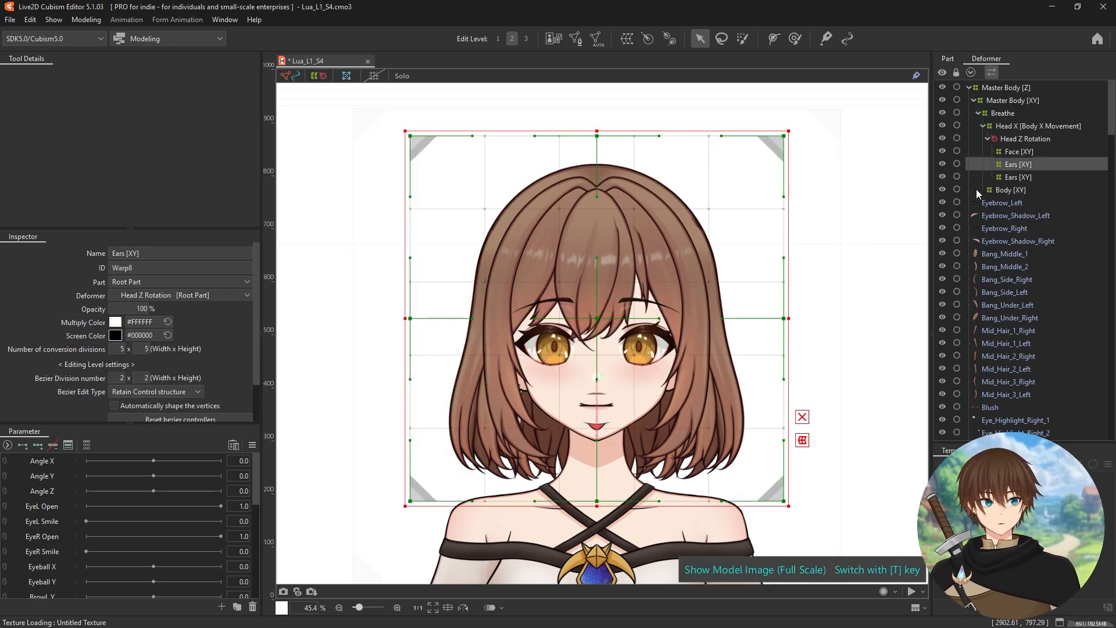
left_click(1025, 178)
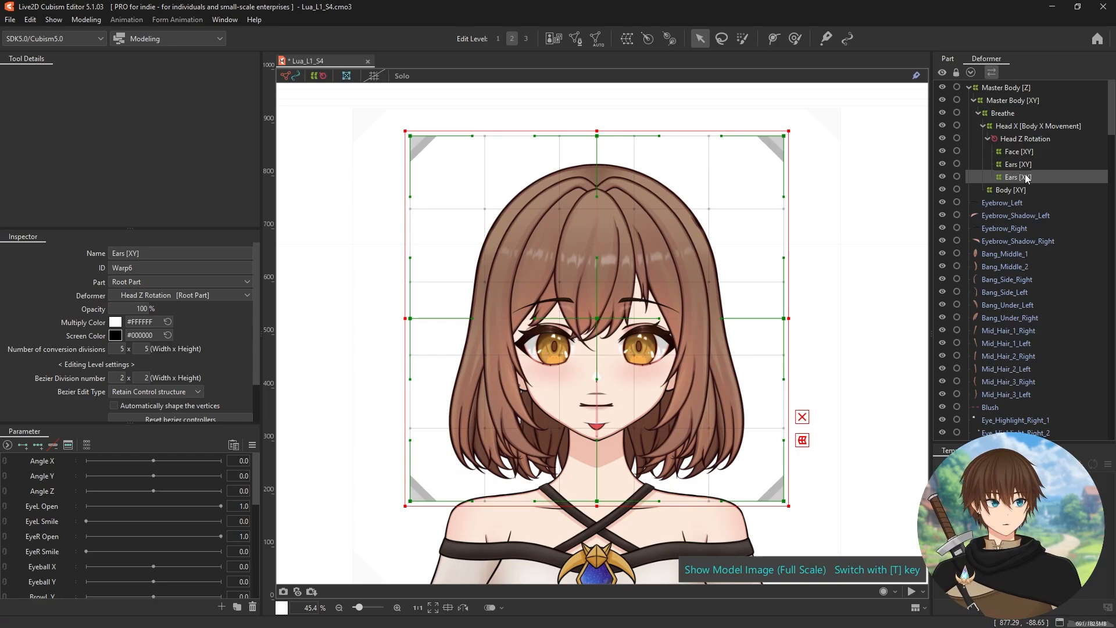
double_click(127, 254)
type("Bangs")
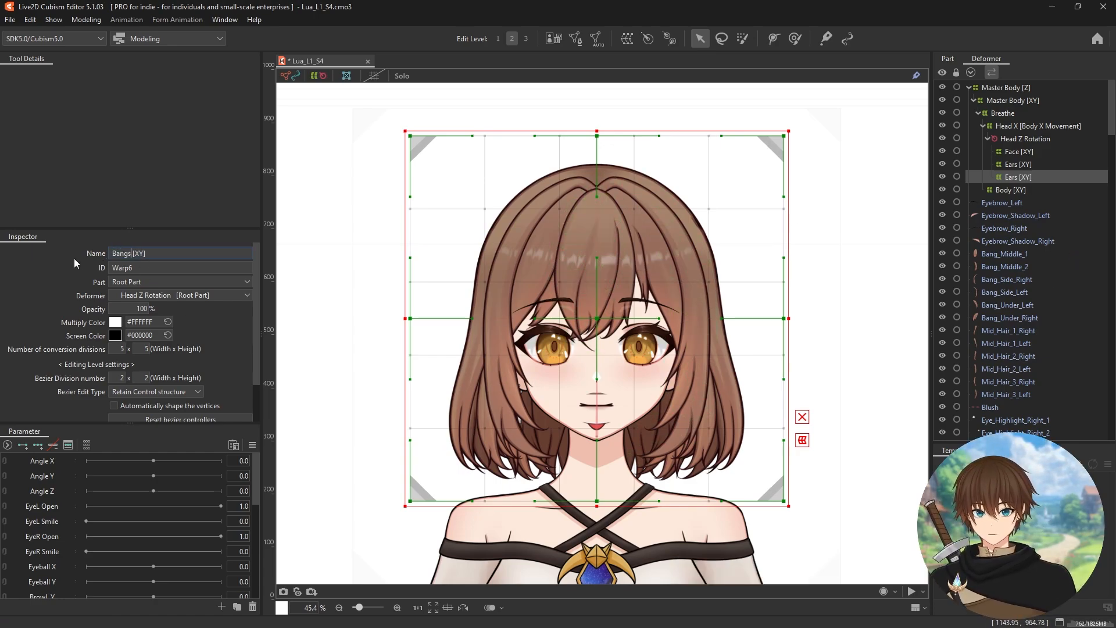
key("Return")
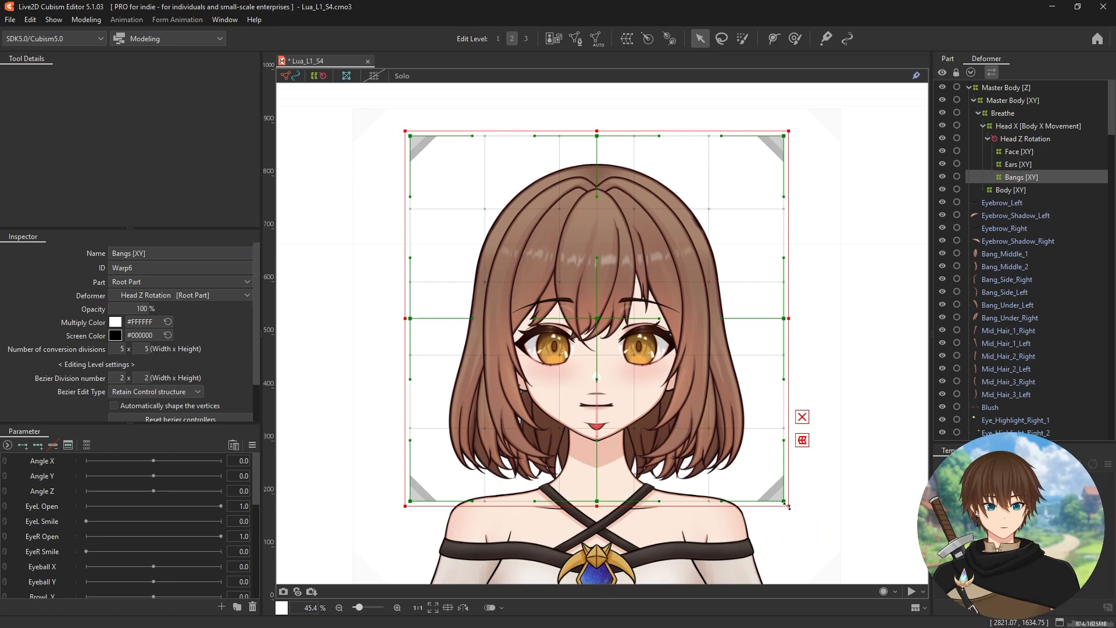
Step: Enlarge the Bangs [XY] deformer slightly around the head and duplicate it three times under Head Z Rotation
left_click_drag(786, 505, 793, 511)
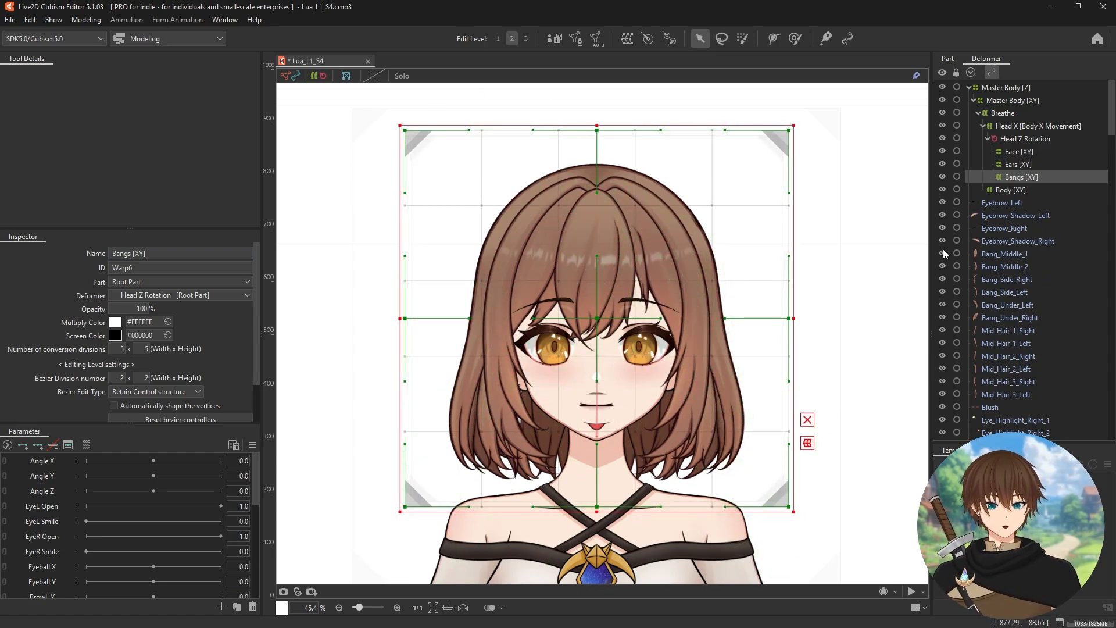
key("ctrl+v")
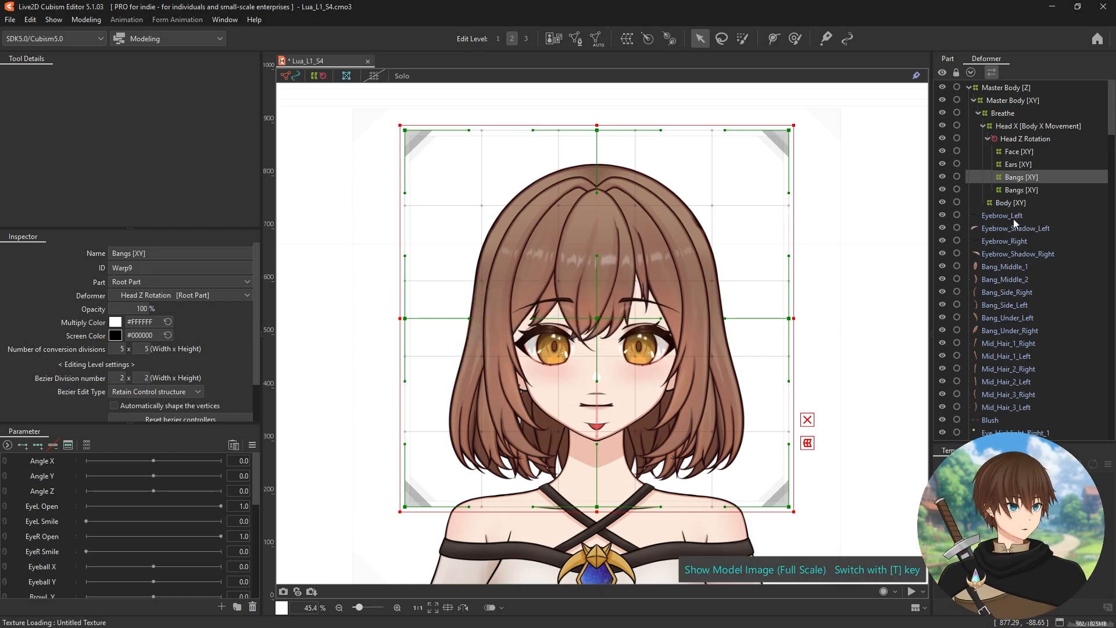
left_click(1013, 187)
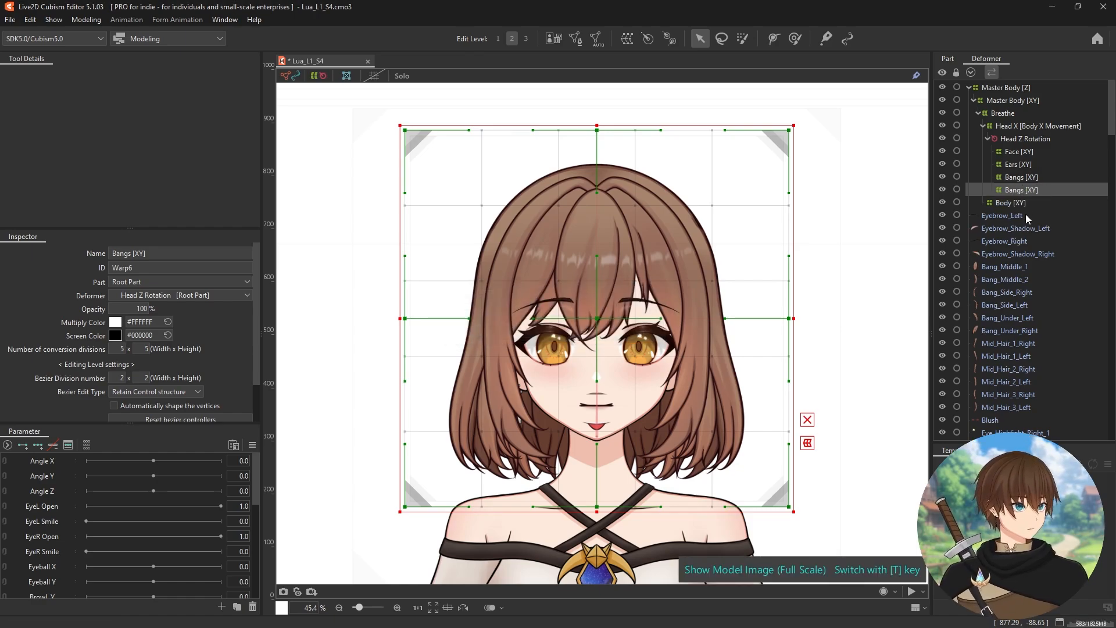
key("ctrl+v")
left_click(1027, 201)
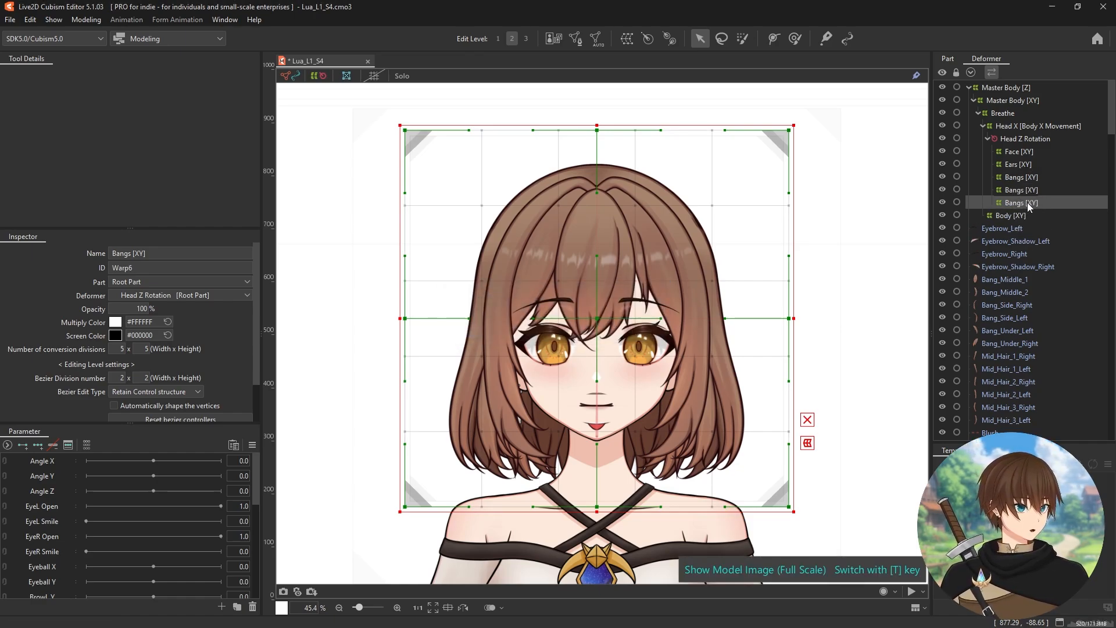
key("ctrl+v")
left_click(1014, 217)
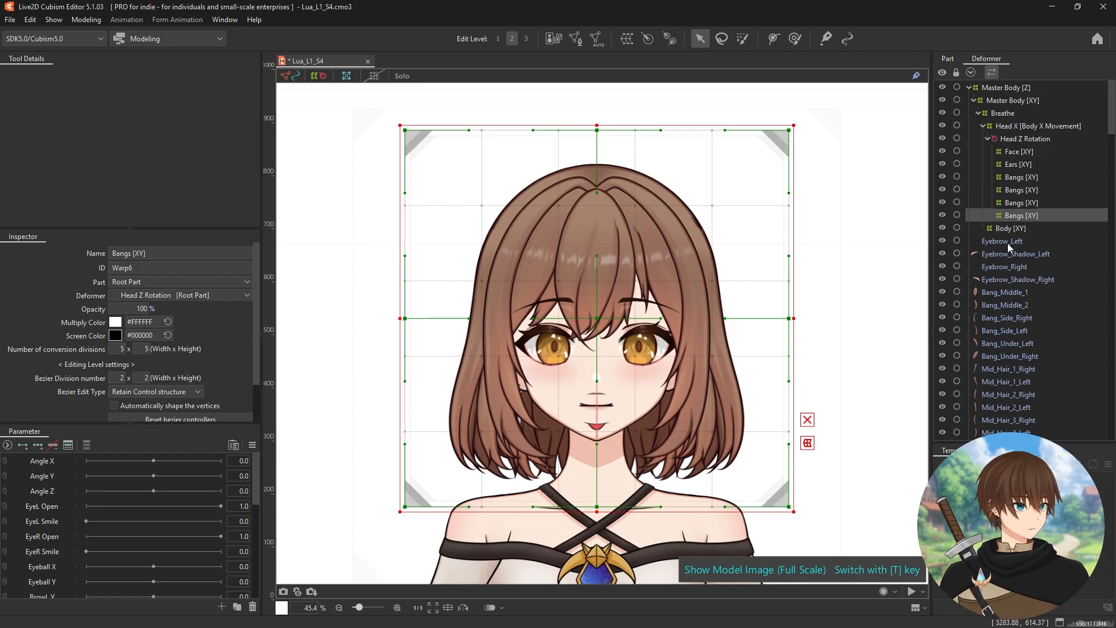
Step: Rename the second Bangs [XY] deformer under Head Z Rotation as Mid Hair [XY]
left_click(1016, 180)
left_click(1026, 192)
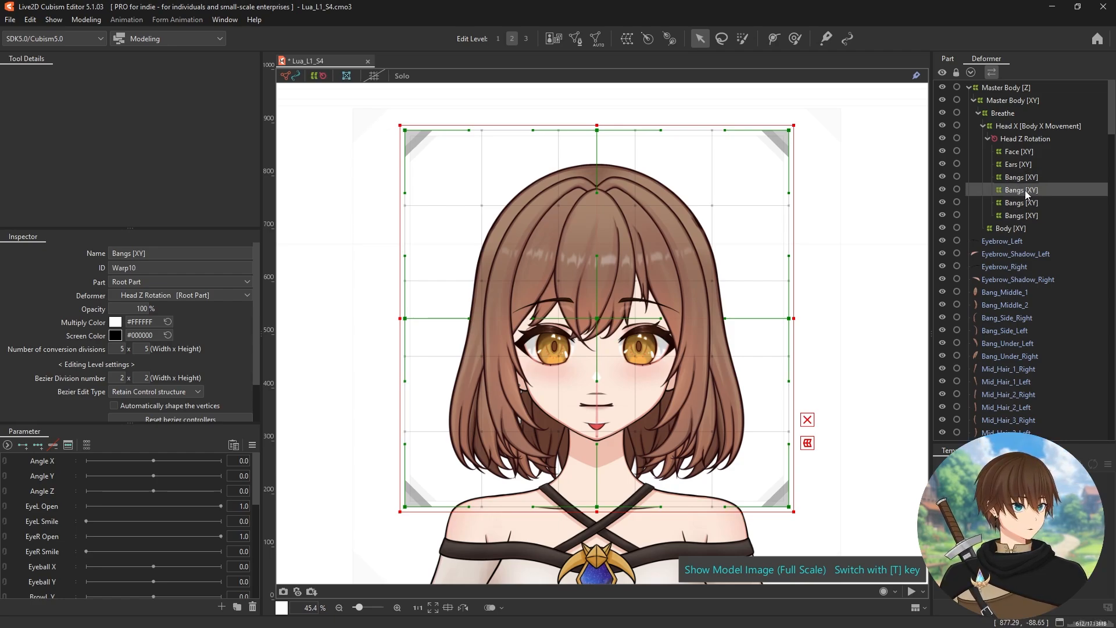
left_click(133, 253)
left_click_drag(131, 253, 49, 258)
type("Mid Hair")
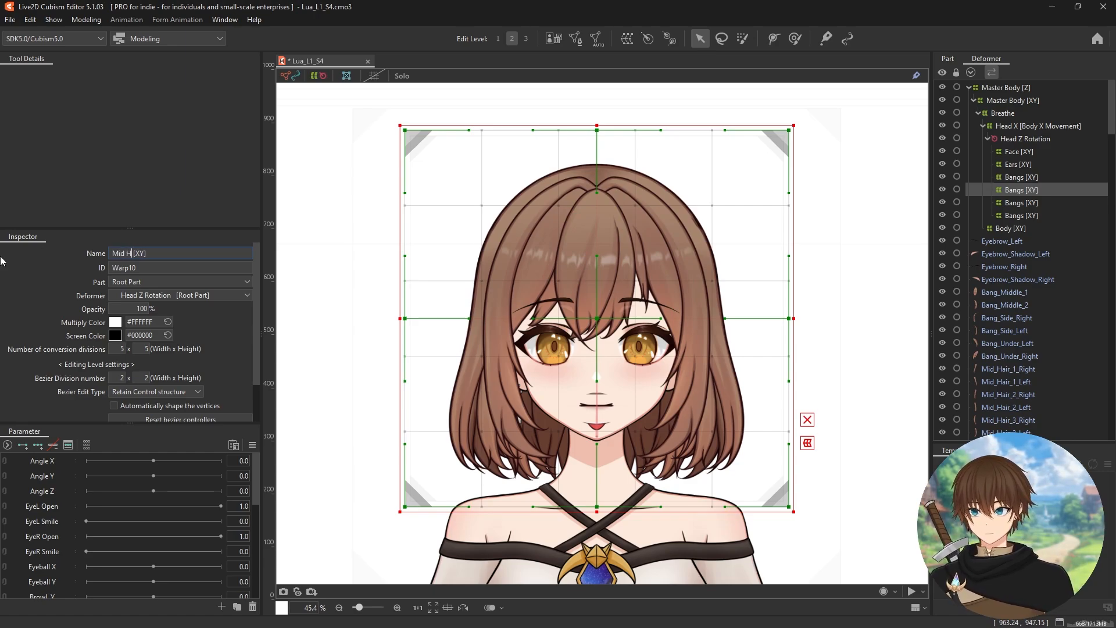
key("Return")
Step: Rename the Bangs [XY] deformer directly below Mid Hair [XY] as Back Hair [XY]
left_click(1018, 205)
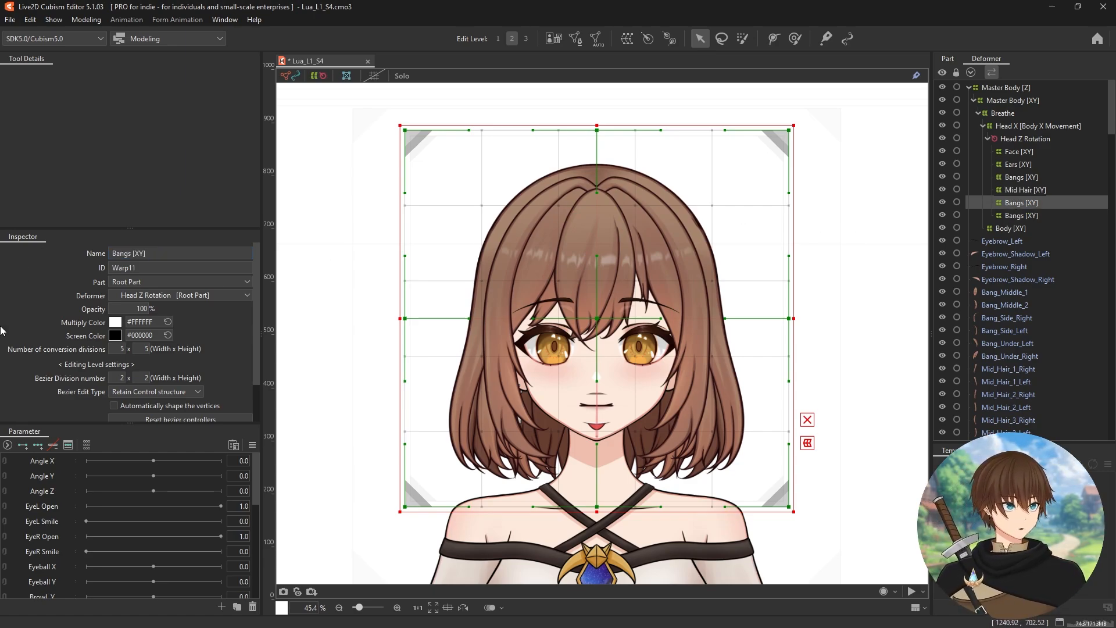
left_click(136, 253)
left_click_drag(133, 254, 47, 259)
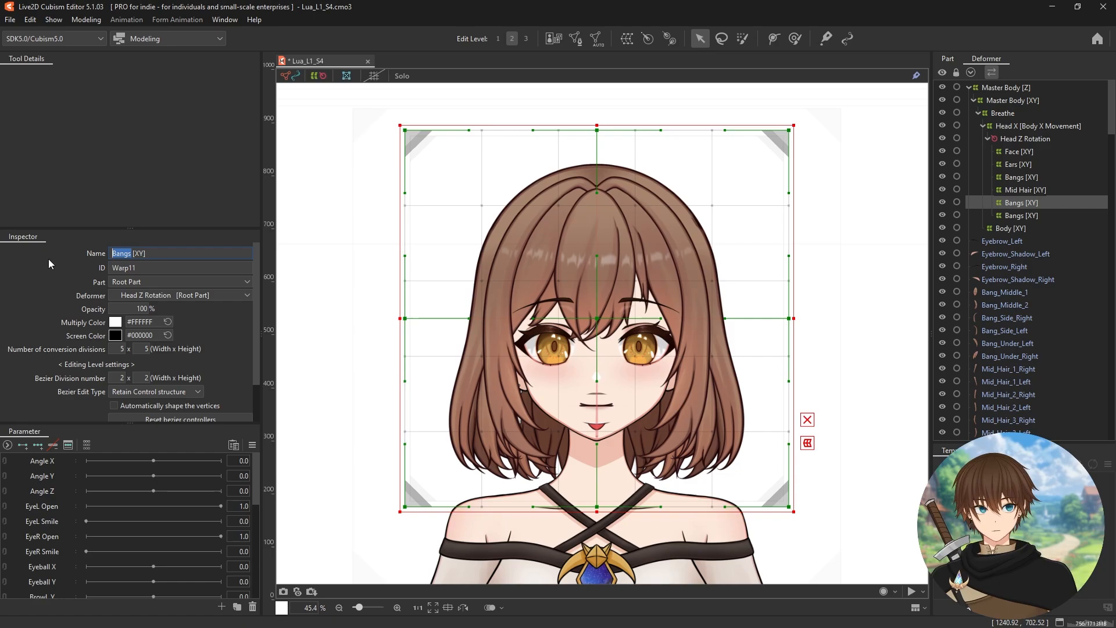
key("BackSpace")
type("Back Hair")
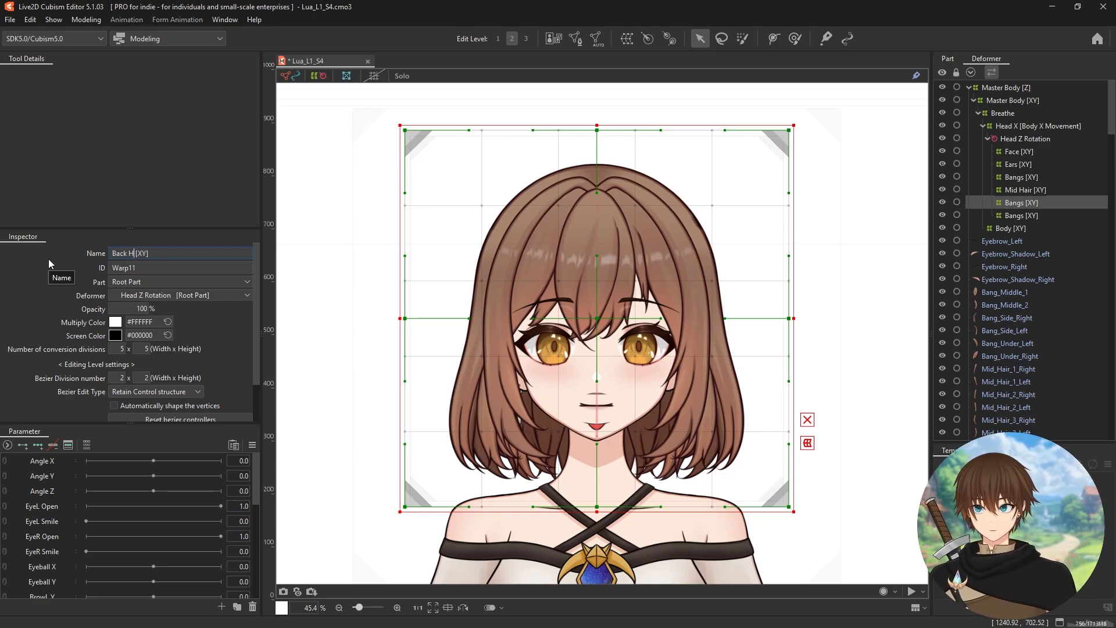
key("Return")
Step: Rename the last Bangs [XY] deformer under Head Z Rotation as Face Parts [XY]
left_click(1018, 216)
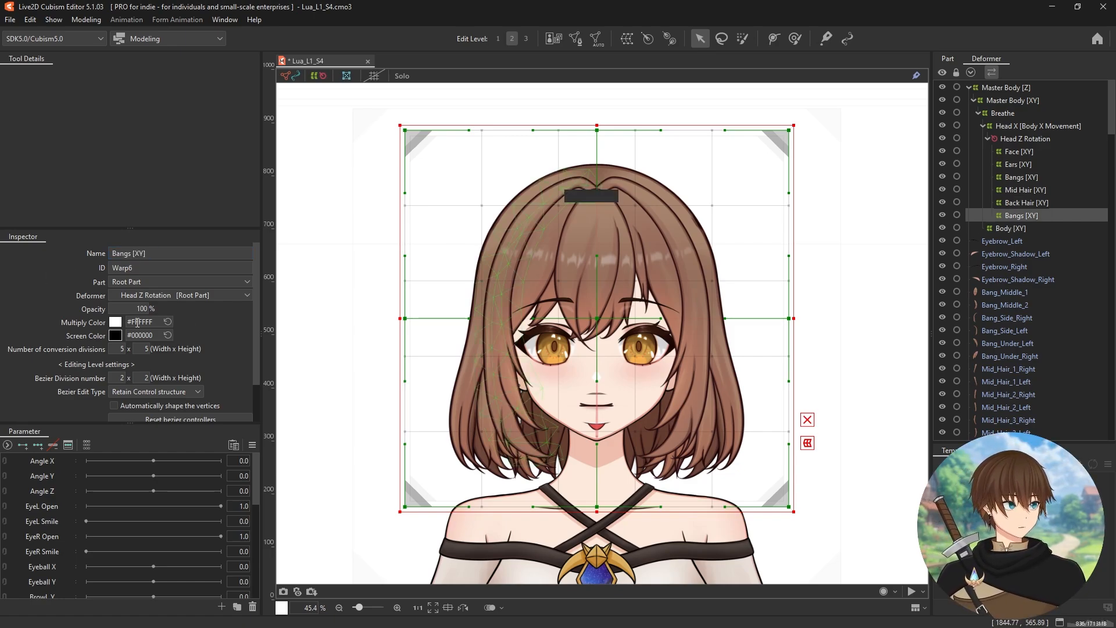
left_click(134, 253)
left_click_drag(133, 254, 111, 253)
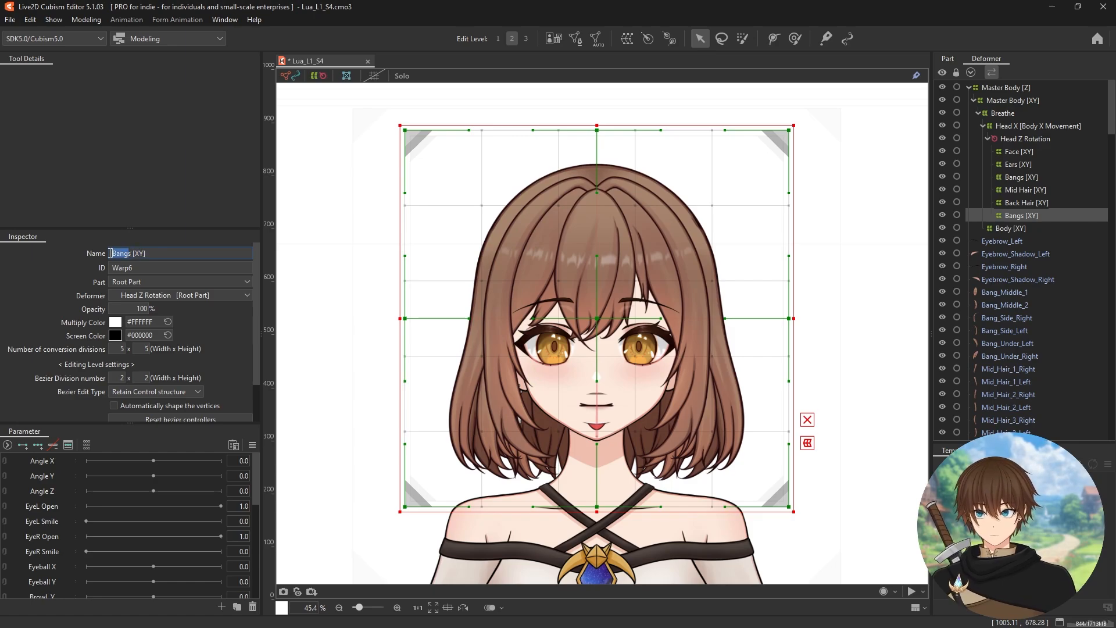
key("BackSpace")
type("Face Parts")
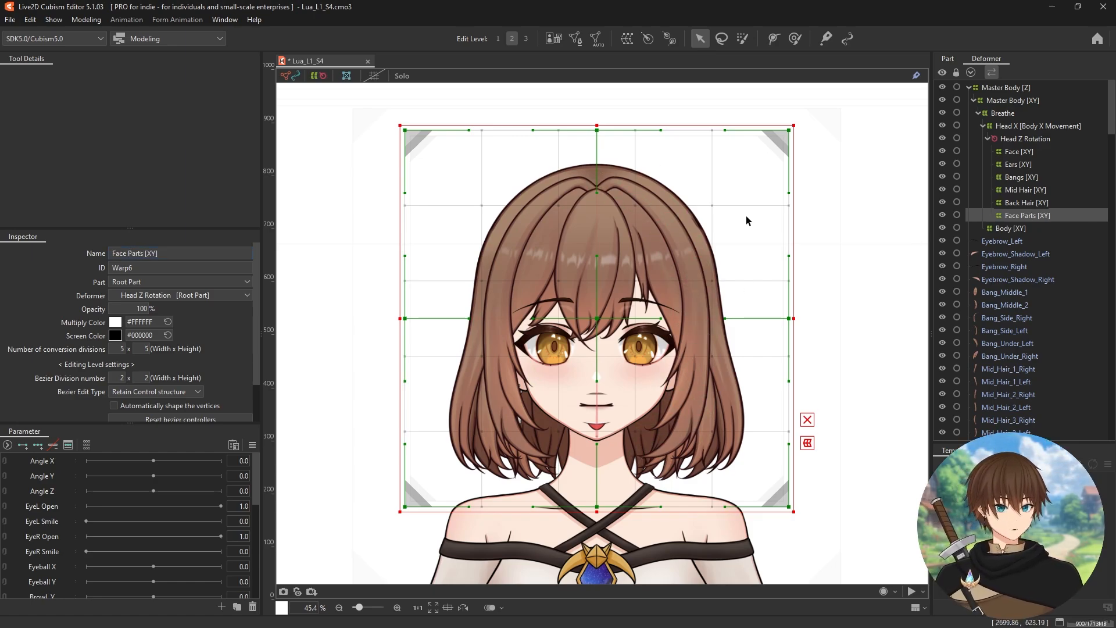
left_click(1018, 152)
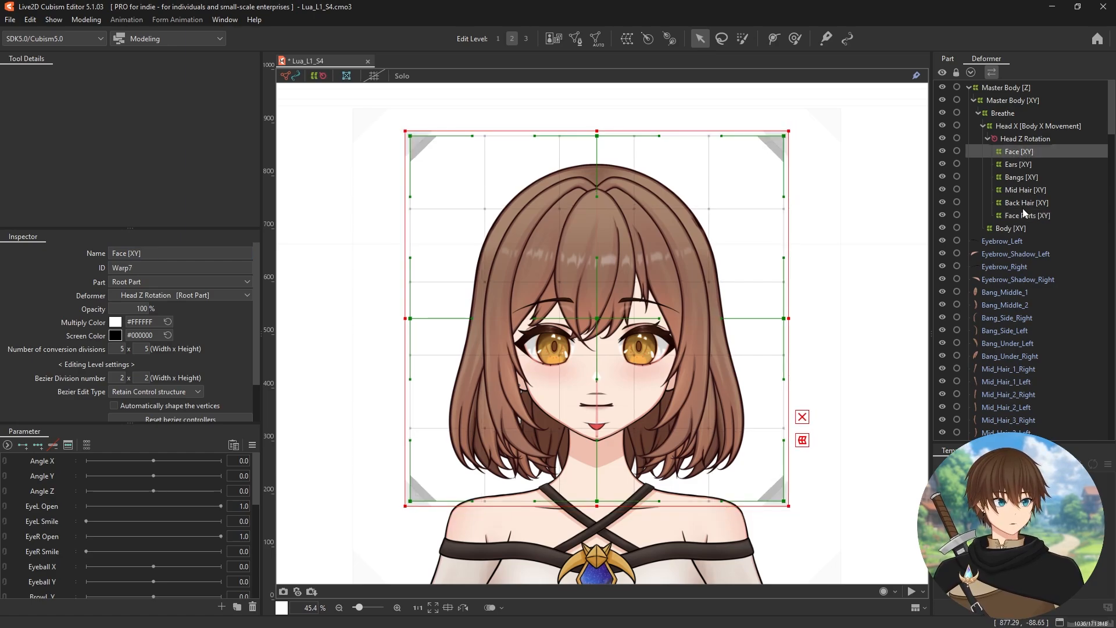
left_click(1024, 215, "shift")
left_click(1021, 177)
Step: Create a warp deformer named Eyebrows [XY] as a child of Face Parts [XY], with 2 × 2 Bezier and 5 × 5 conversion divisions
left_click(1027, 216)
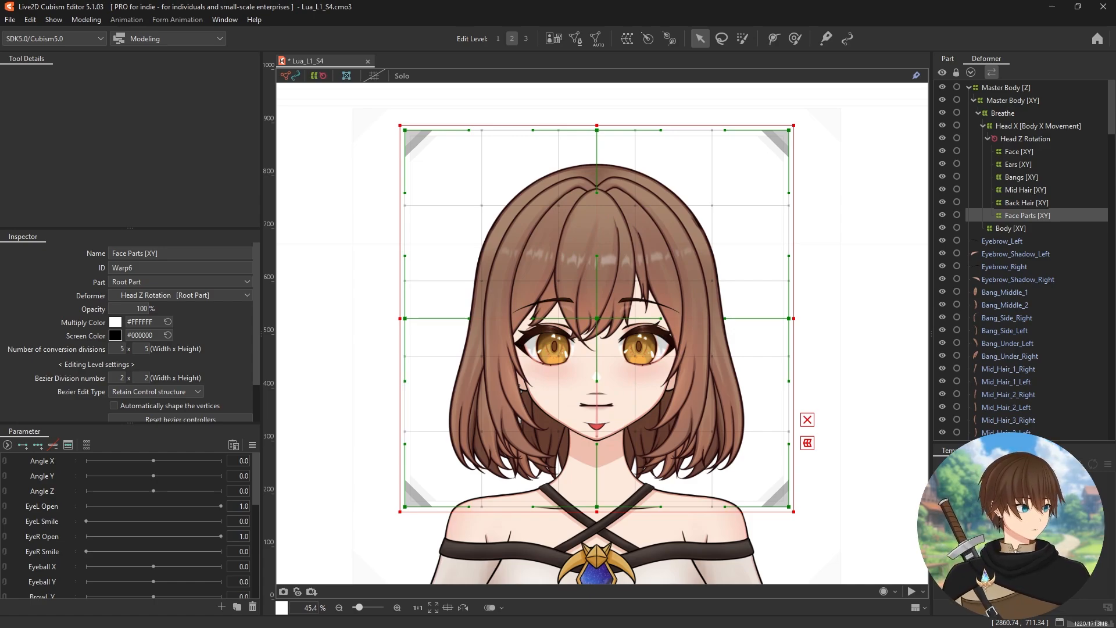
left_click(626, 38)
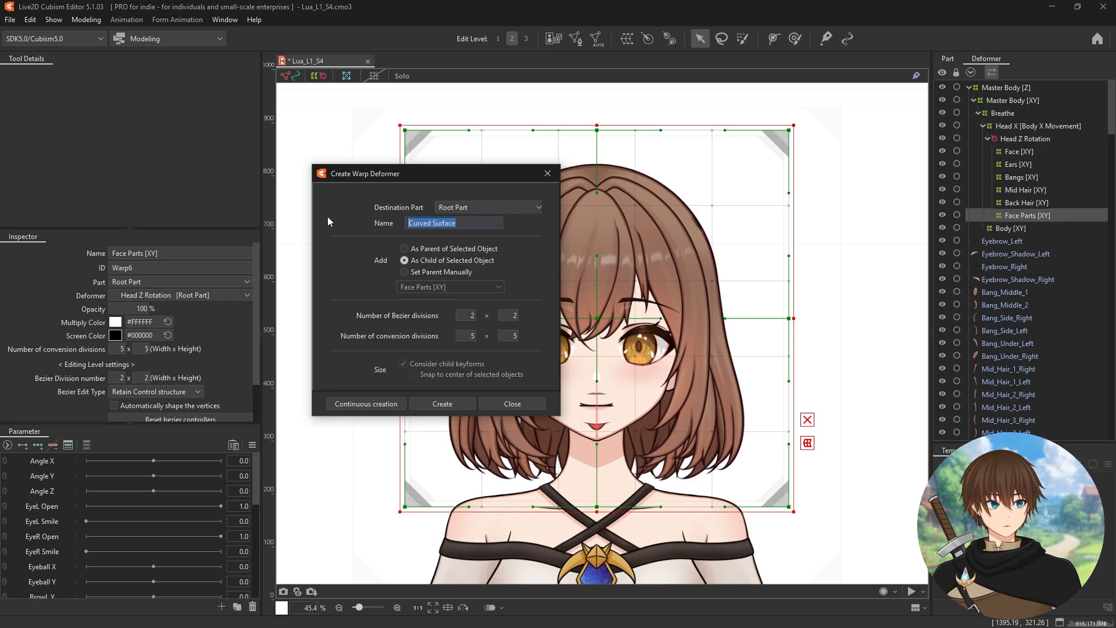
type("Eyebrow s")
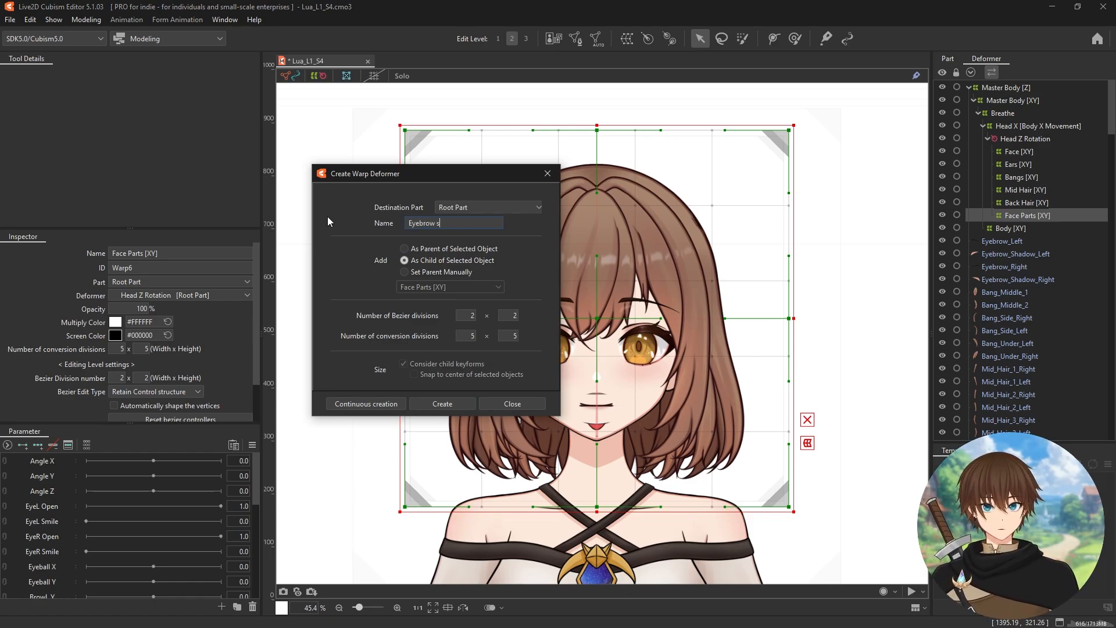
key("BackSpace")
key("BackSpace")
type("s [XY]")
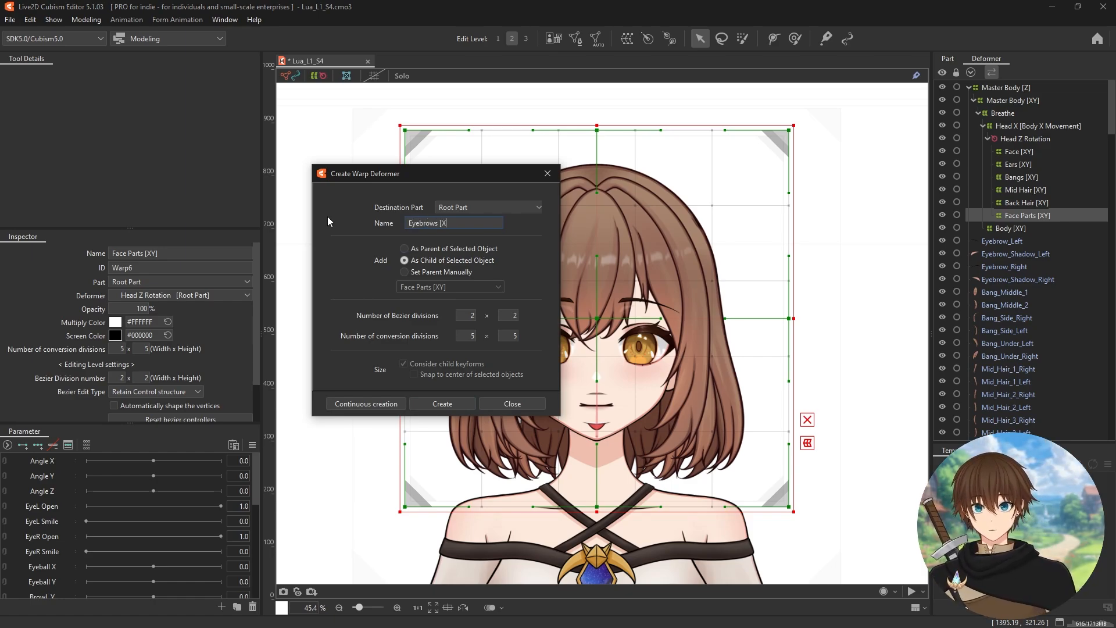
left_click(468, 403)
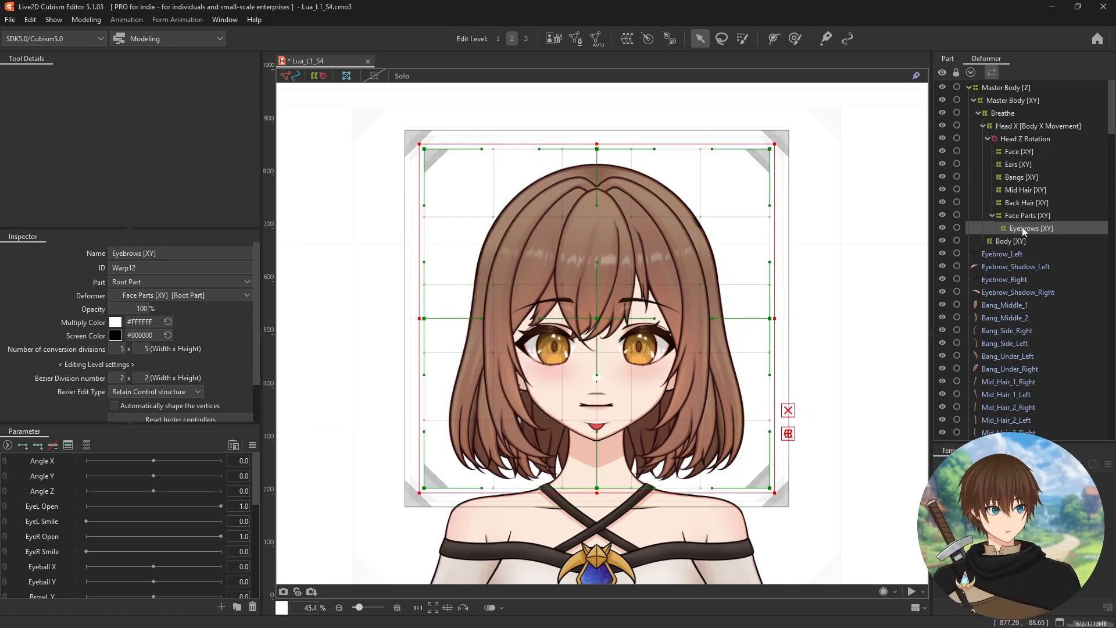
Step: Duplicate the Eyebrows [XY] deformer three times under Face Parts [XY]
key("ctrl+d")
key("ctrl+d")
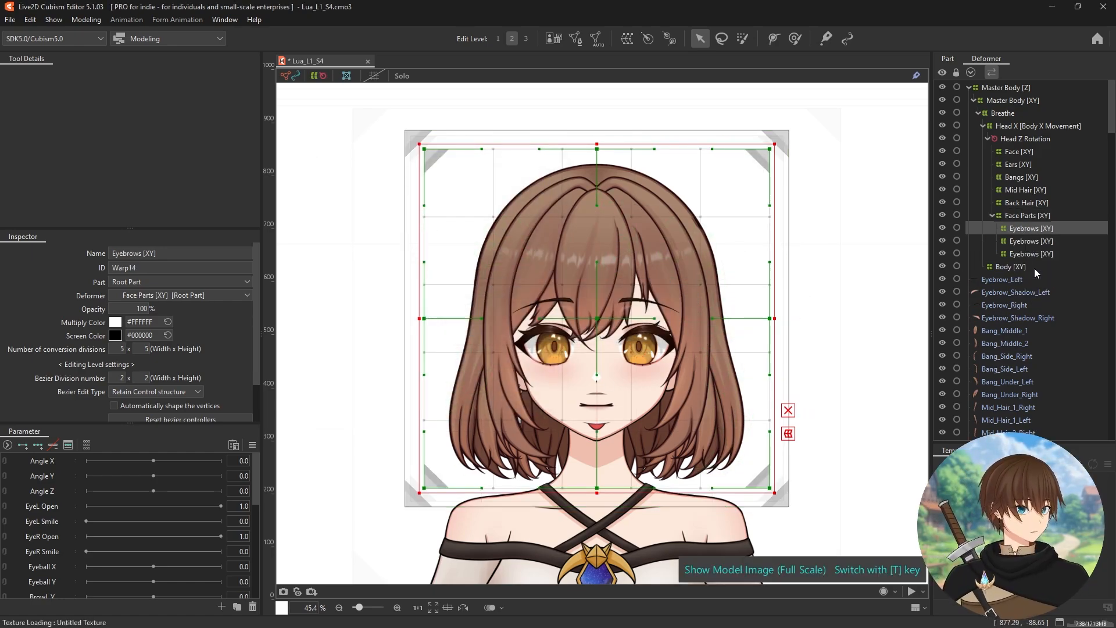
key("ctrl+d")
Step: Rename the second Eyebrows [XY] deformer under Face Parts [XY] as Nose [X]
left_click(1030, 241)
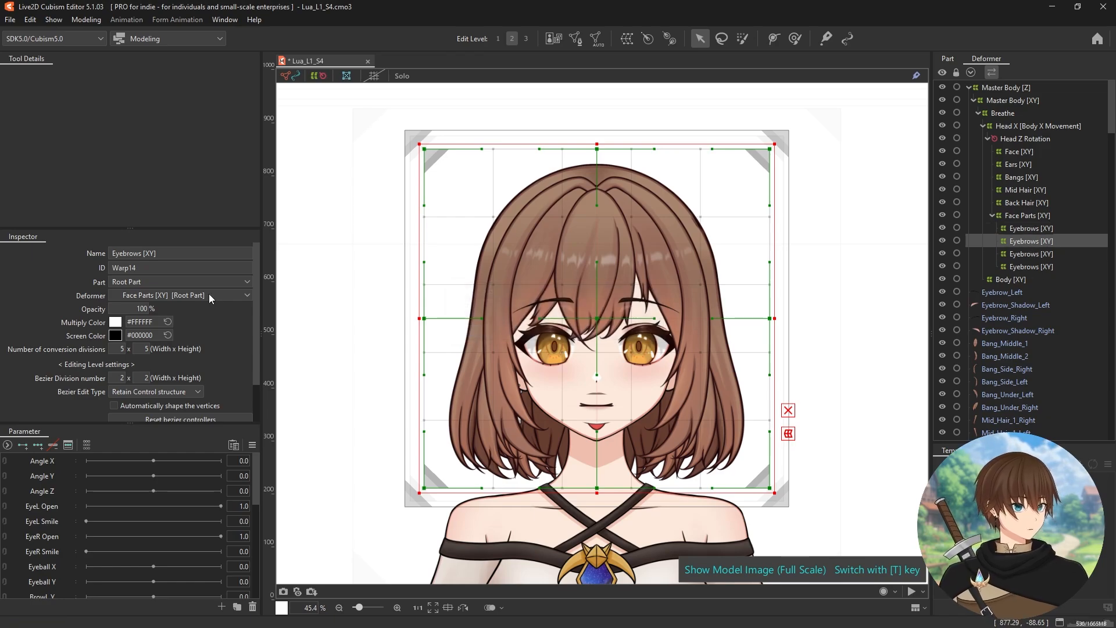
double_click(146, 253)
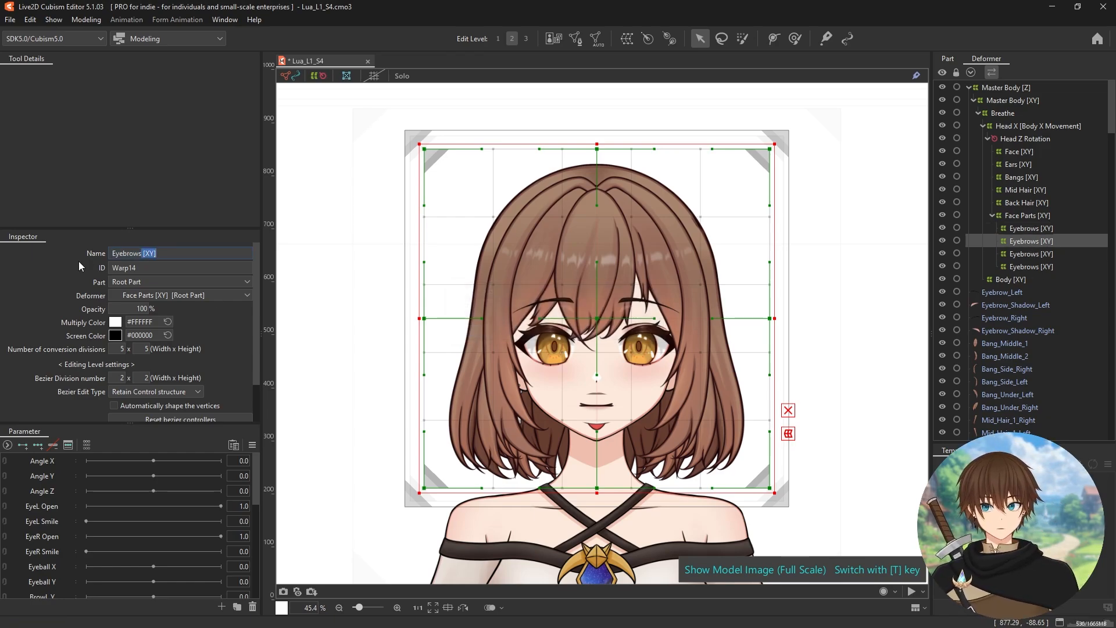
type("[X")
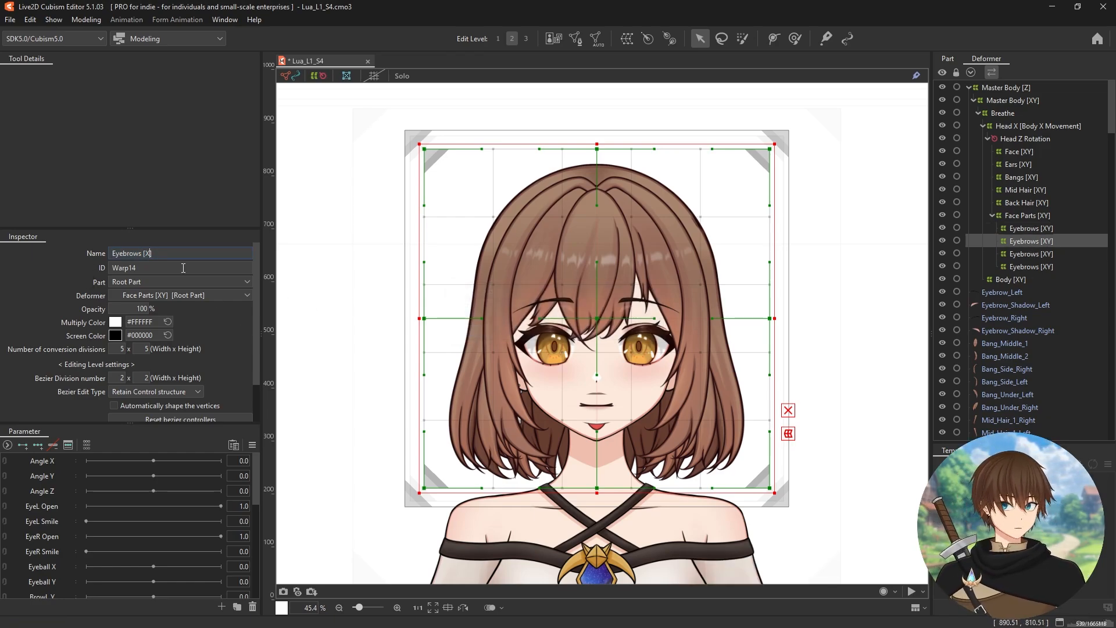
left_click_drag(142, 254, 107, 253)
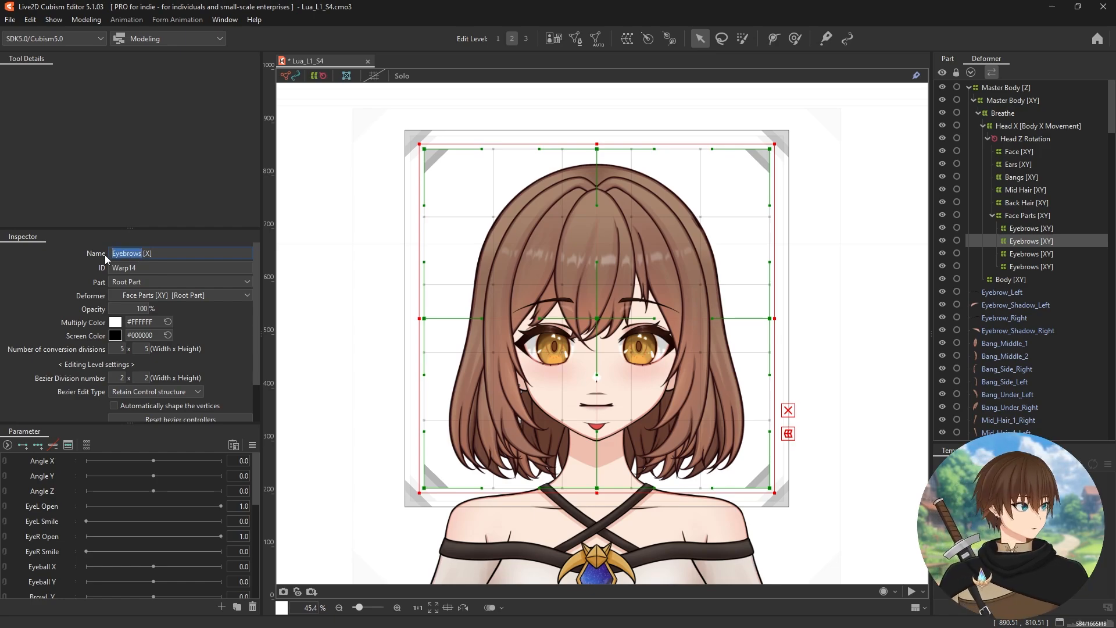
type("Nose")
key("Return")
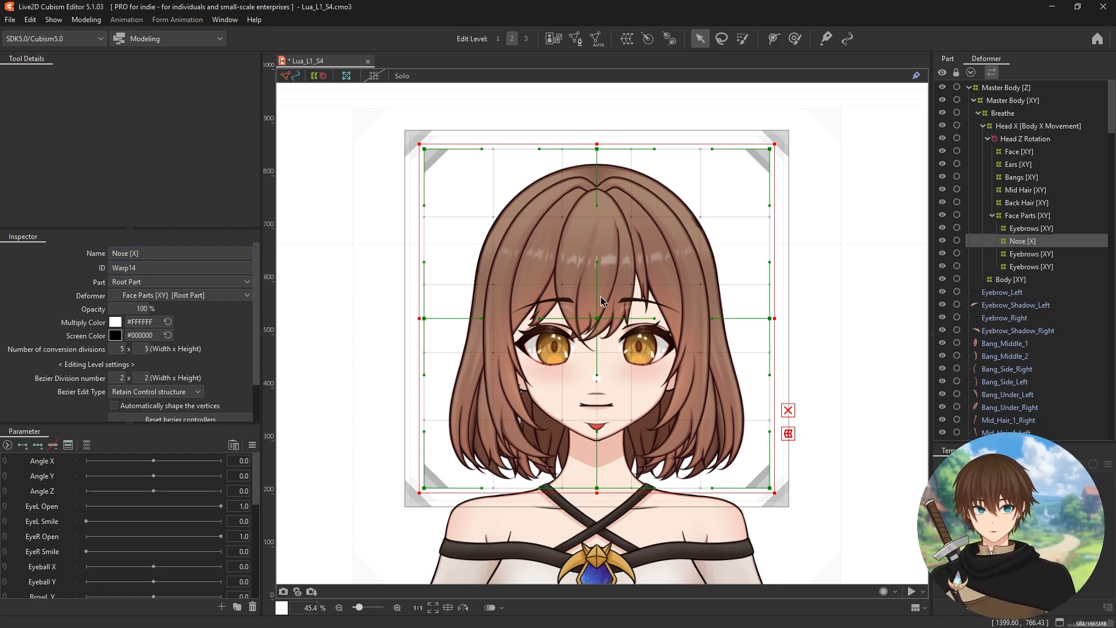
Step: Rename the Eyebrows [XY] deformer directly below Nose [X] as Mouth [XY]
left_click(1049, 254)
left_click(141, 254)
left_click_drag(142, 254, 107, 254)
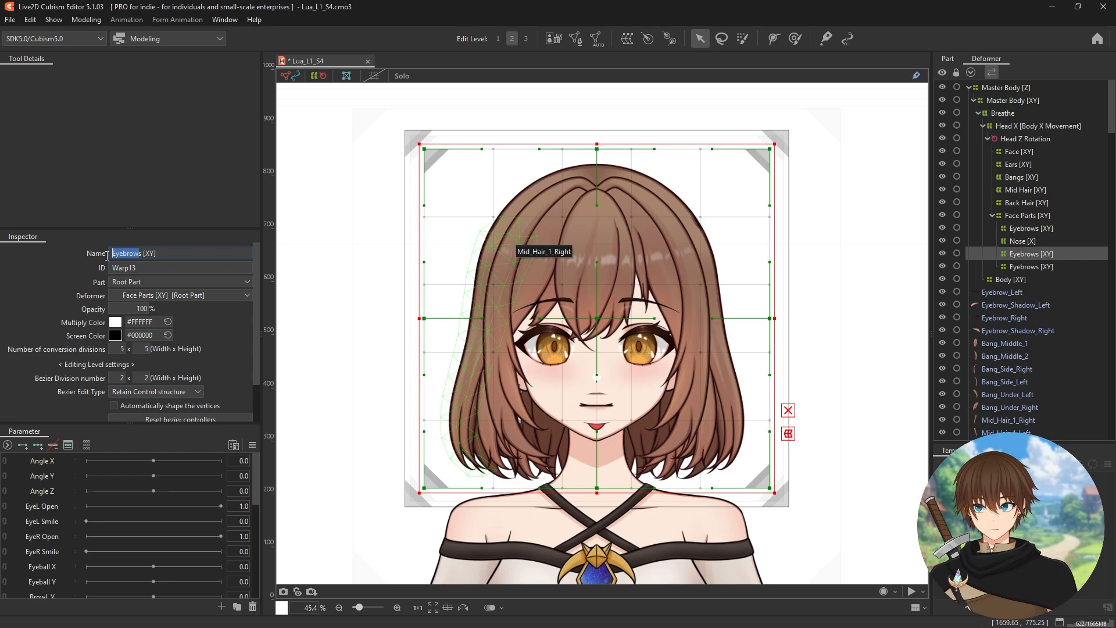
type("Mouth")
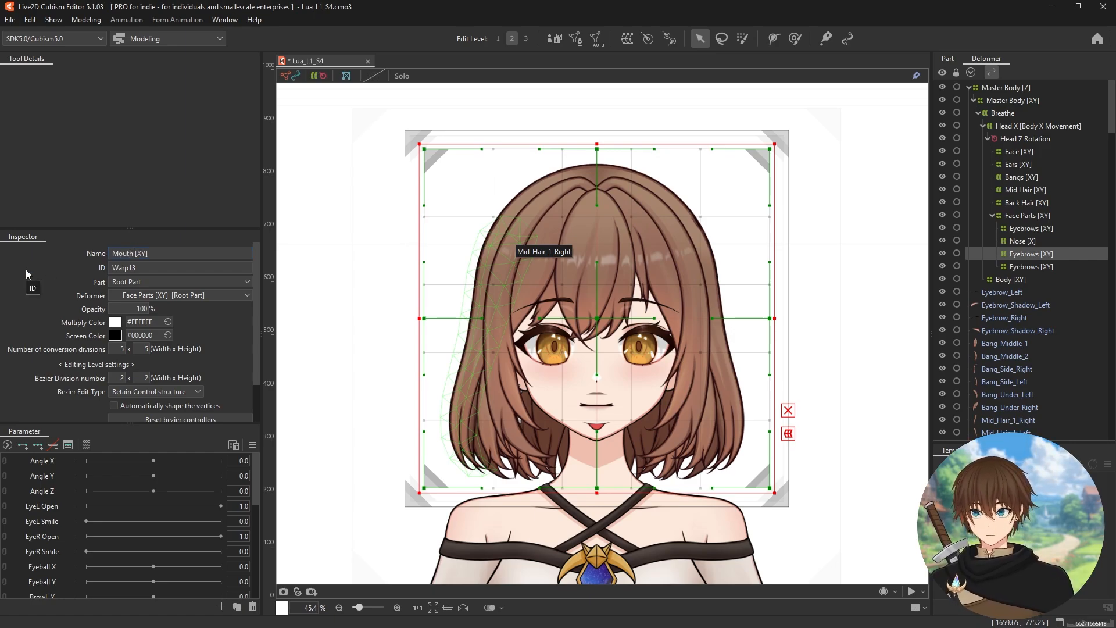
key("Return")
Step: Rename the last Eyebrows [XY] deformer under Face Parts [XY] as Eyes [XY]
left_click(1031, 267)
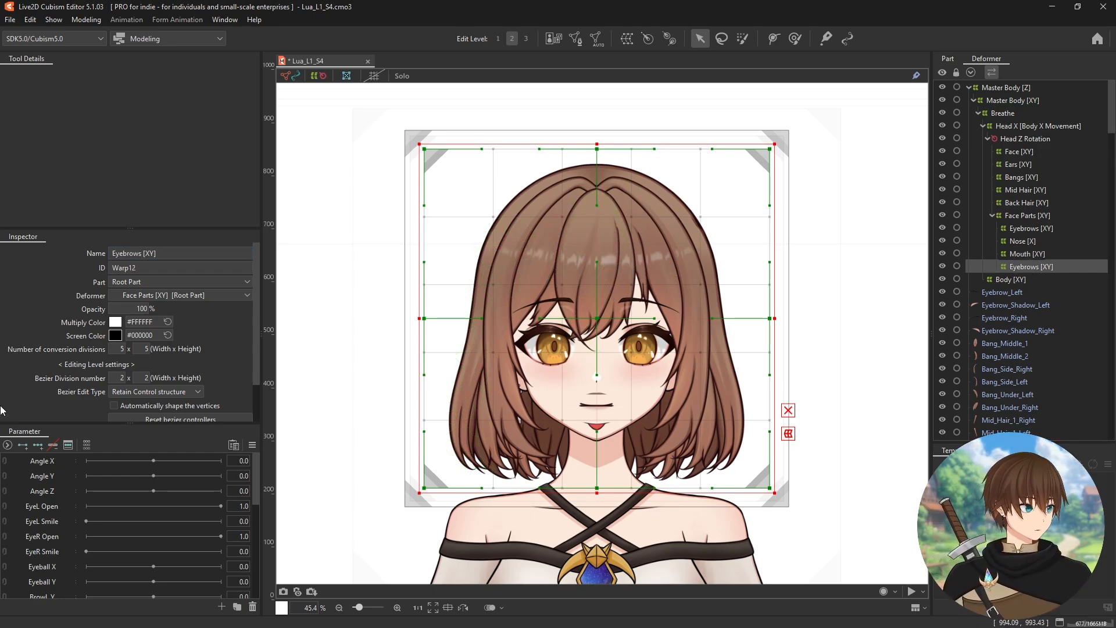
left_click(138, 250)
left_click_drag(138, 250, 107, 250)
type("Eyes")
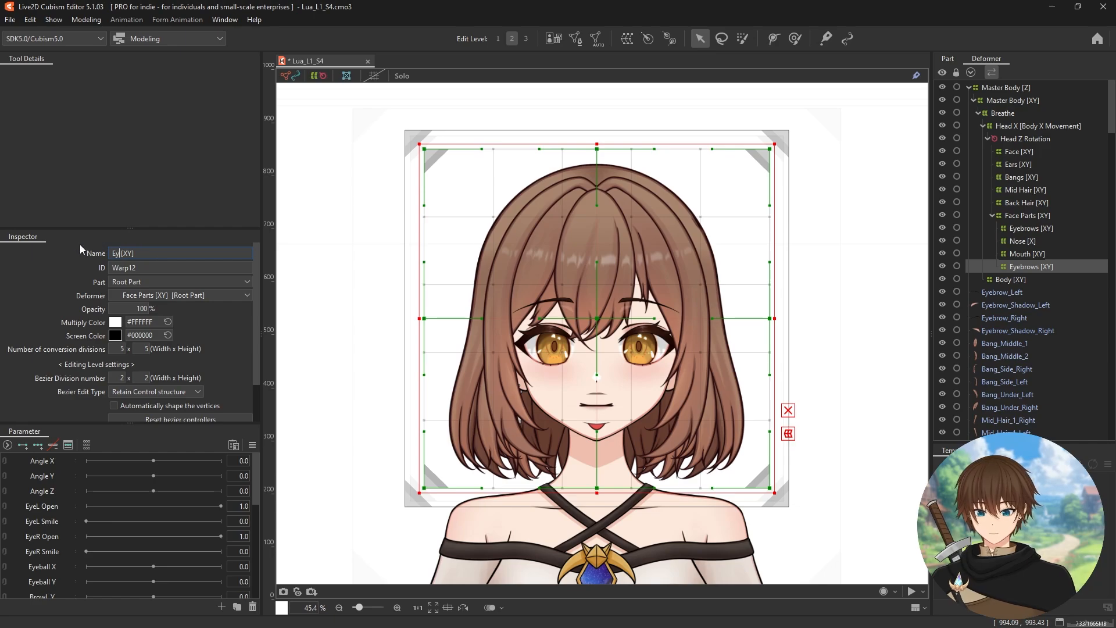
key("Return")
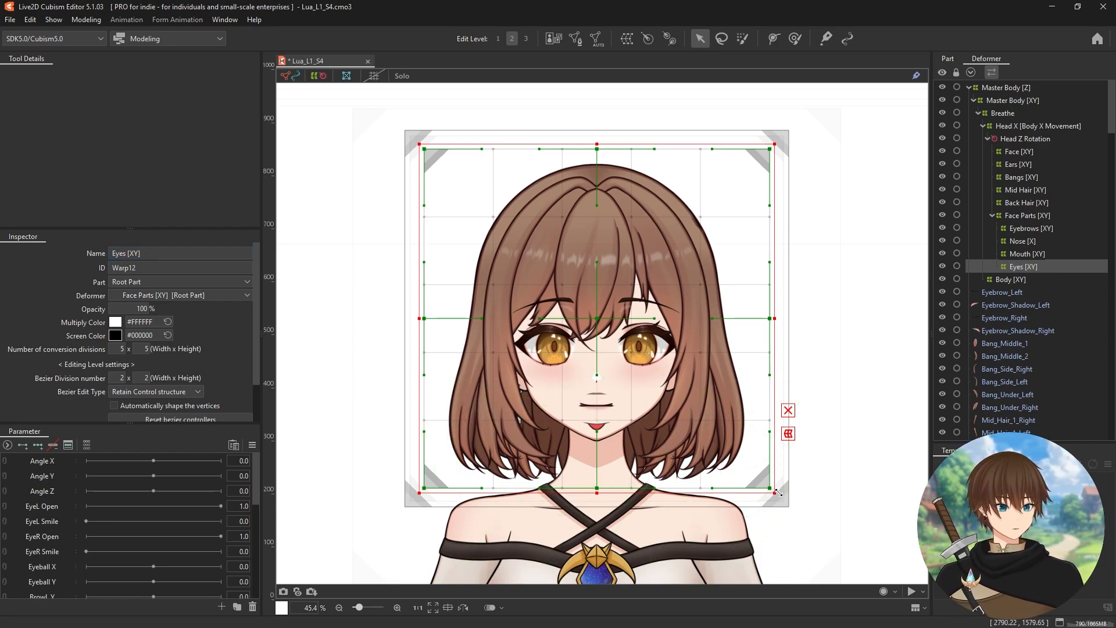
Step: Shrink the Eyes [XY] deformer and move it down so it frames both eyes with some margin
left_click_drag(778, 492, 698, 377)
key("ctrl+z")
left_click_drag(599, 321, 598, 349)
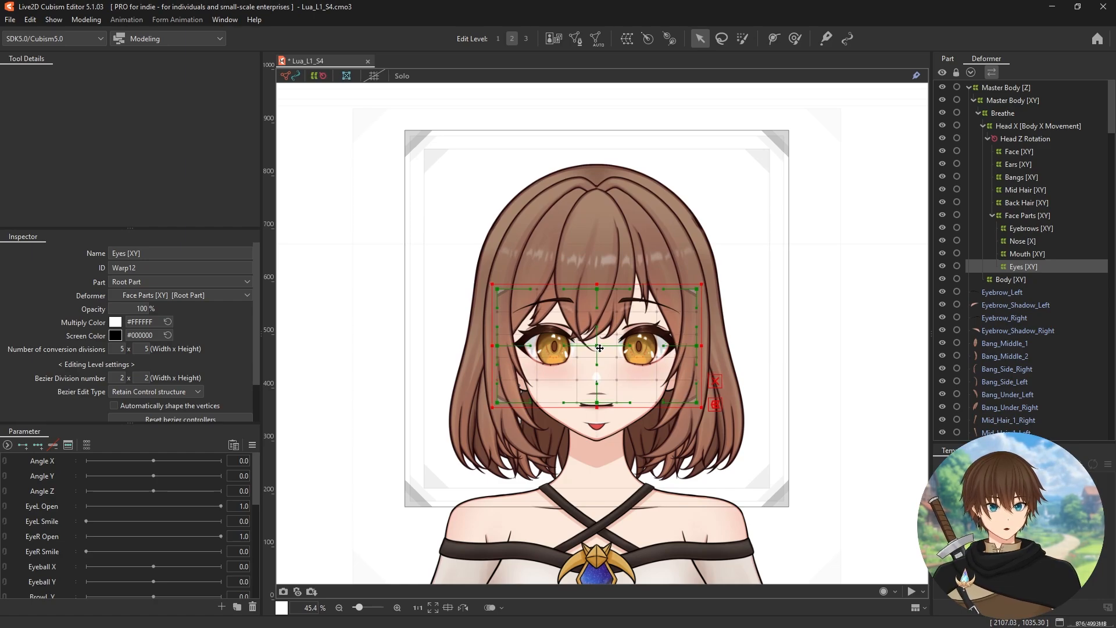
left_click_drag(702, 408, 700, 398)
Step: Center the Mouth [XY] deformer on the mouth and shrink it to cover the area from below the eyes to the chin
left_click(1027, 254)
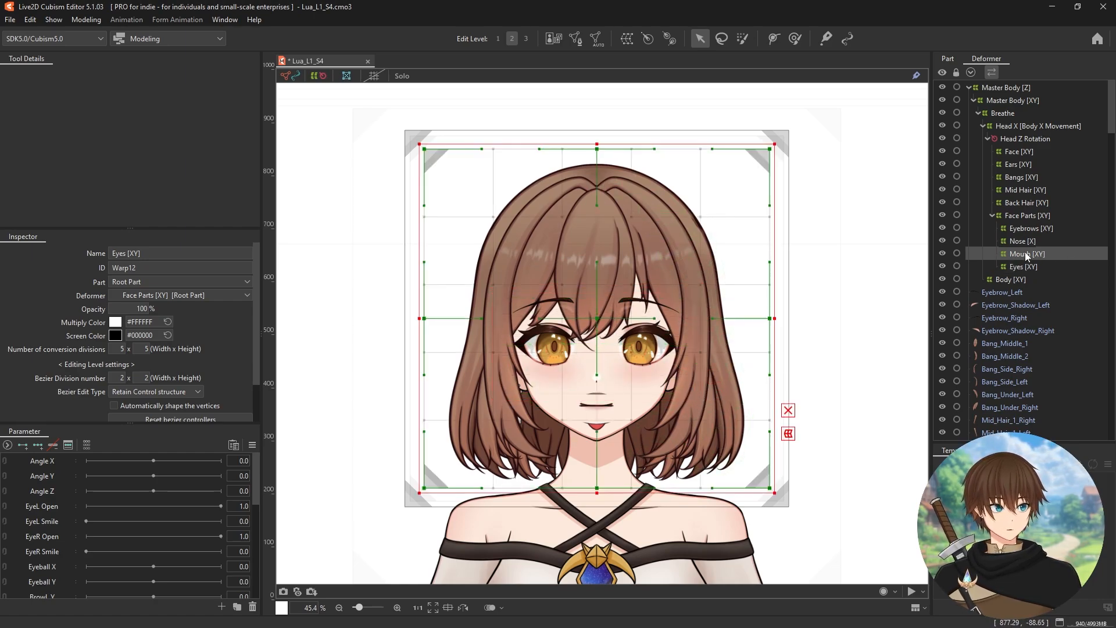
left_click_drag(597, 321, 589, 410)
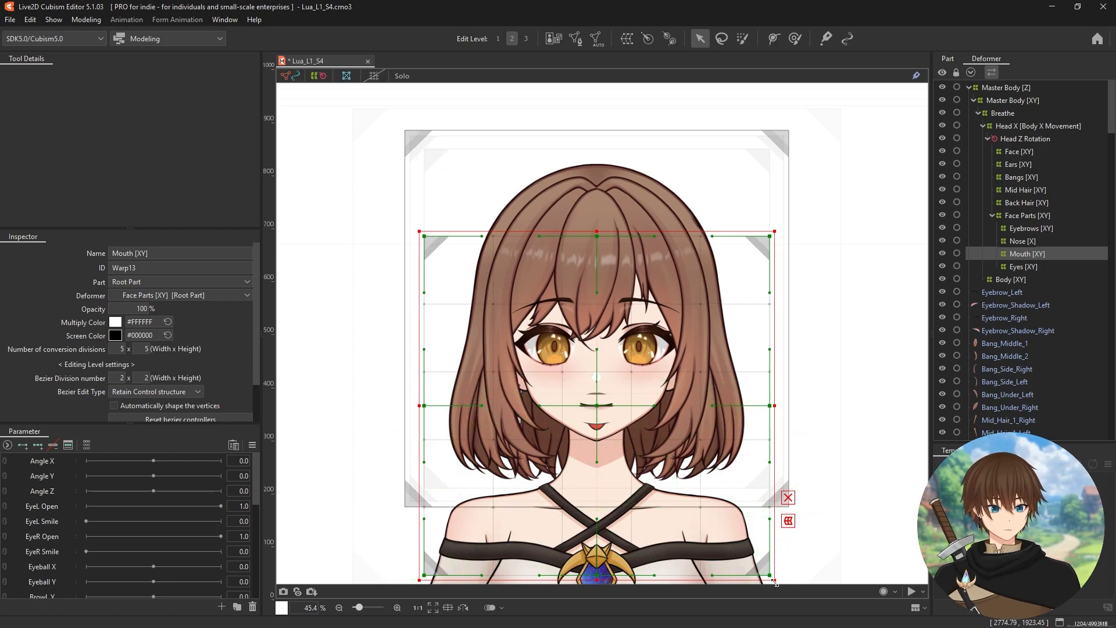
left_click_drag(774, 579, 638, 446)
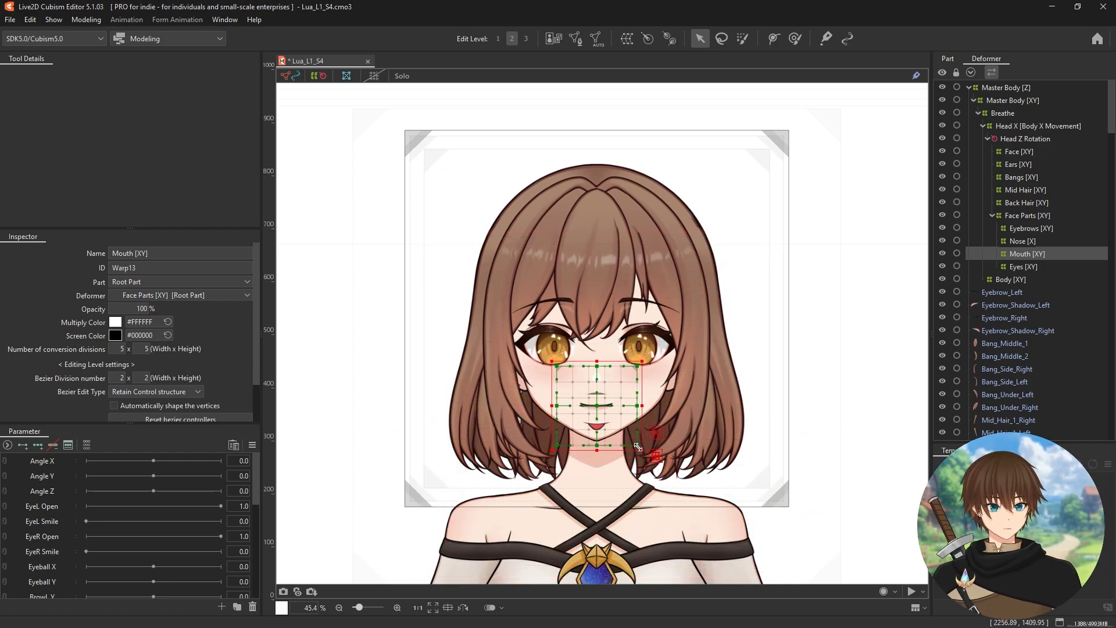
Step: Shrink the Nose [X] deformer to a small box and center it on the nose between the eyes and mouth
left_click(1015, 237)
left_click(1014, 238)
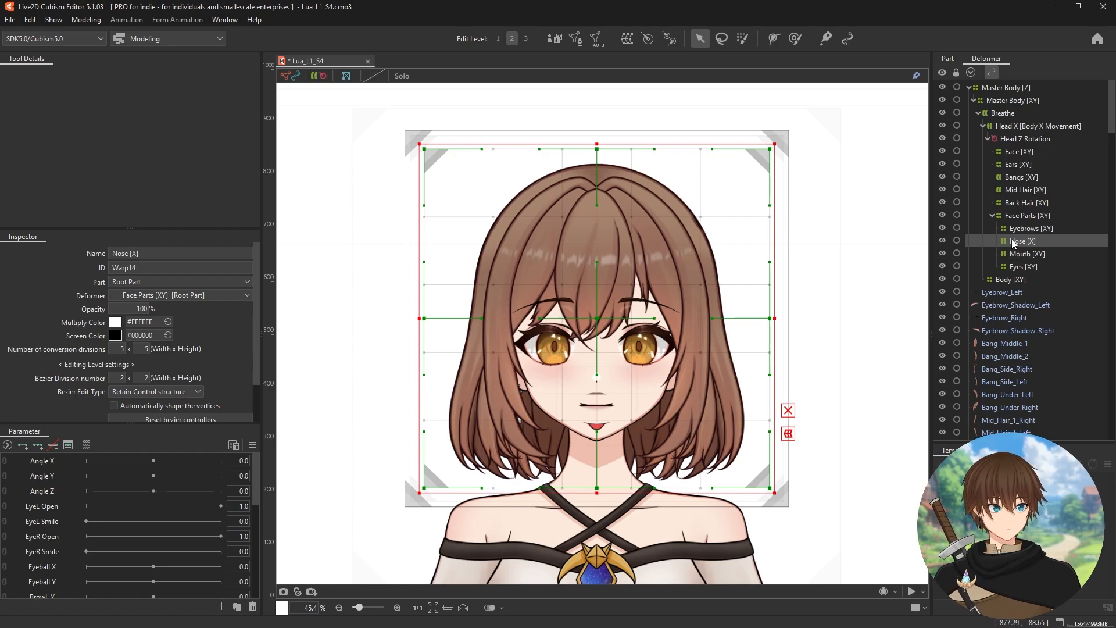
left_click_drag(774, 493, 651, 370)
left_click_drag(597, 315, 597, 376)
left_click_drag(652, 432, 627, 412)
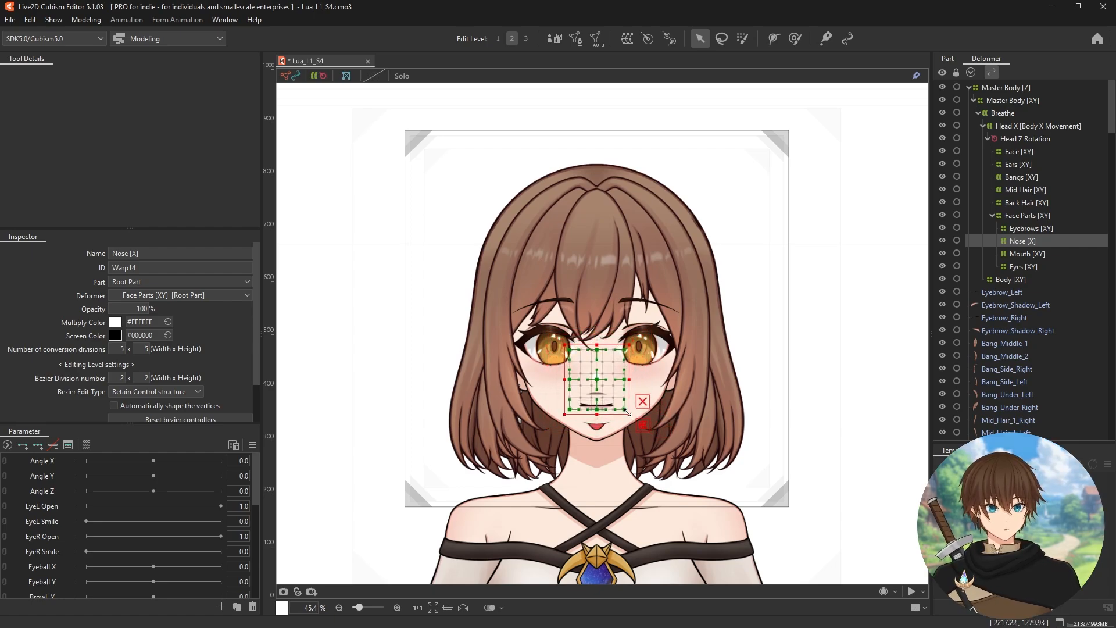
Step: Shrink the Eyebrows [XY] deformer to a wide, low box and position it around both eyebrows
left_click(1031, 228)
left_click_drag(774, 493, 694, 343)
left_click_drag(598, 311, 598, 305)
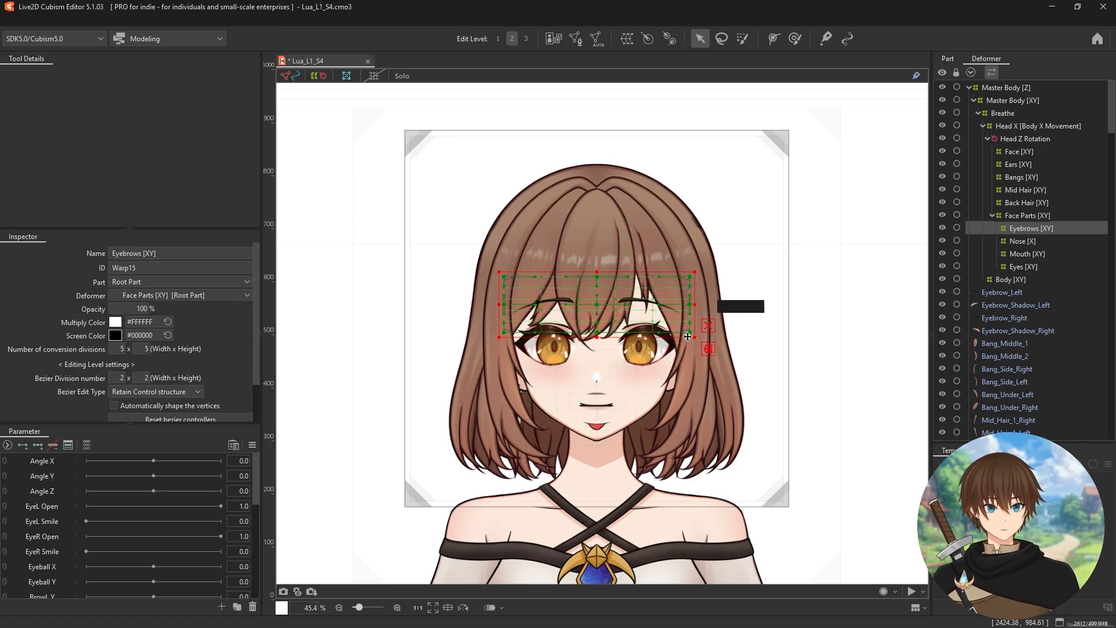
left_click_drag(694, 337, 696, 335)
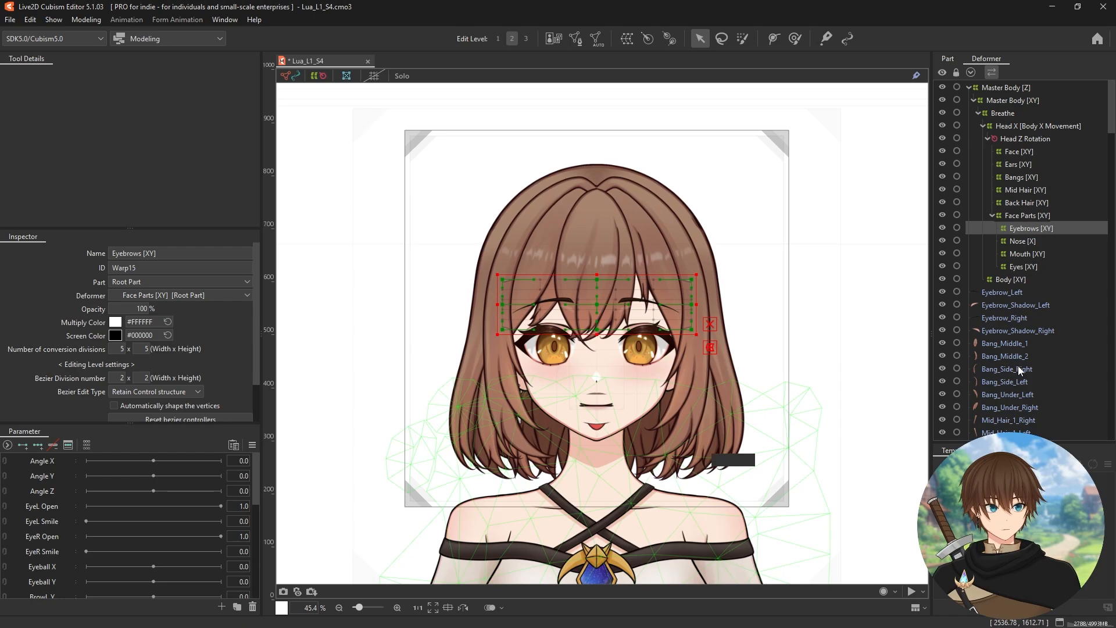
Step: Review how the Nose [X], Mouth [XY] and Eyes [XY] deformers fit around their facial features
left_click(1026, 240)
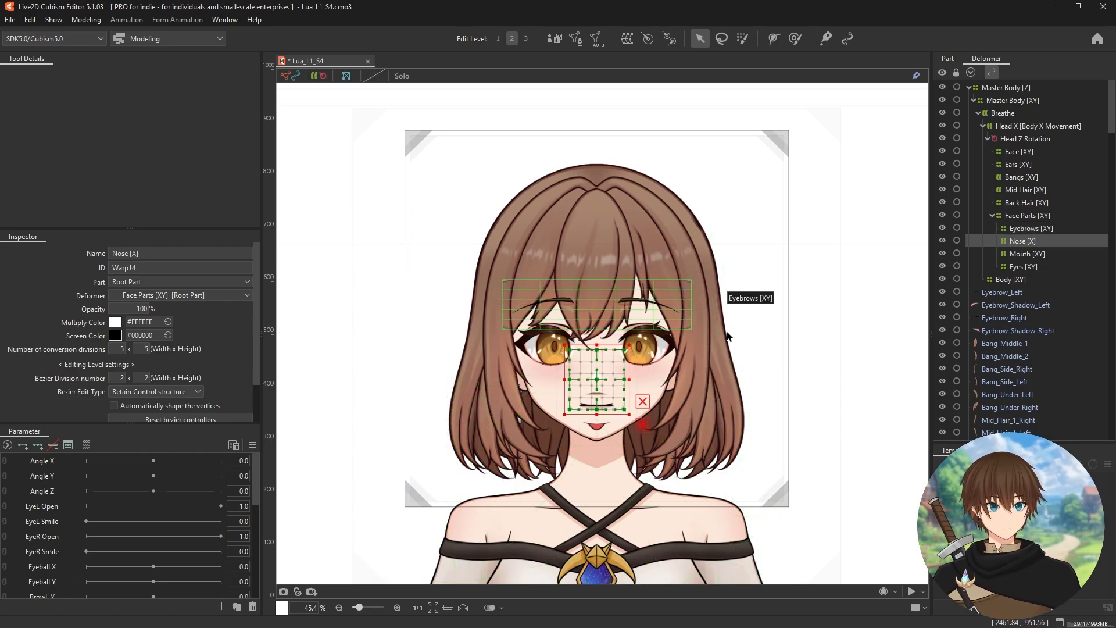
left_click(1021, 257)
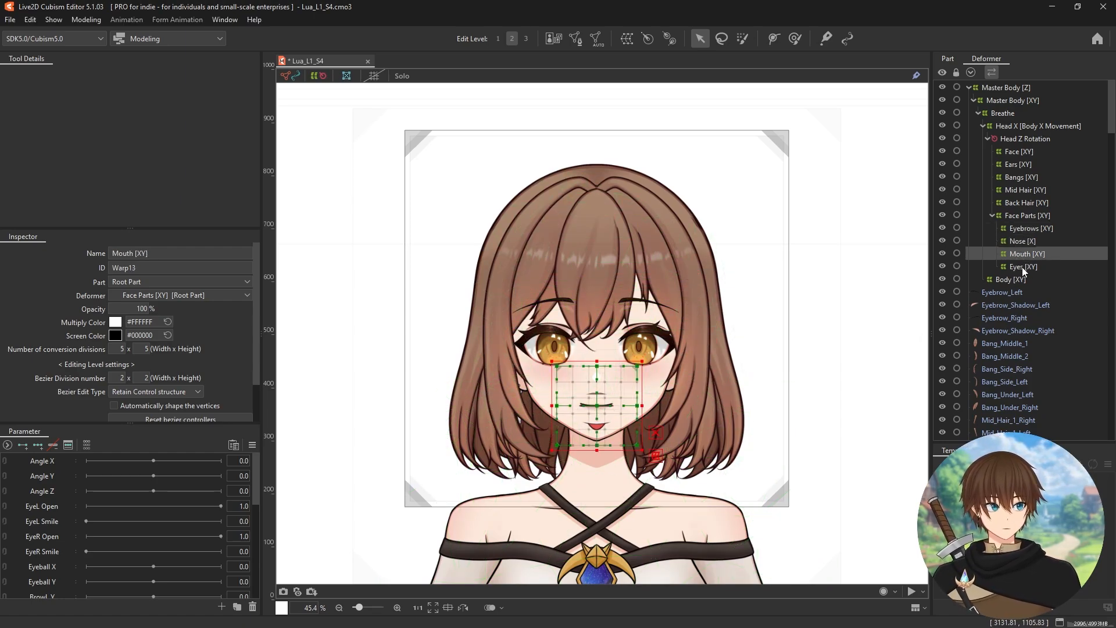
left_click(1022, 266)
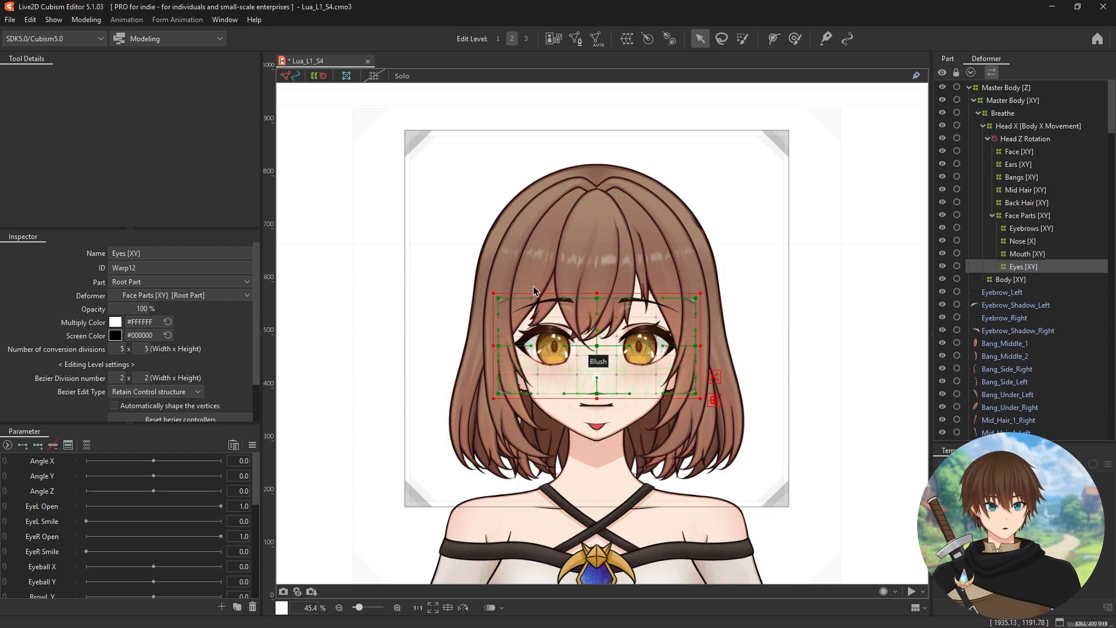
Step: Following the deformer hierarchy list in the browser, create a warp deformer named Torso [XY] as a child of Body [XY]
left_click(581, 427)
scroll(612, 394, "down", 1)
scroll(611, 393, "down", 1)
left_click_drag(612, 393, 592, 174)
scroll(593, 174, "down", 1)
left_click_drag(603, 384, 597, 355)
scroll(598, 354, "down", 1)
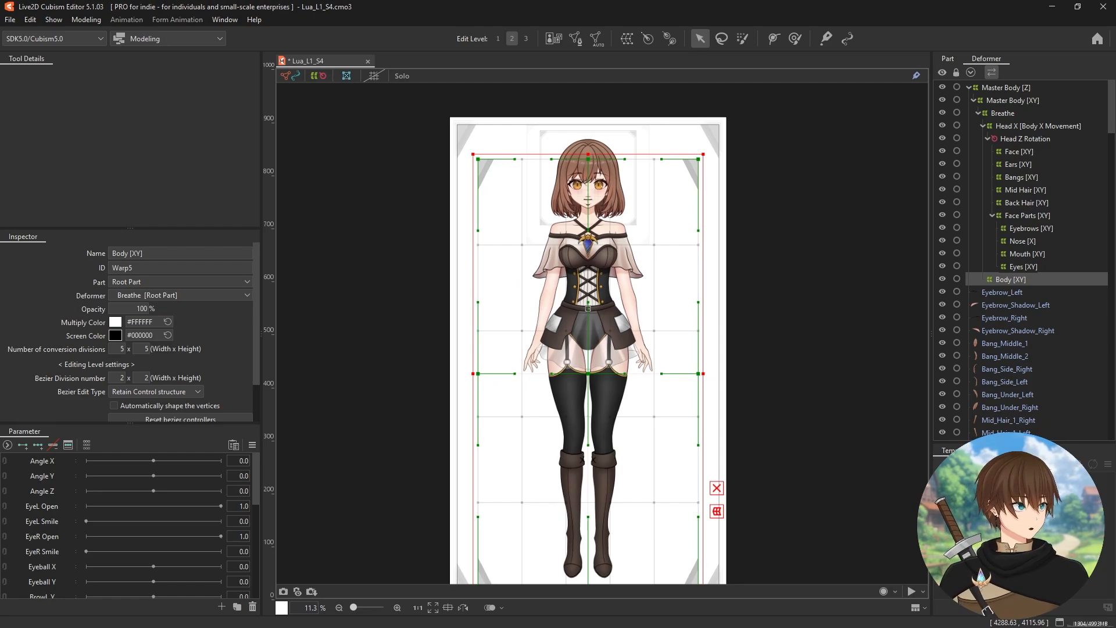
left_click_drag(1115, 133, 552, 0)
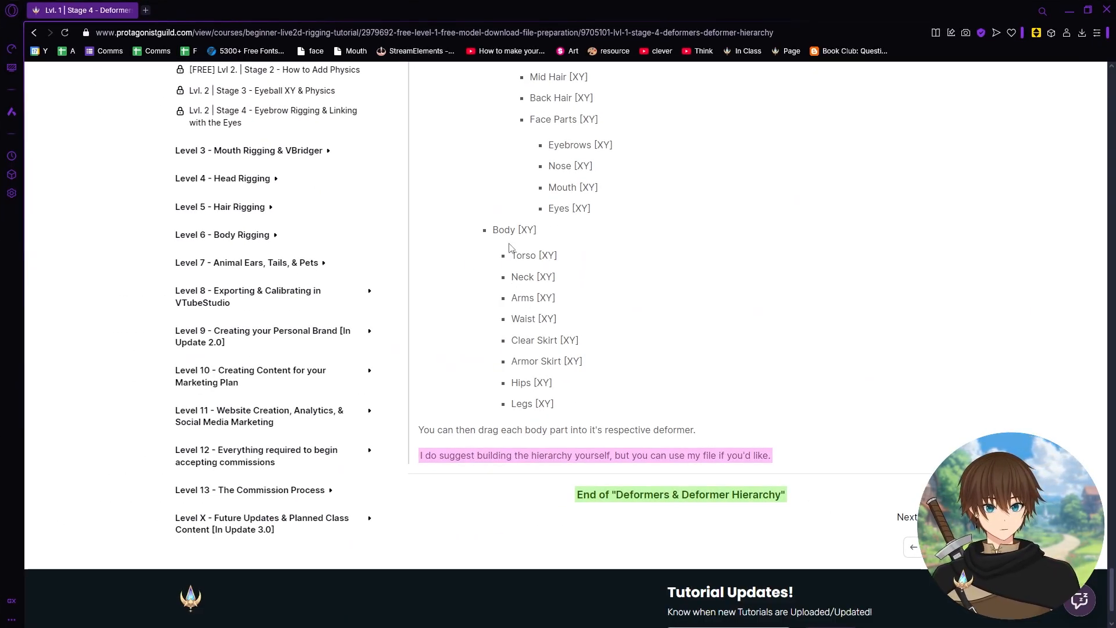
left_click_drag(543, 16, 1115, 34)
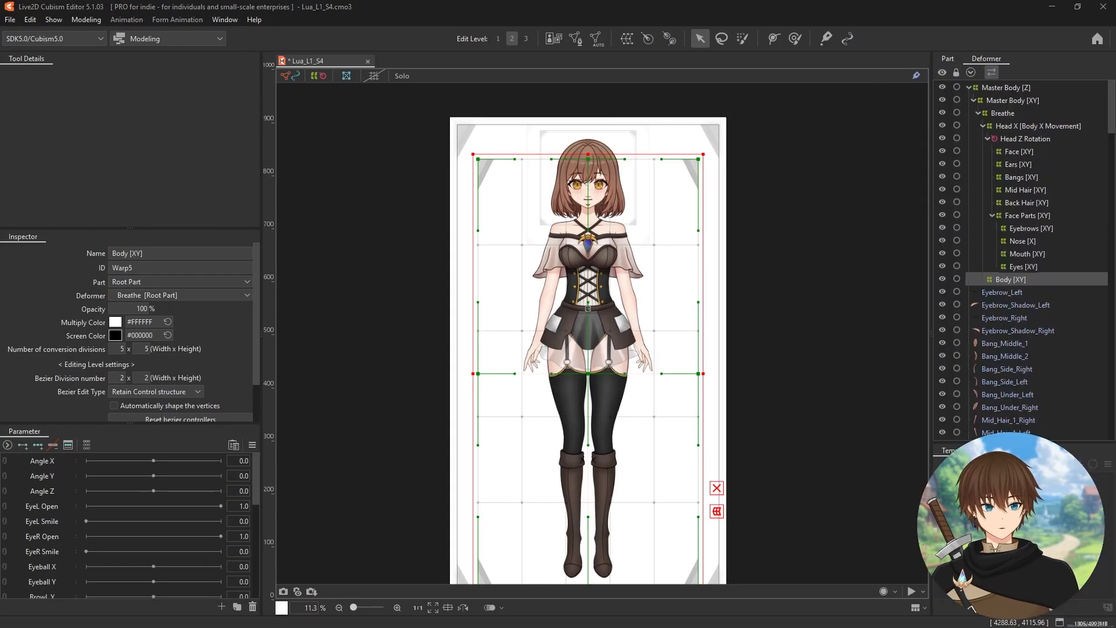
left_click(627, 38)
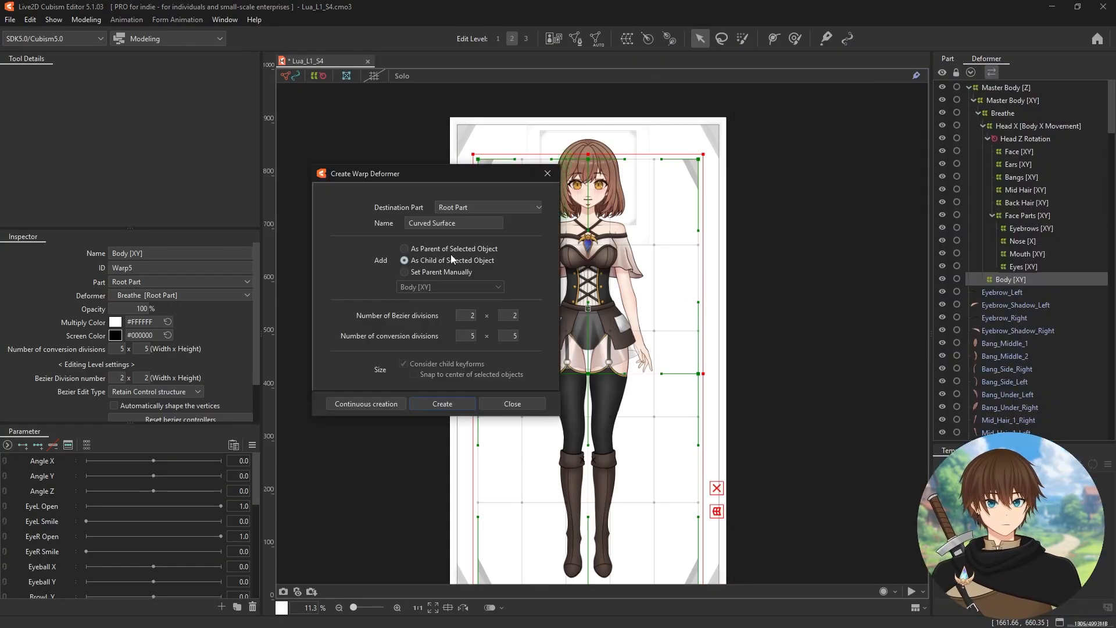
key("ctrl+a")
type("T")
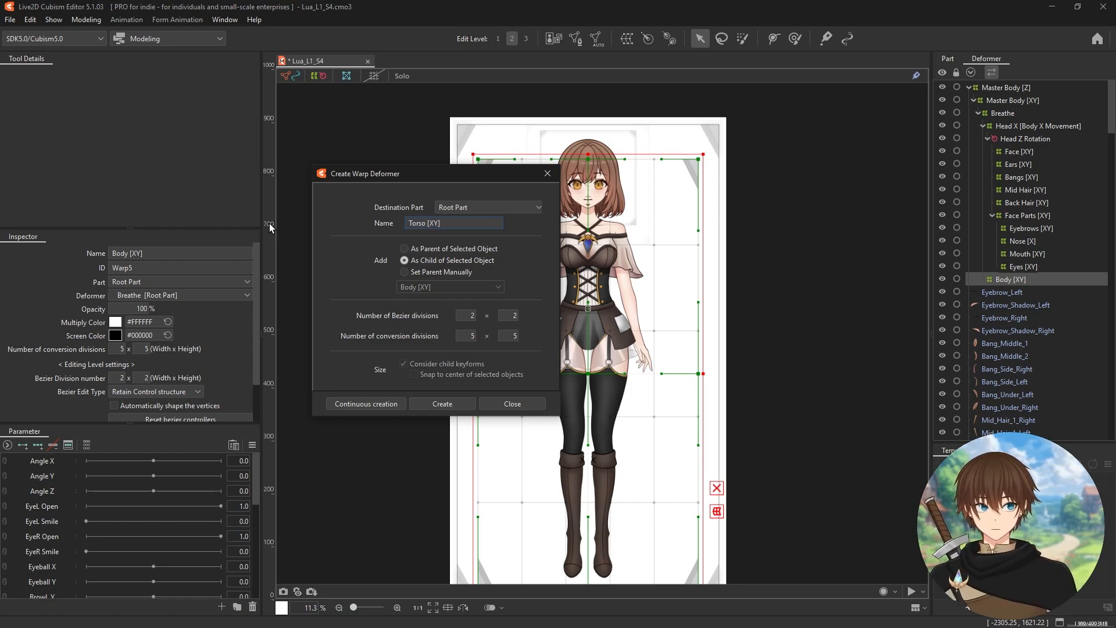
left_click(441, 404)
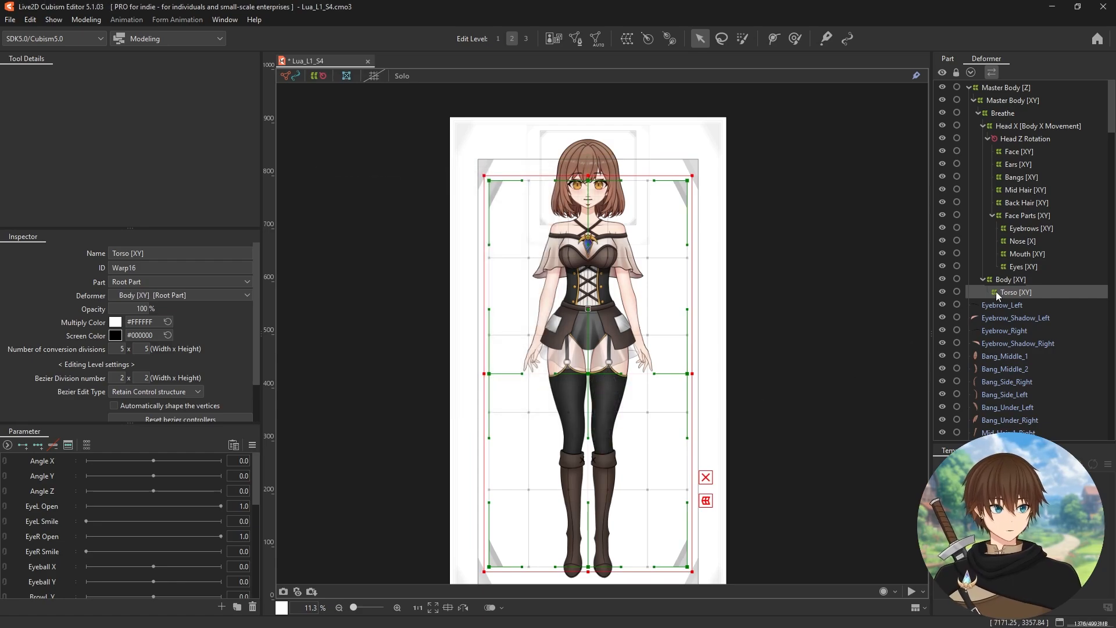
Step: Duplicate the Torso [XY] deformer seven times under Body [XY]
key("ctrl+v")
key("ctrl+v")
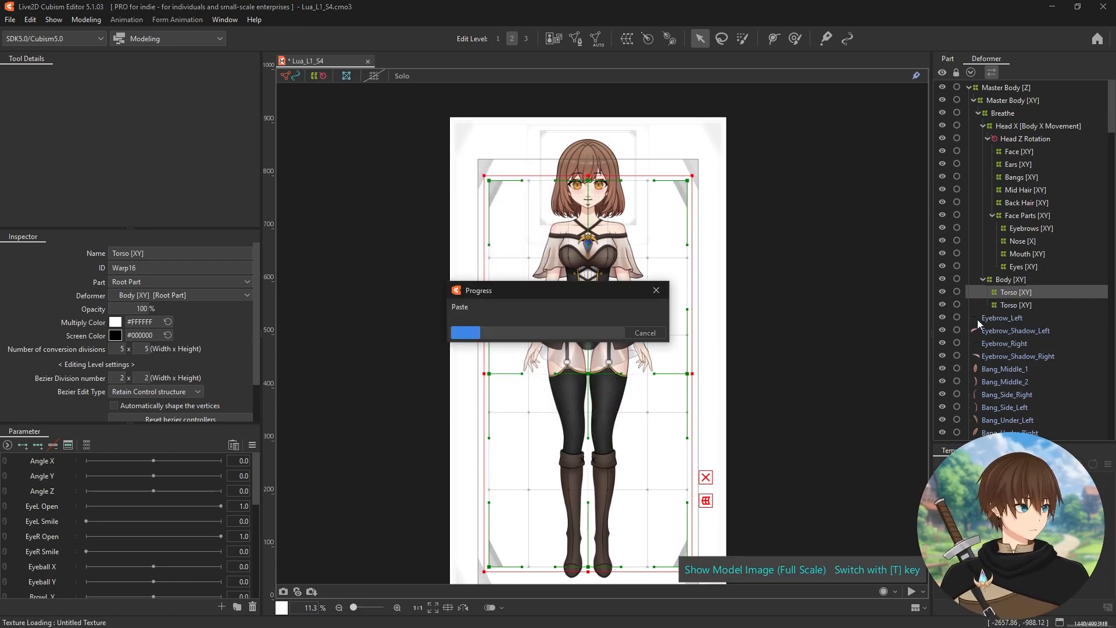
key("ctrl+v")
key("ctrl+v")
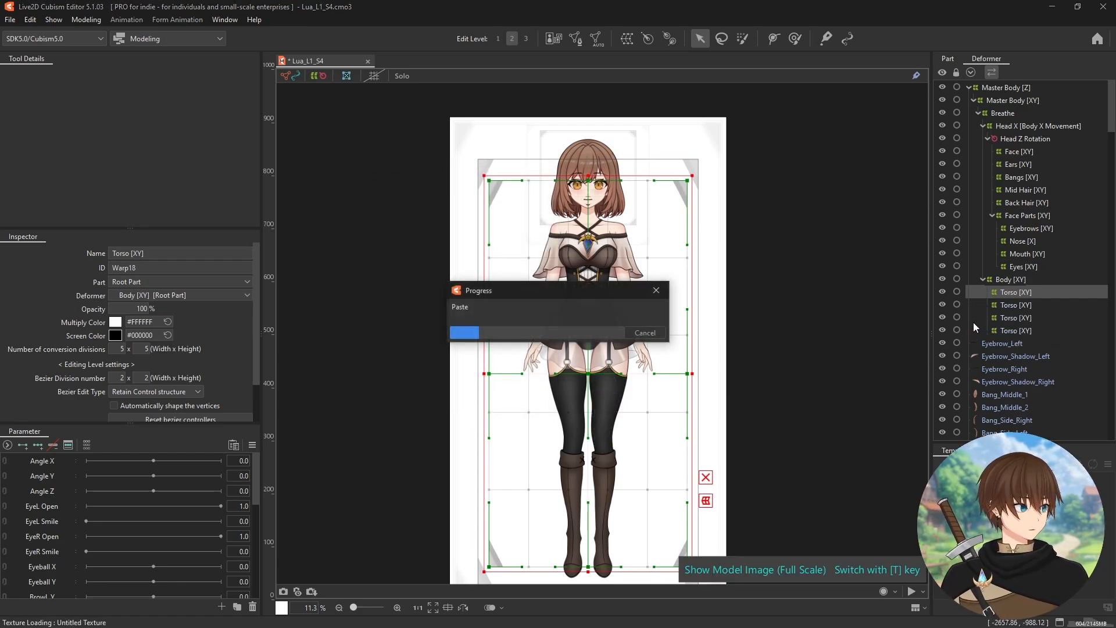
key("ctrl+v")
key("ctrl+v")
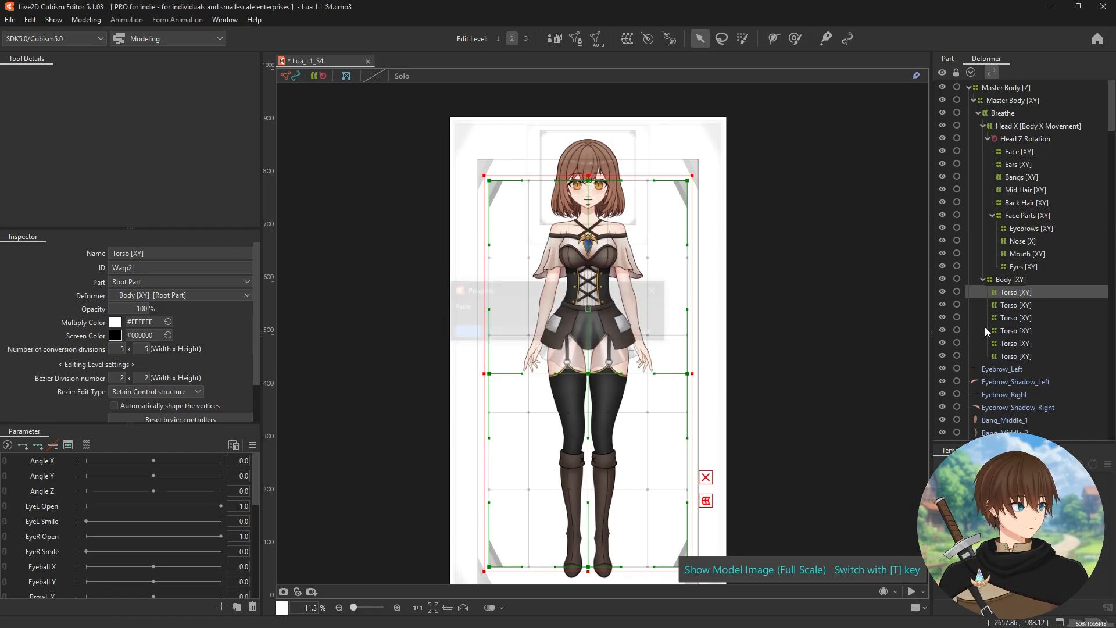
key("ctrl+v")
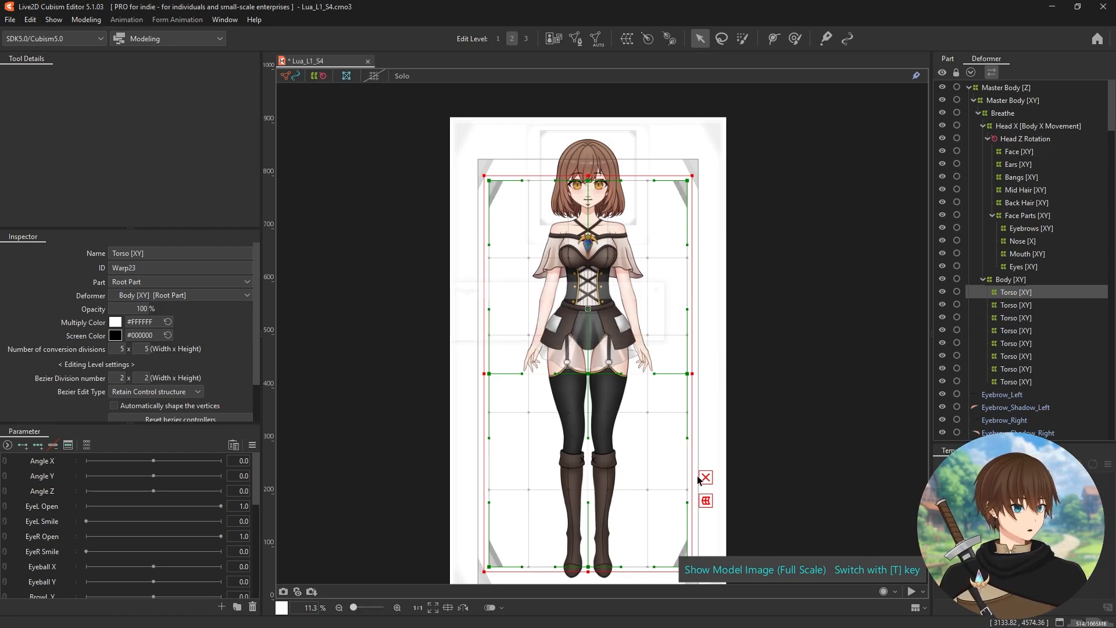
Step: Rename the second Torso [XY] deformer under Body [XY] as Neck [XY]
left_click(1026, 304)
double_click(109, 256)
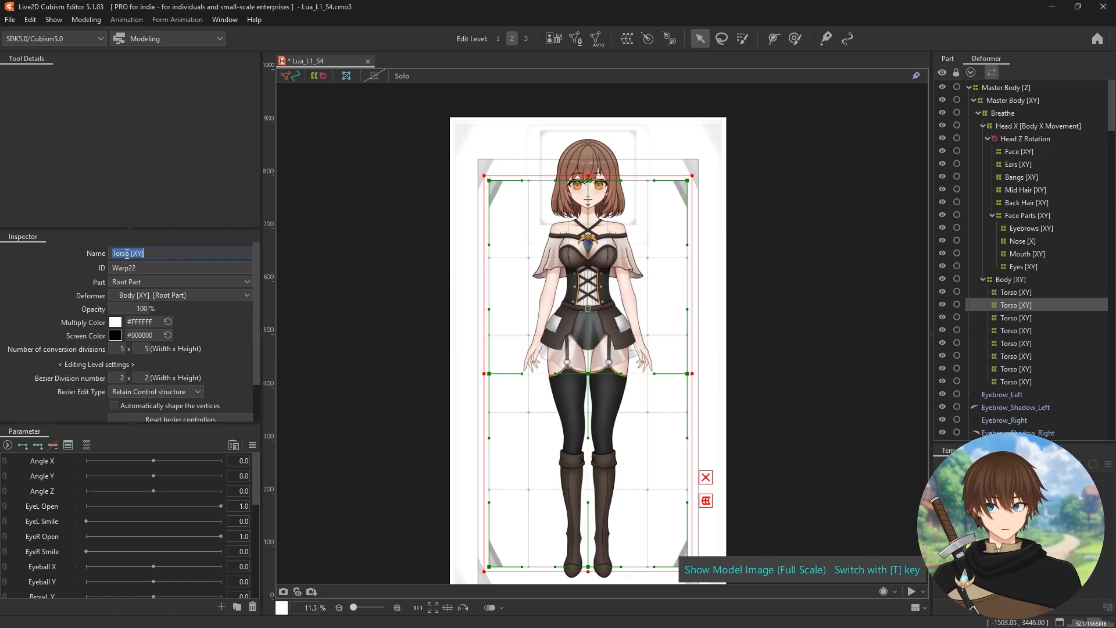
left_click_drag(131, 253, 2, 243)
key("BackSpace")
type("Neck")
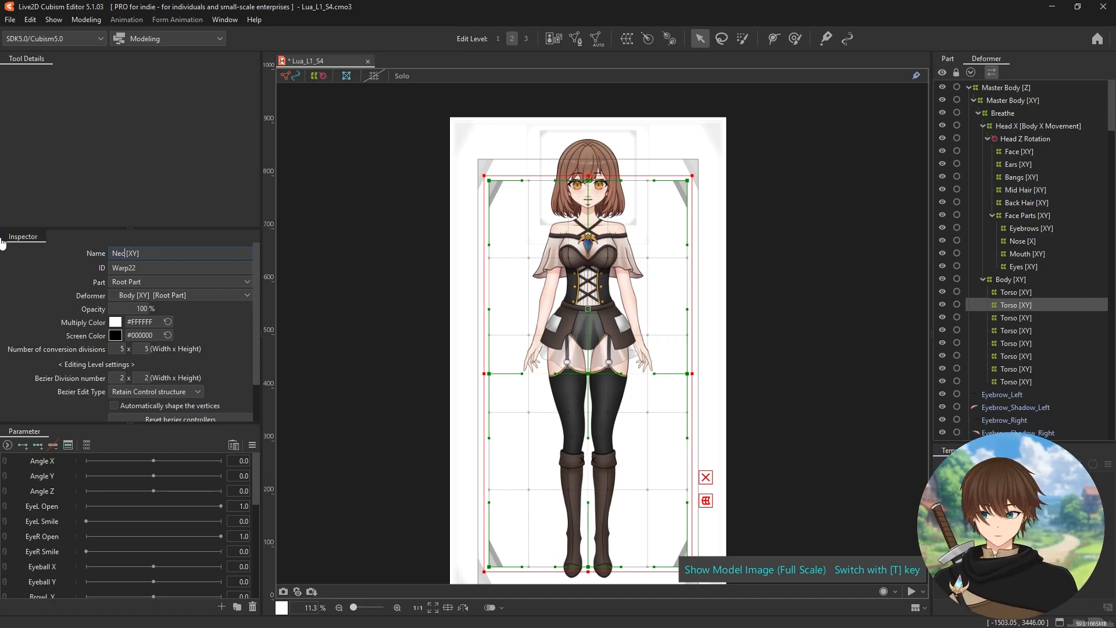
key("Return")
Step: Rename the third deformer under Body [XY] as Arms [XY]
left_click(1009, 320)
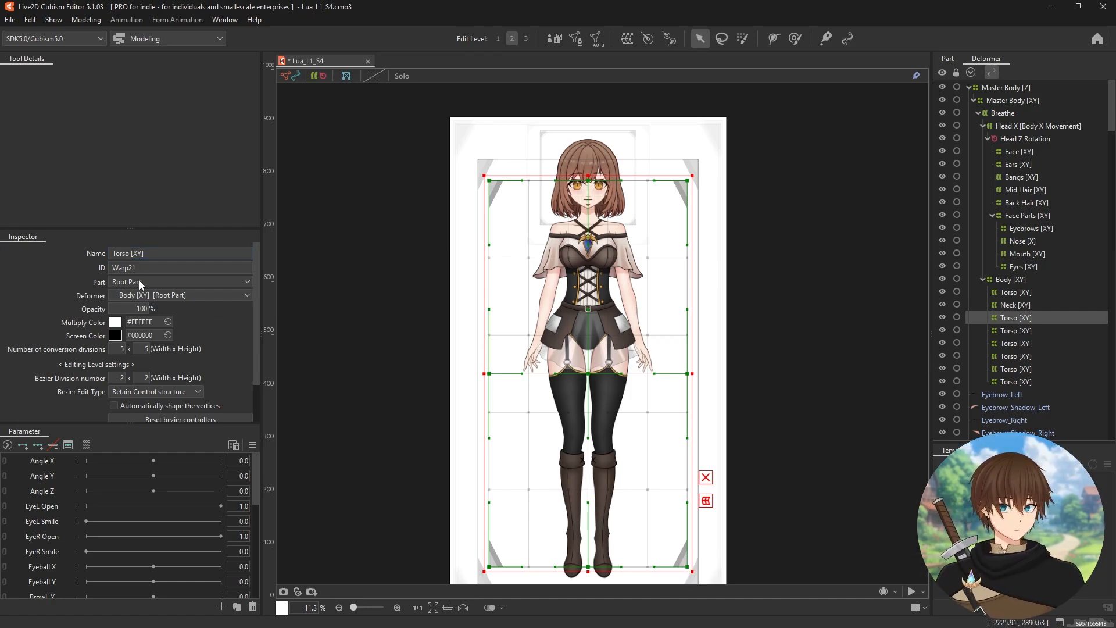
left_click(132, 254)
left_click_drag(130, 254, 87, 254)
type("Arms")
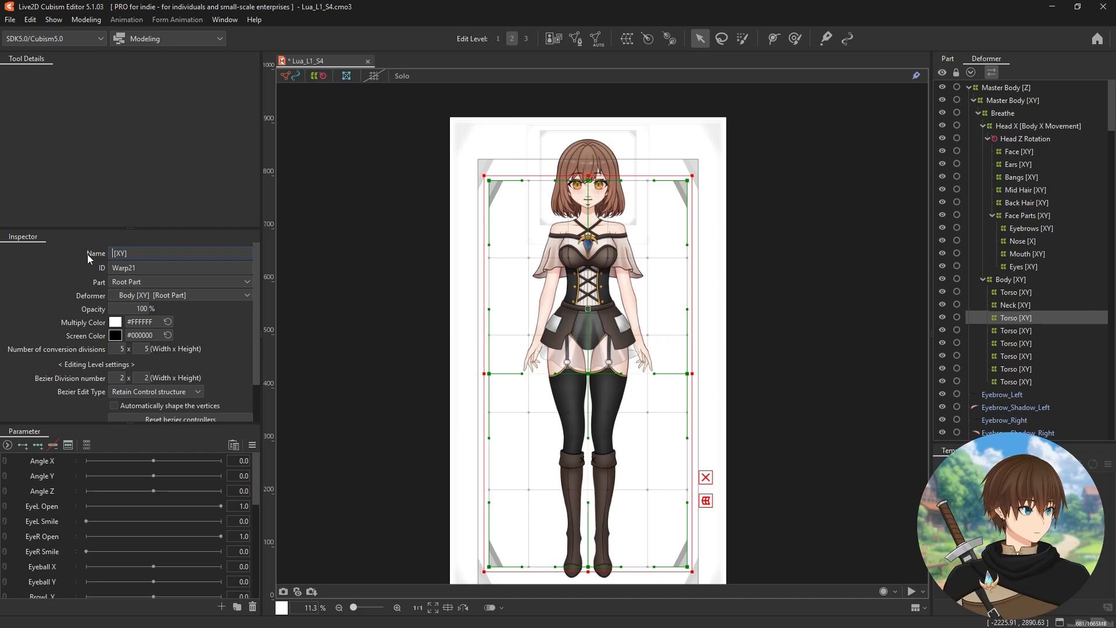
key("Return")
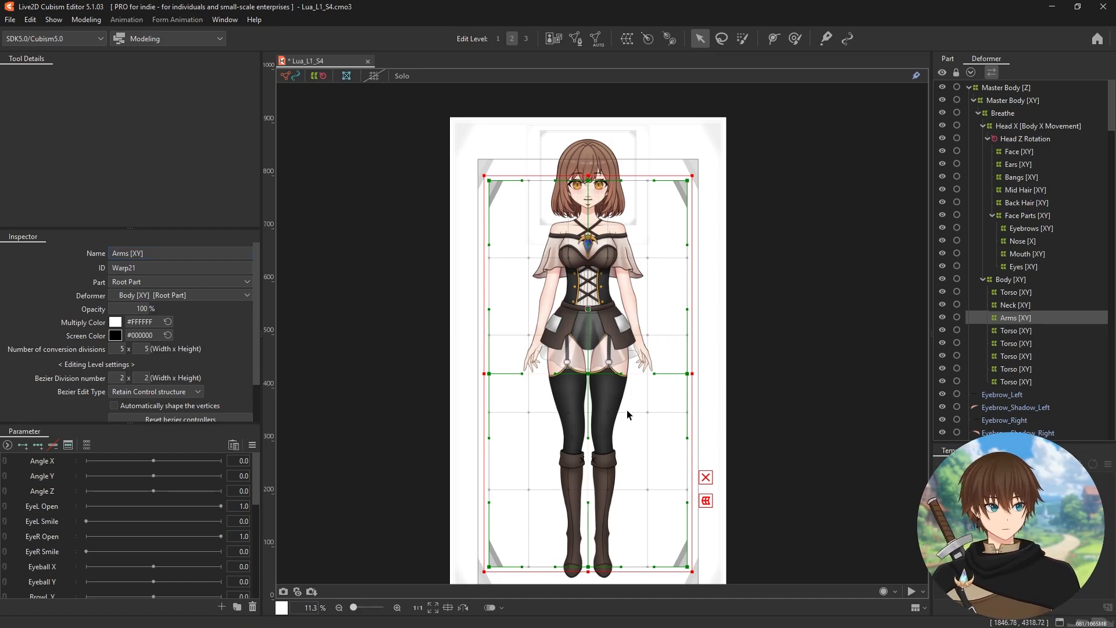
Step: Rename the fourth deformer under Body [XY] as Waist [XY]
left_click(1023, 330)
left_click(131, 254)
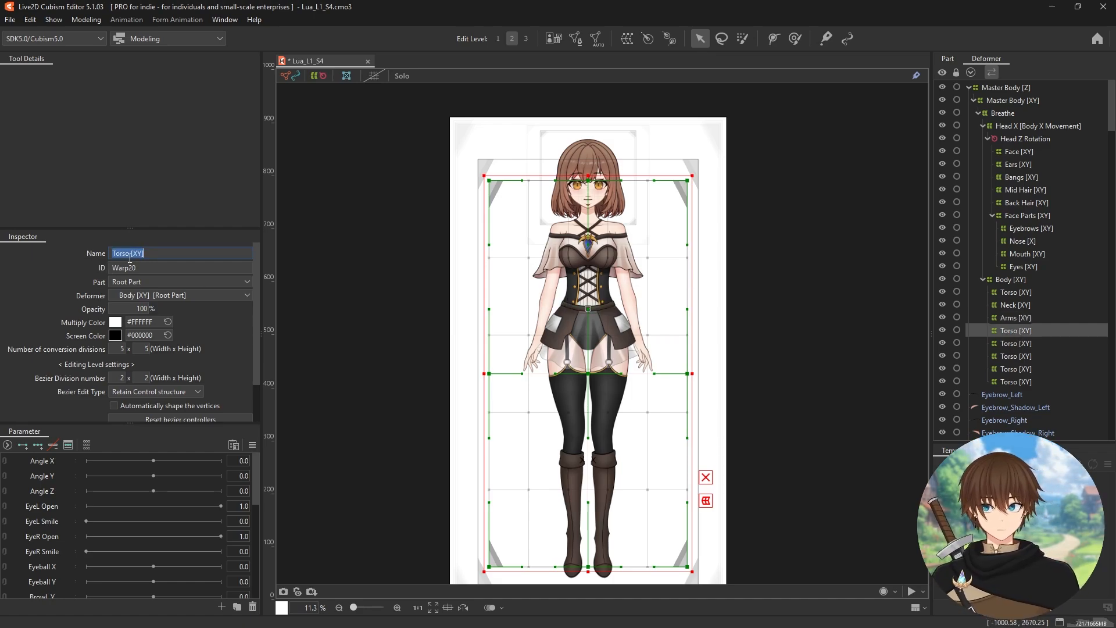
type("Waist")
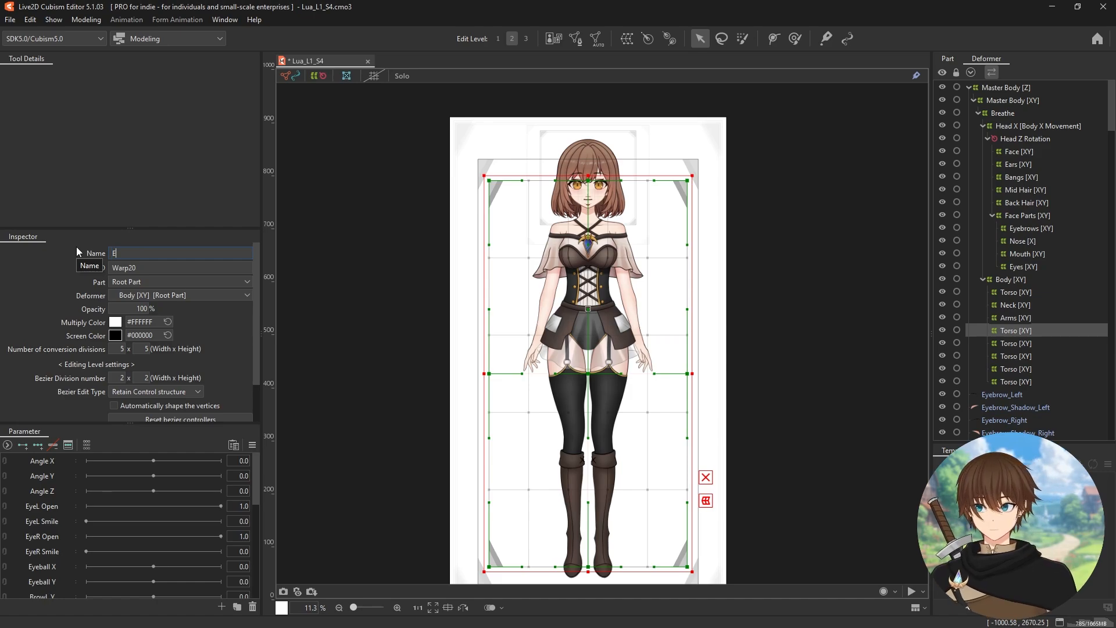
type(" [XY]")
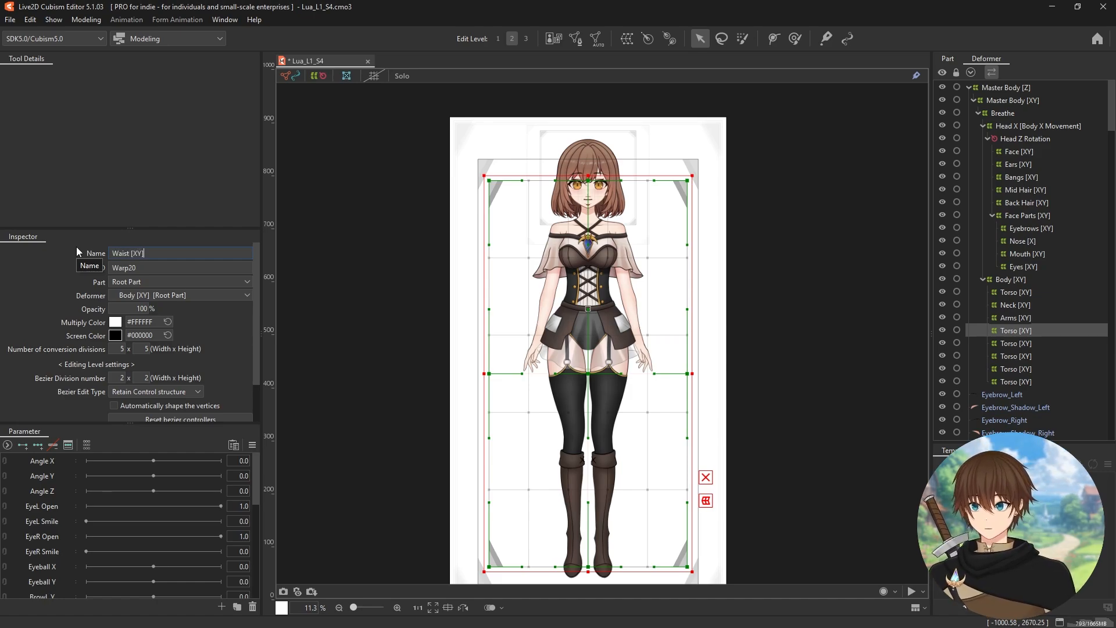
Step: Rename the fifth deformer under Body [XY] as Clear Skirt [XY]
left_click(1018, 344)
double_click(121, 253)
type("Clear")
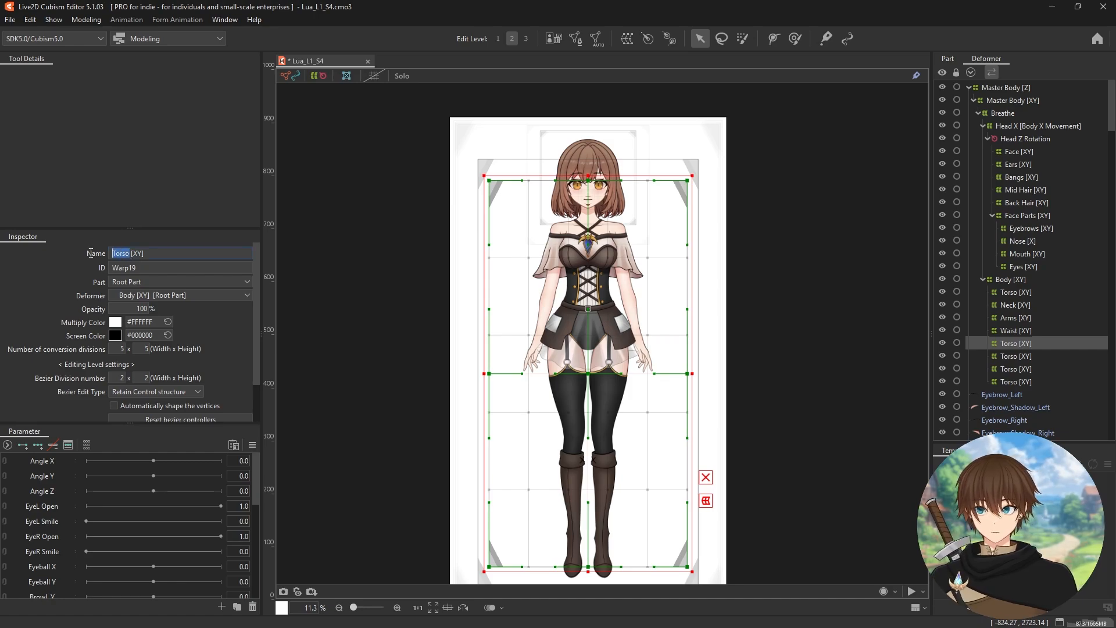
type(" Skirt")
key("Return")
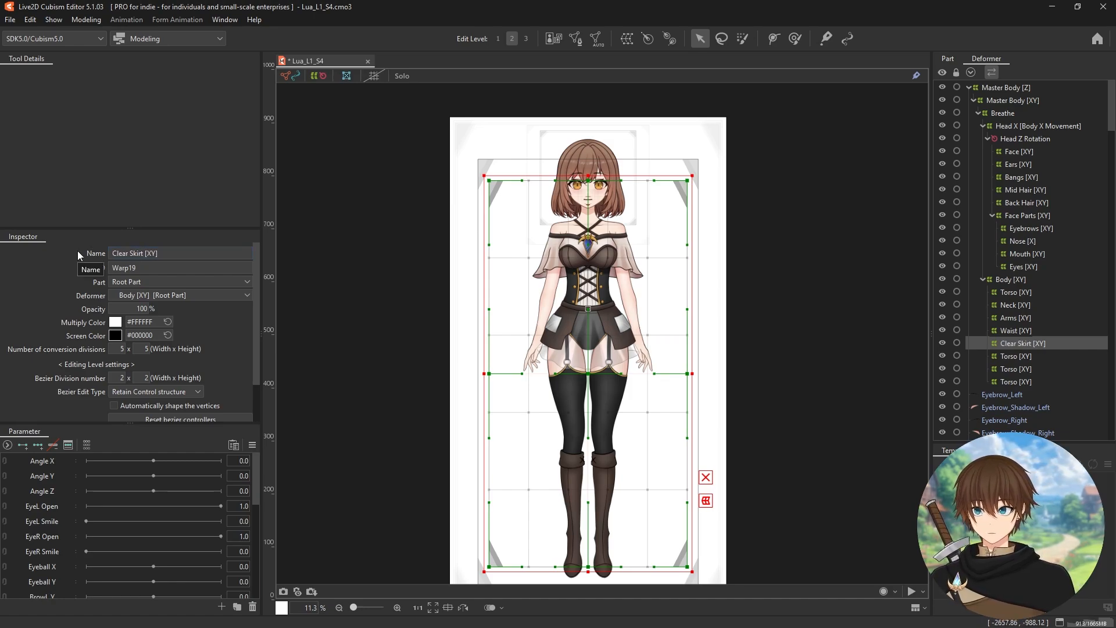
Step: Rename the sixth deformer under Body [XY] as Armor Skirt [XY]
left_click(1018, 355)
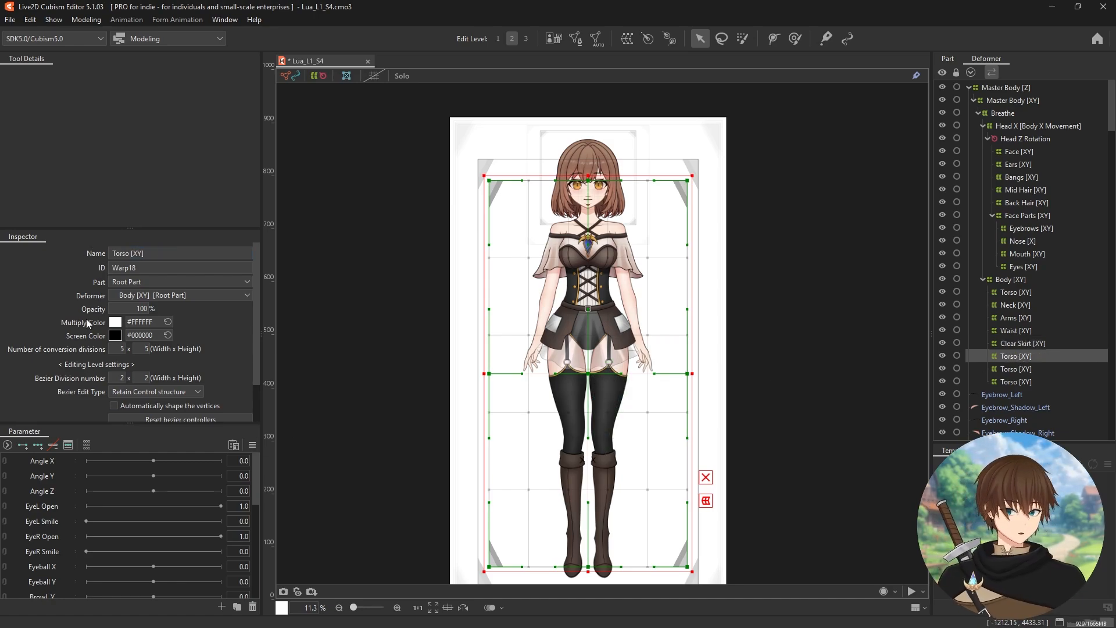
double_click(120, 254)
type("Arm")
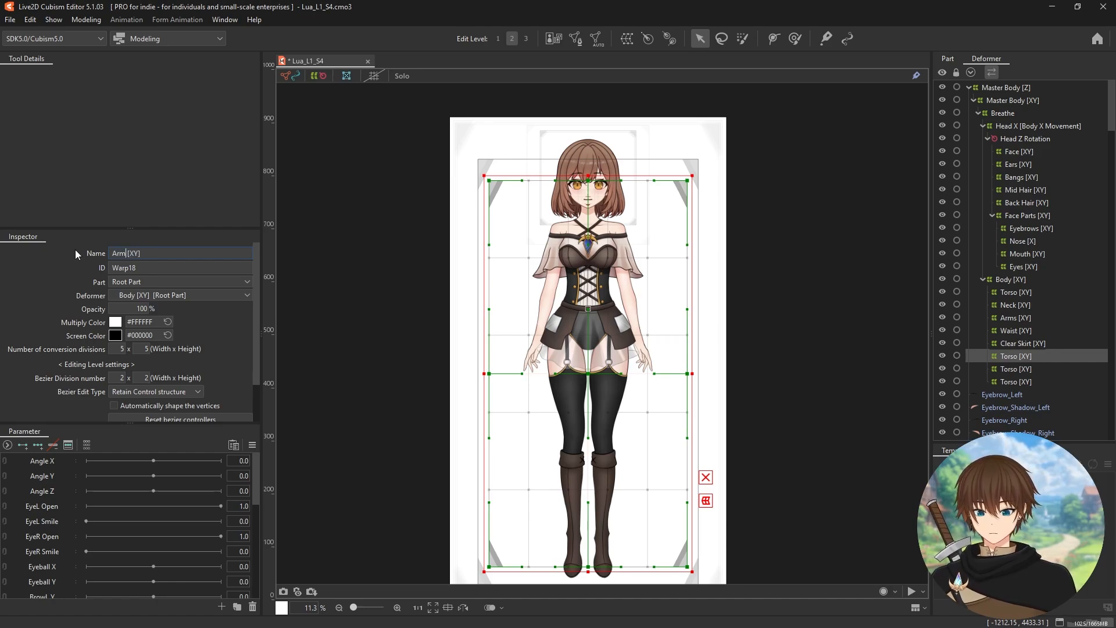
type("or Skirt")
key("Return")
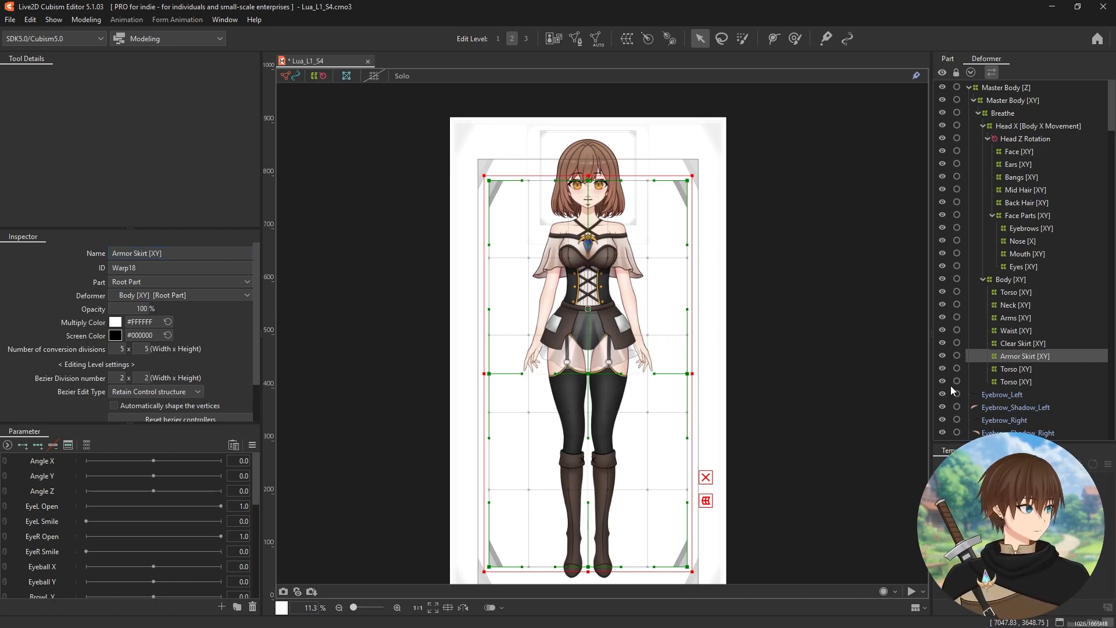
Step: Rename the seventh deformer under Body [XY] as Hips [XY]
left_click(1016, 368)
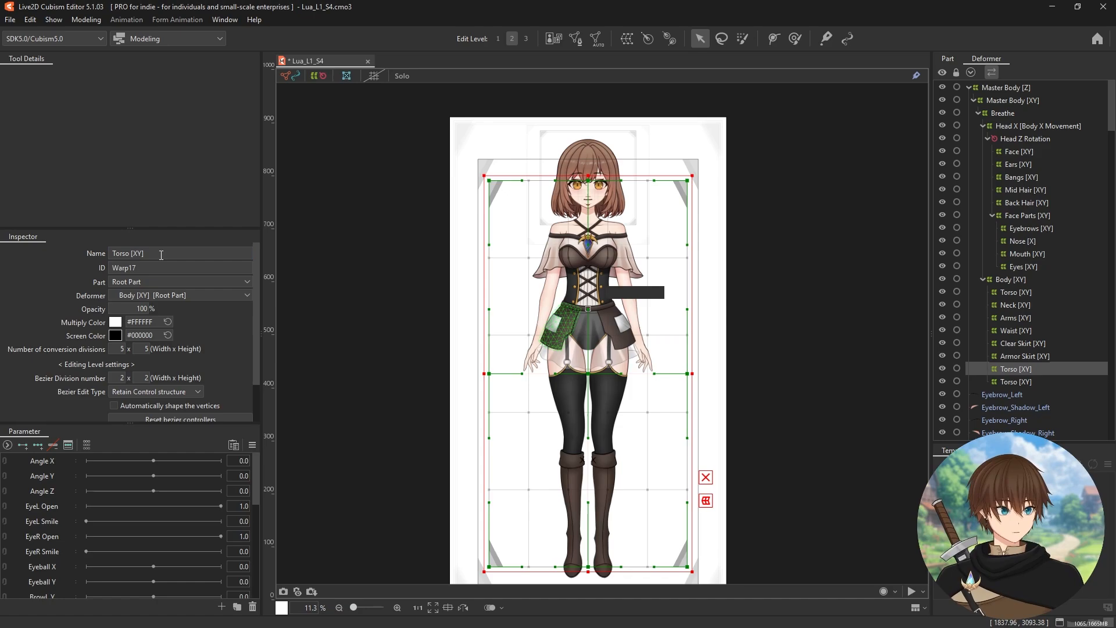
triple_click(119, 253)
left_click(132, 254)
double_click(129, 254)
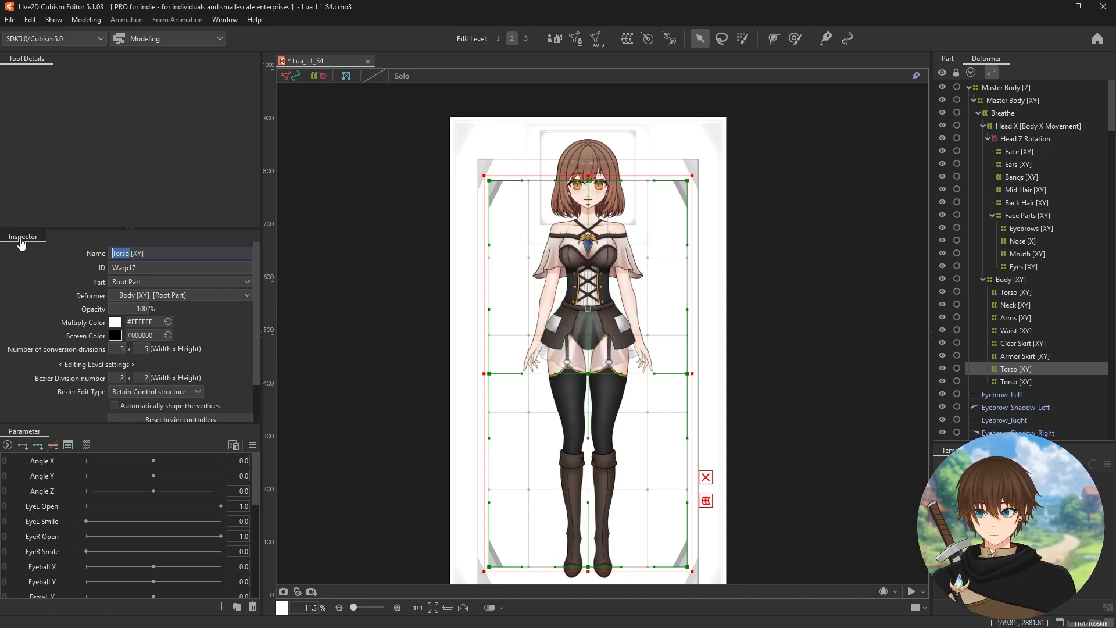
type("Hips")
key("Return")
Step: Rename the last Torso [XY] deformer under Body [XY] as Legs [XY]
left_click(1016, 382)
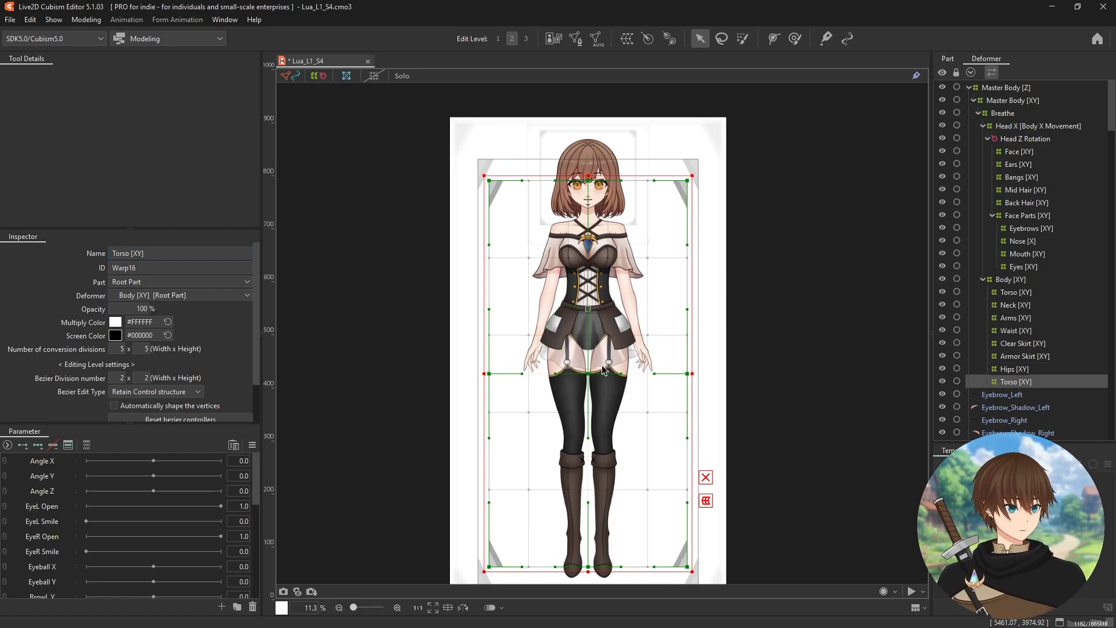
left_click_drag(130, 254, 95, 247)
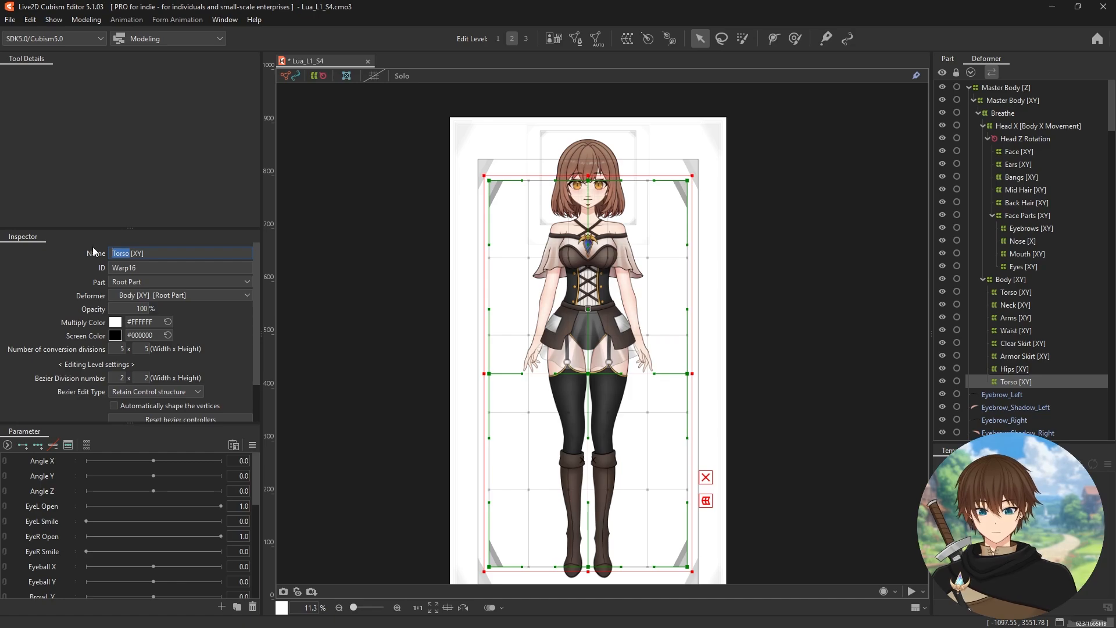
type("Legs")
key("Return")
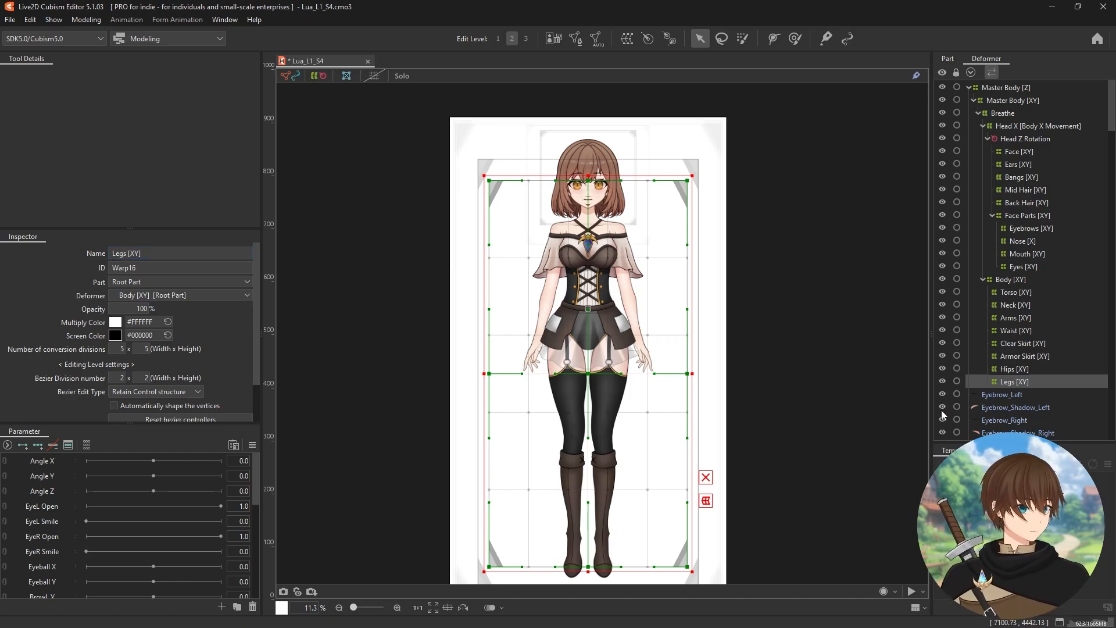
Step: Resize the Legs [XY] deformer and move it down so it encloses the legs from the waist to the feet
scroll(697, 429, "down", 2)
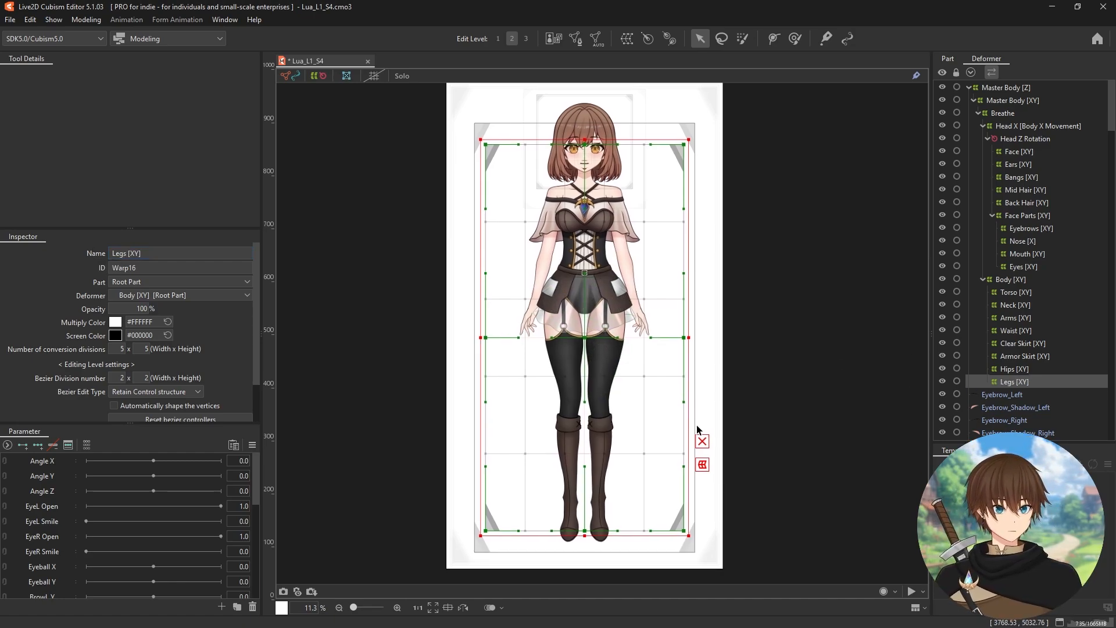
left_click_drag(690, 535, 670, 473)
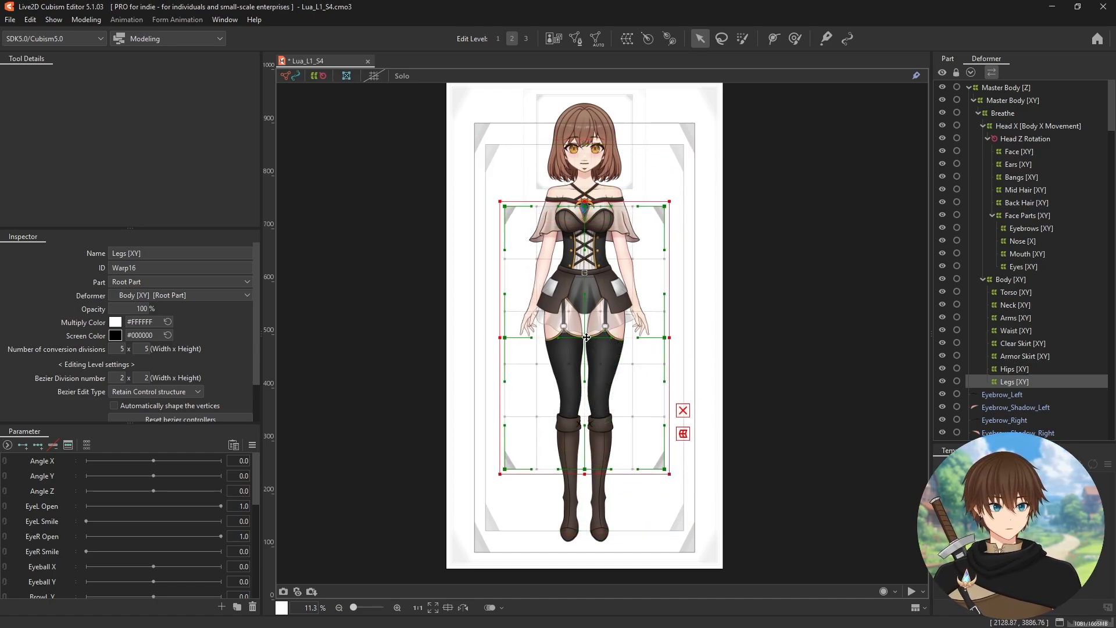
left_click_drag(584, 339, 585, 417)
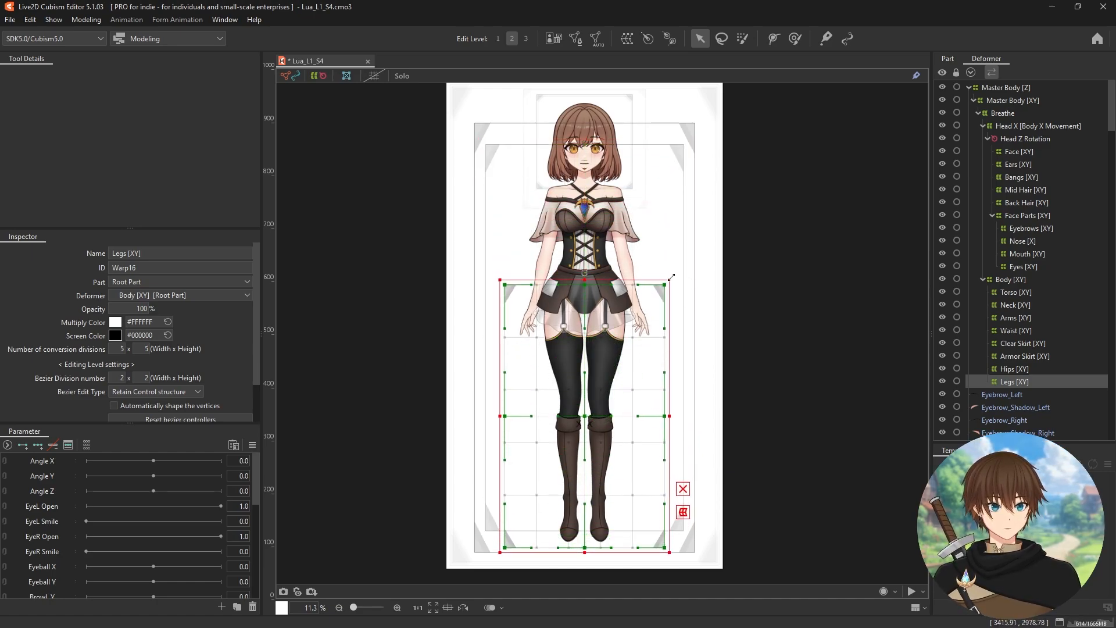
left_click_drag(671, 277, 683, 265)
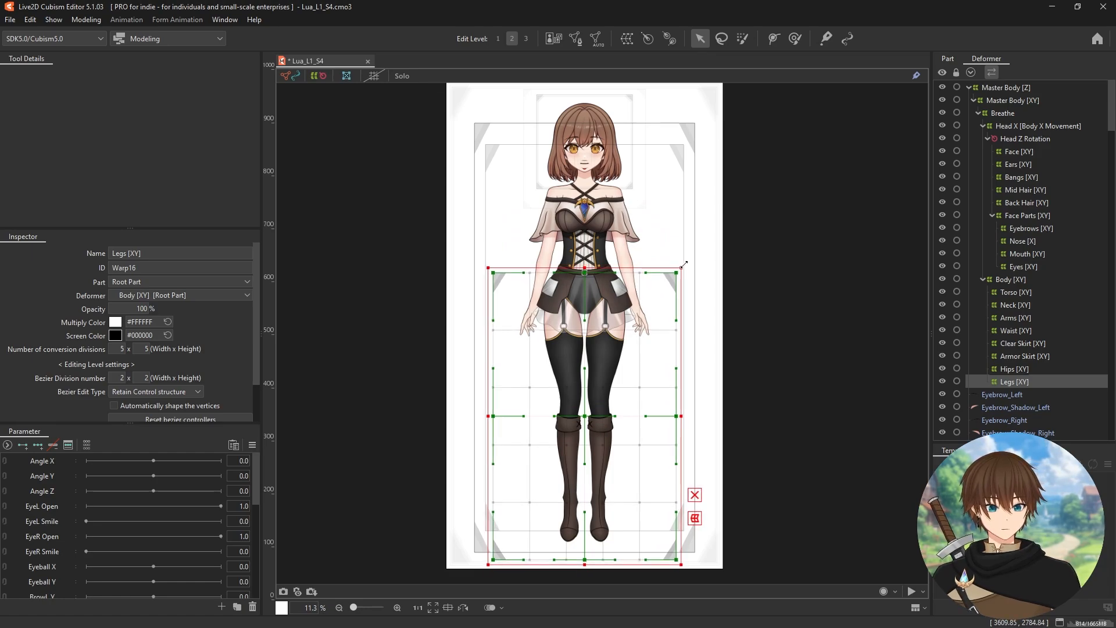
left_click_drag(585, 416, 595, 407)
left_click_drag(686, 270, 683, 255)
Step: Shrink the Hips [XY] deformer and position it around the hip area
left_click(1011, 369)
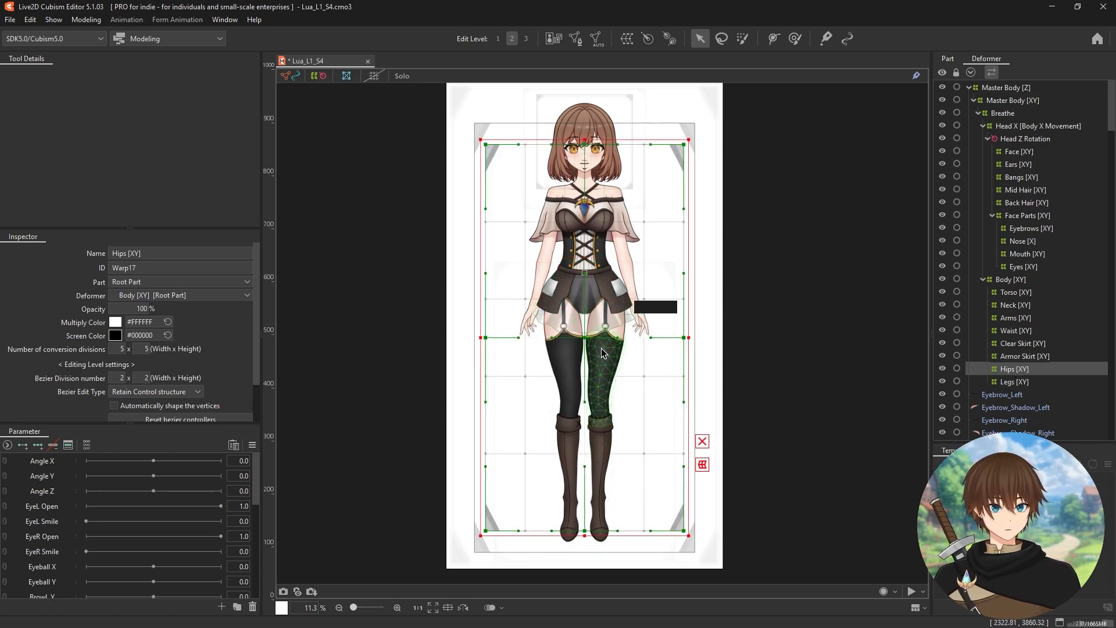
left_click_drag(690, 539, 674, 424)
mouse_move(583, 335)
left_mouse_down()
mouse_move(591, 300)
mouse_move(603, 331)
left_mouse_up()
Step: Shrink the Armor Skirt [XY] deformer and position it around the armor skirt
left_click(1020, 357)
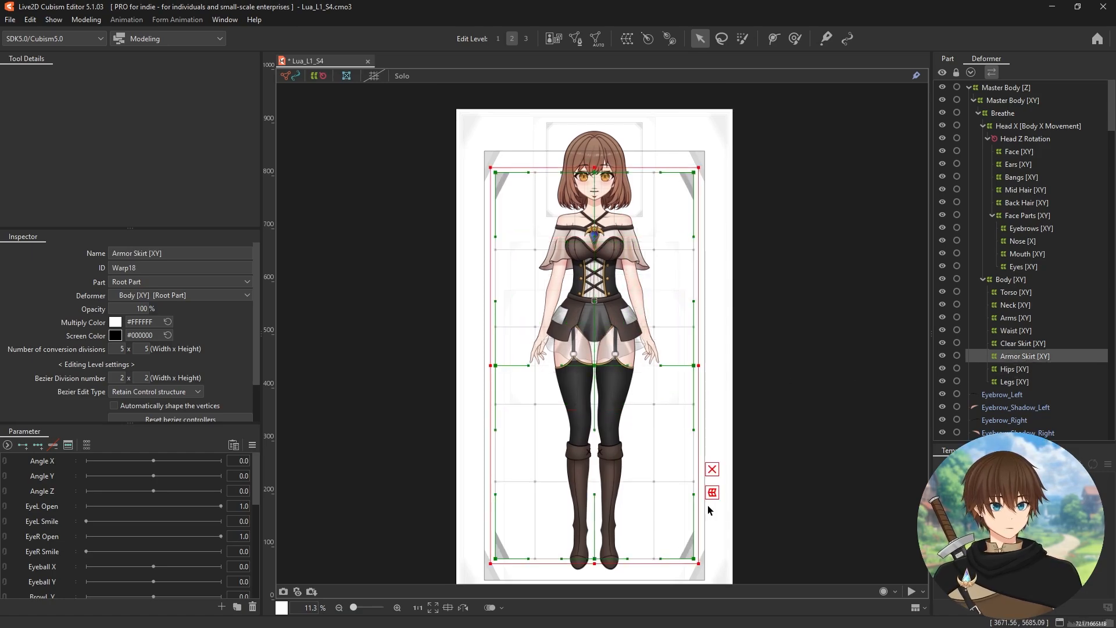
left_click_drag(695, 566, 668, 398)
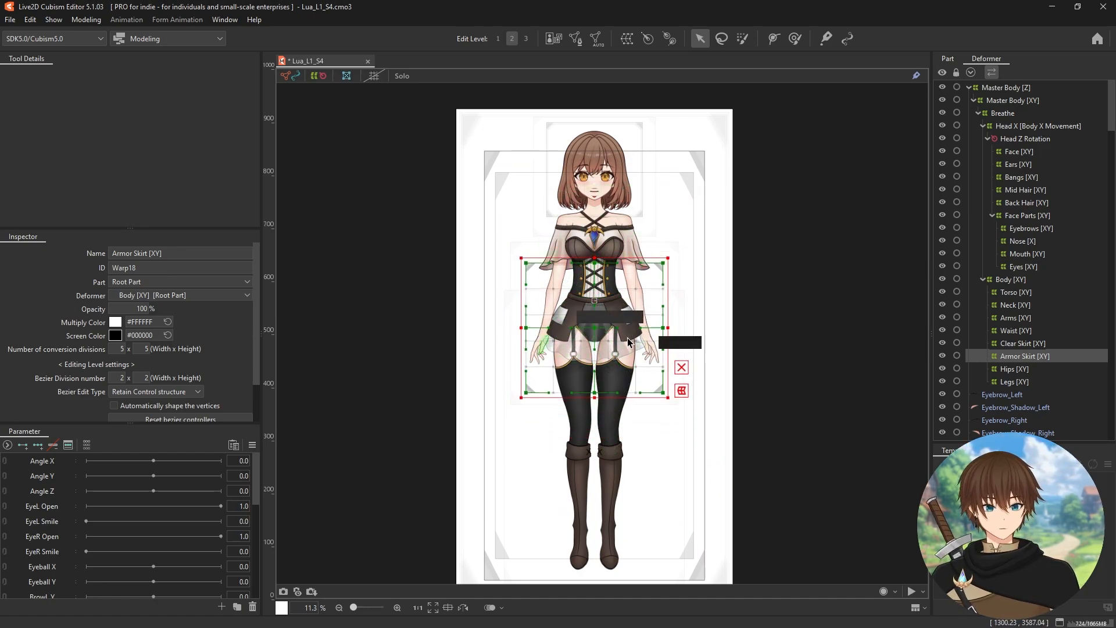
left_click_drag(591, 332, 585, 358)
Step: Shrink the Clear Skirt [XY] deformer and move it up to surround the transparent skirt
left_click(1014, 344)
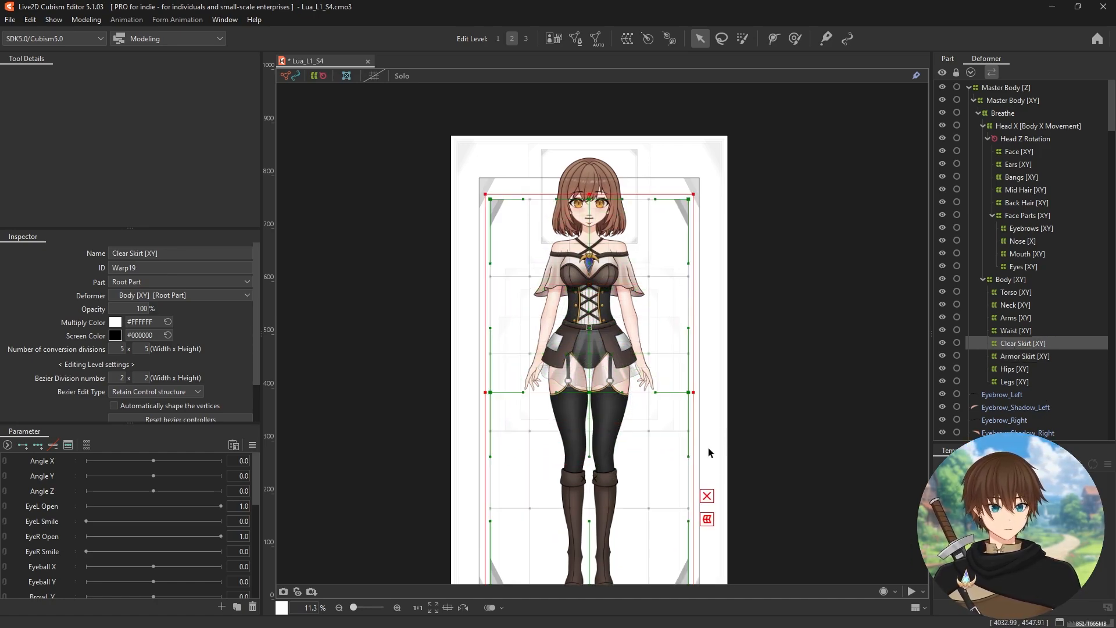
left_click_drag(693, 195, 658, 323)
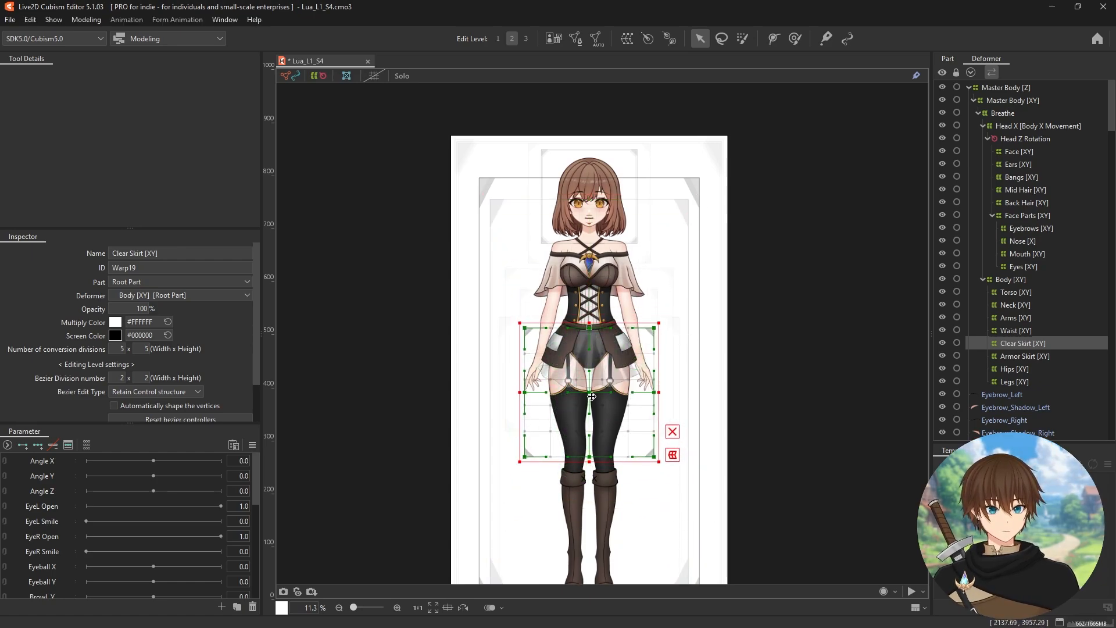
left_click_drag(591, 397, 591, 361)
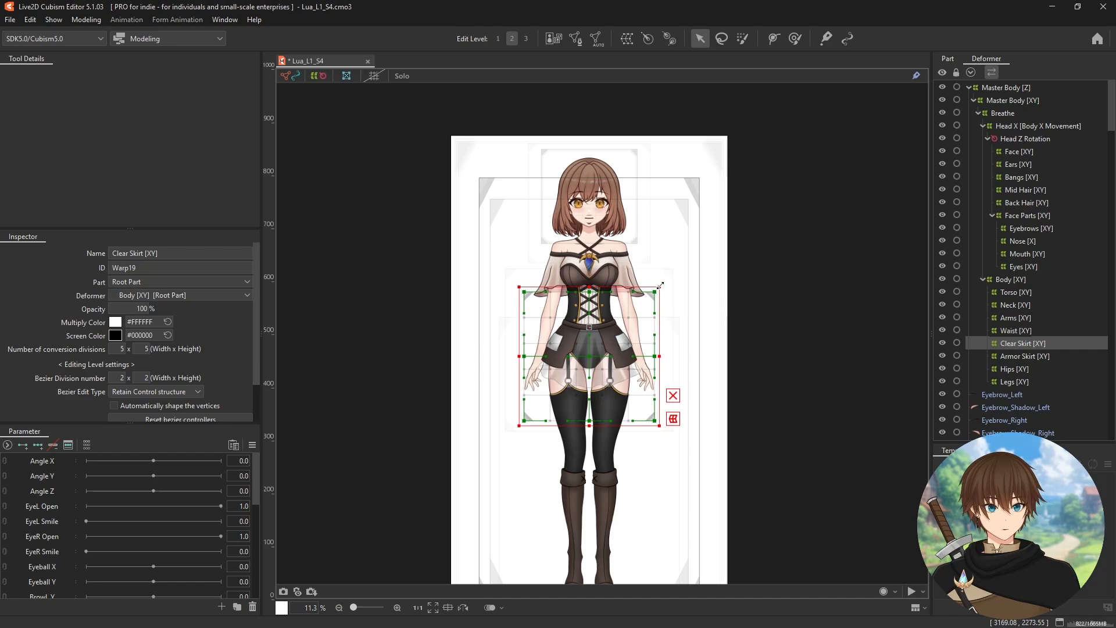
left_click_drag(660, 286, 662, 294)
Step: Shrink the Waist [XY] deformer and move it up so it is centred on the corset
left_click(1011, 330)
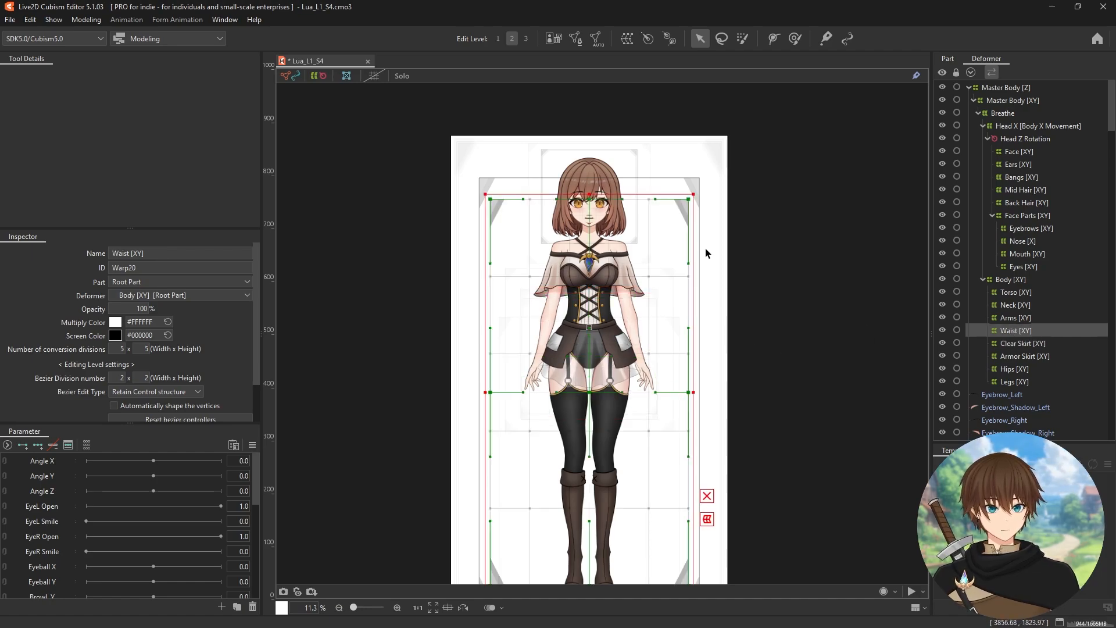
left_click_drag(698, 194, 637, 338)
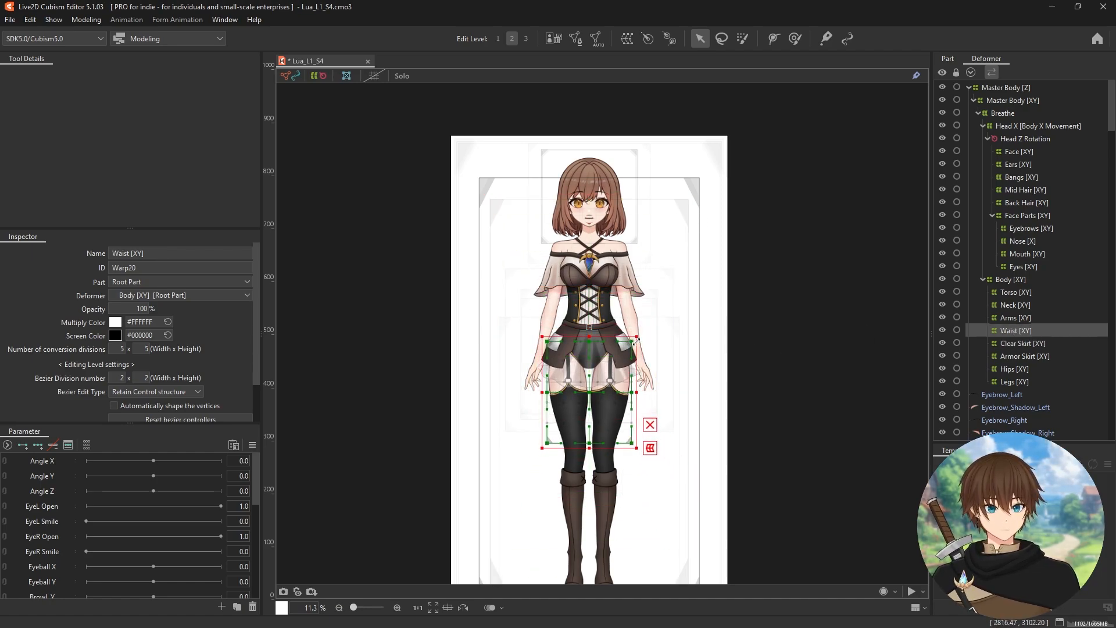
left_click_drag(600, 387, 599, 296)
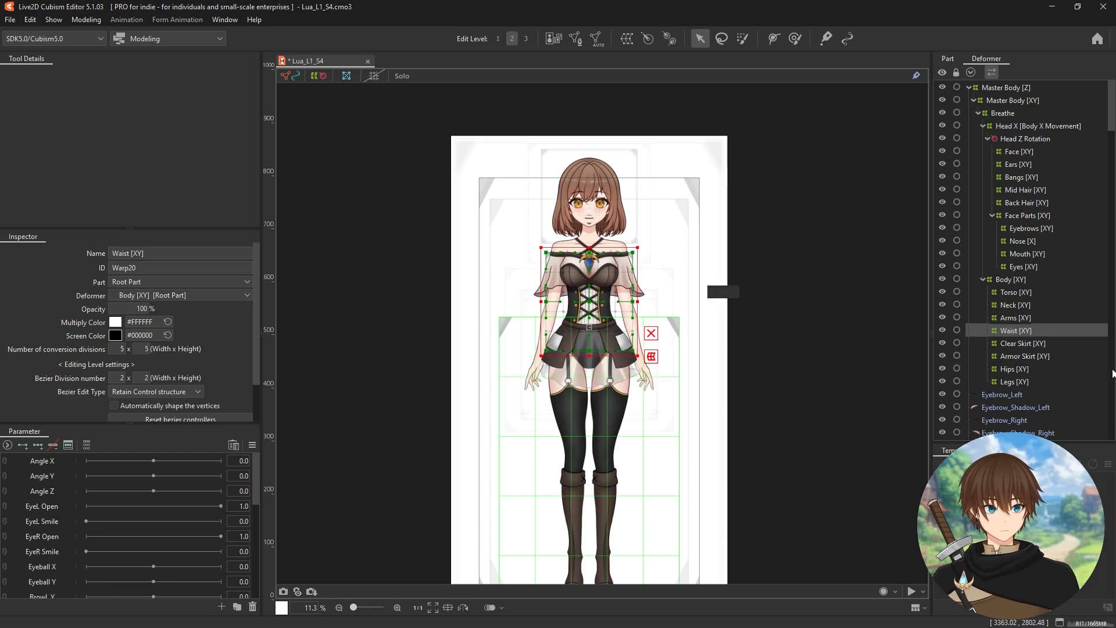
Step: Shrink the Arms [XY] deformer and move it up so it encloses both arms
left_click(1011, 317)
left_click_drag(696, 192, 679, 289)
left_click_drag(607, 398, 607, 324)
Step: Shrink the Neck [XY] deformer to a small box and move it up around the neck
left_click(1014, 305)
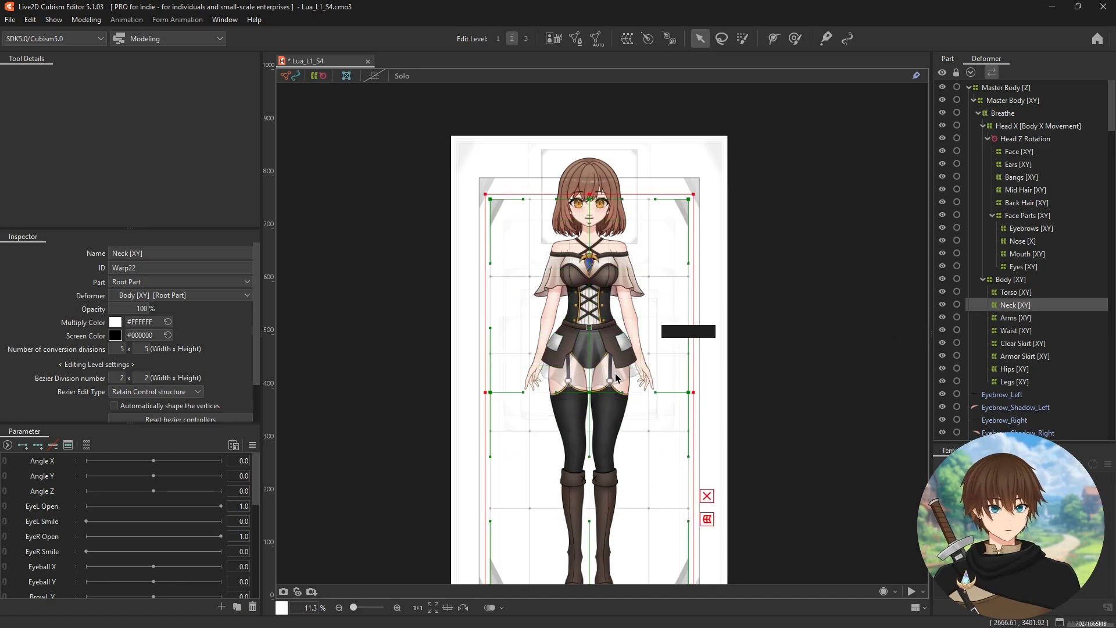
left_click_drag(695, 191, 635, 342)
left_click_drag(590, 371, 589, 206)
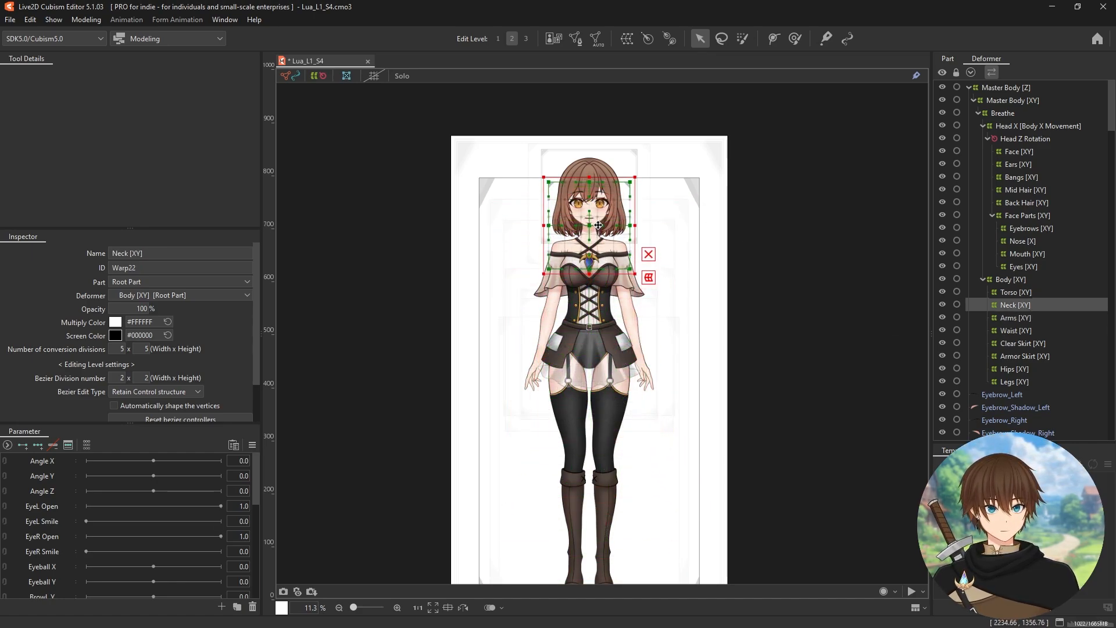
left_click_drag(639, 176, 632, 178)
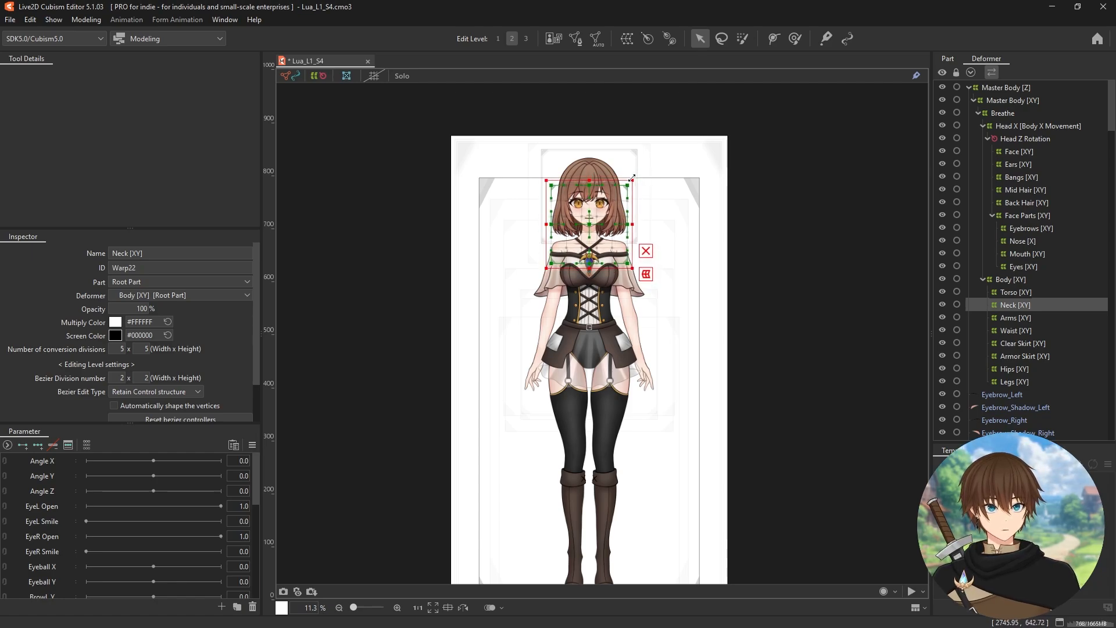
Step: Shrink the Torso [XY] deformer to fit around the upper body, and select the Master Body [XY] deformer
left_click(1025, 294)
left_click_drag(694, 195, 660, 208)
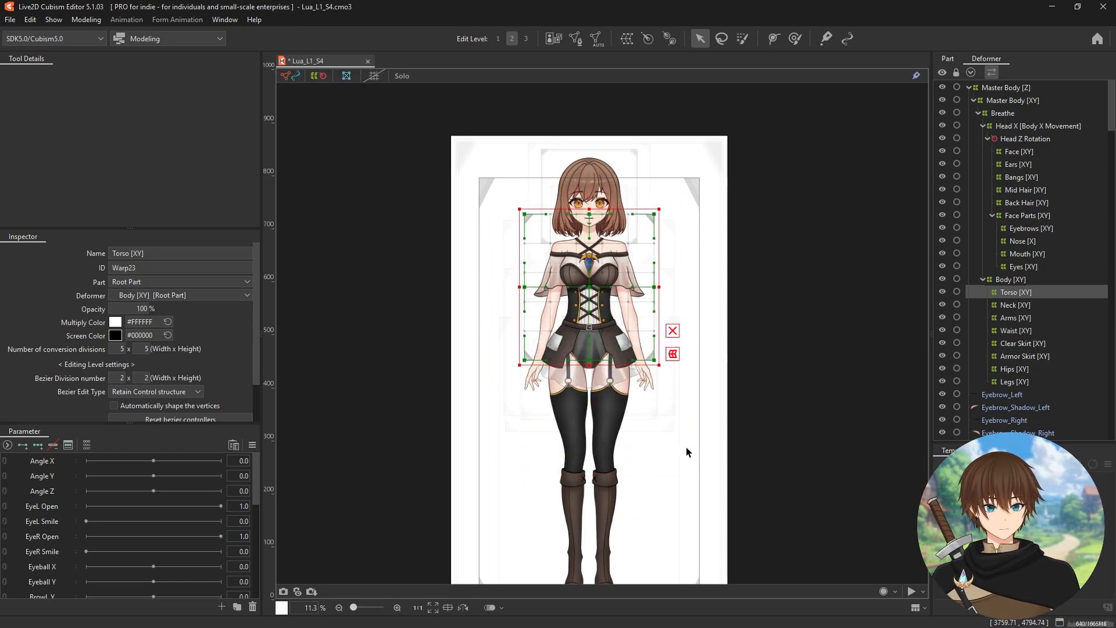
left_click(1021, 101)
Step: Switch to the browser and review the beginning of the example deformer hierarchy in the lesson
key("alt+Tab")
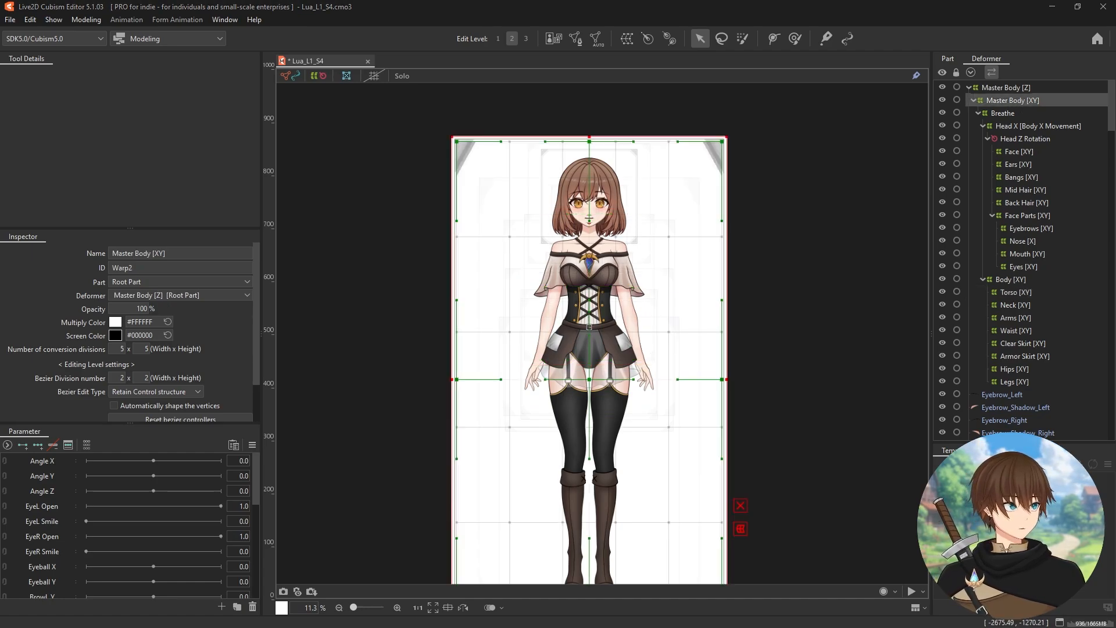
scroll(586, 418, "up", 4)
scroll(586, 418, "up", 4)
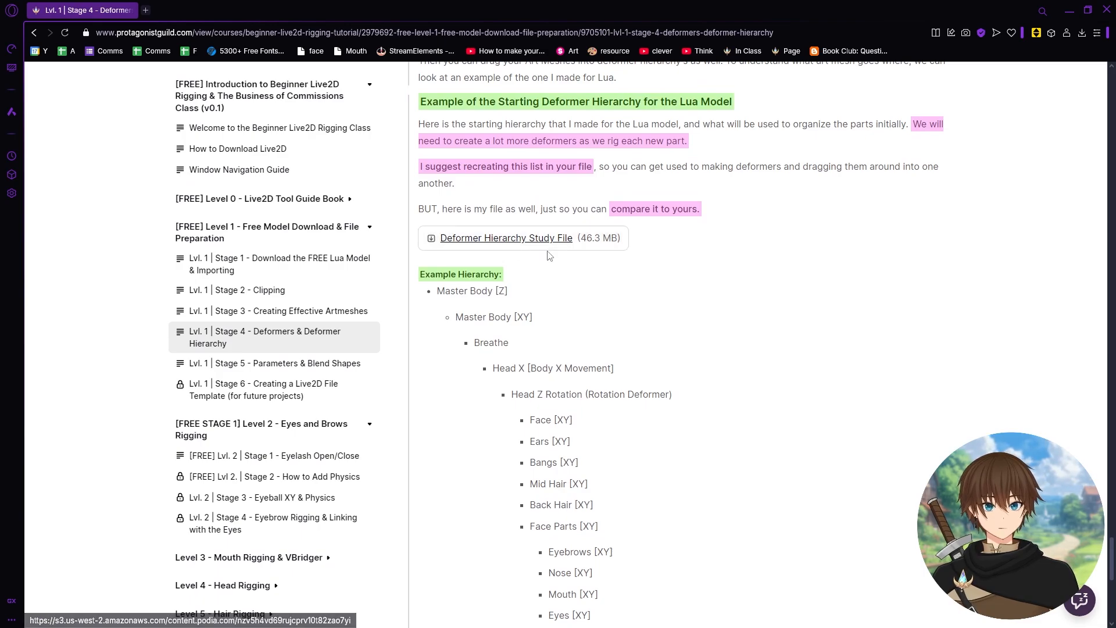
Step: Switch back to Live2D Cubism Editor and place the Eyebrow_Left and Eyebrow_Right meshes inside the Eyebrows [XY] deformer
key("alt+Tab")
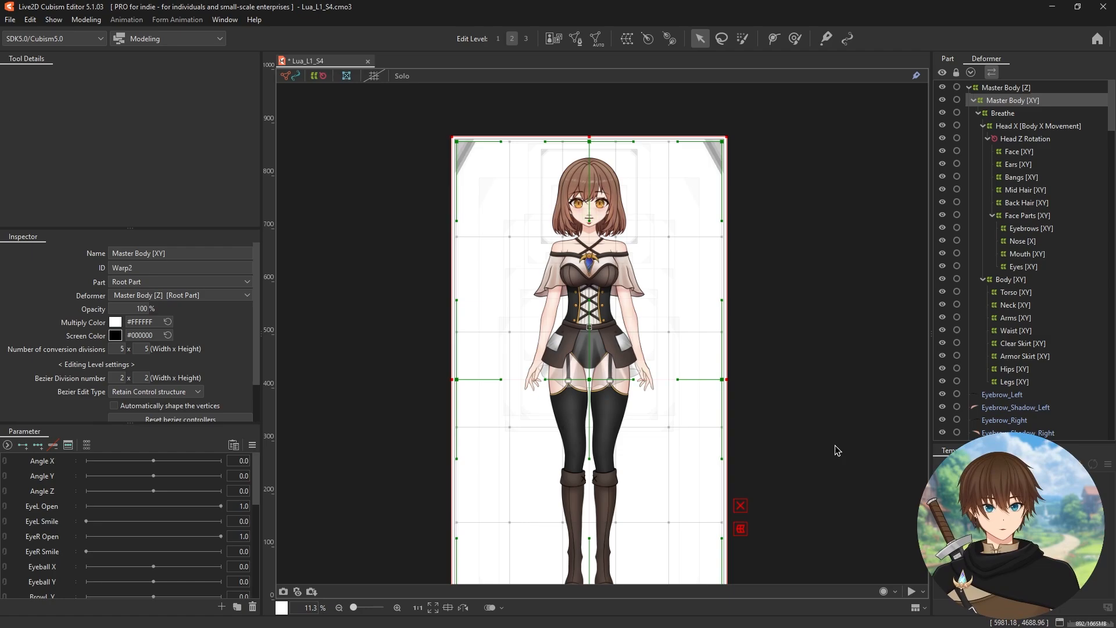
left_click(778, 446)
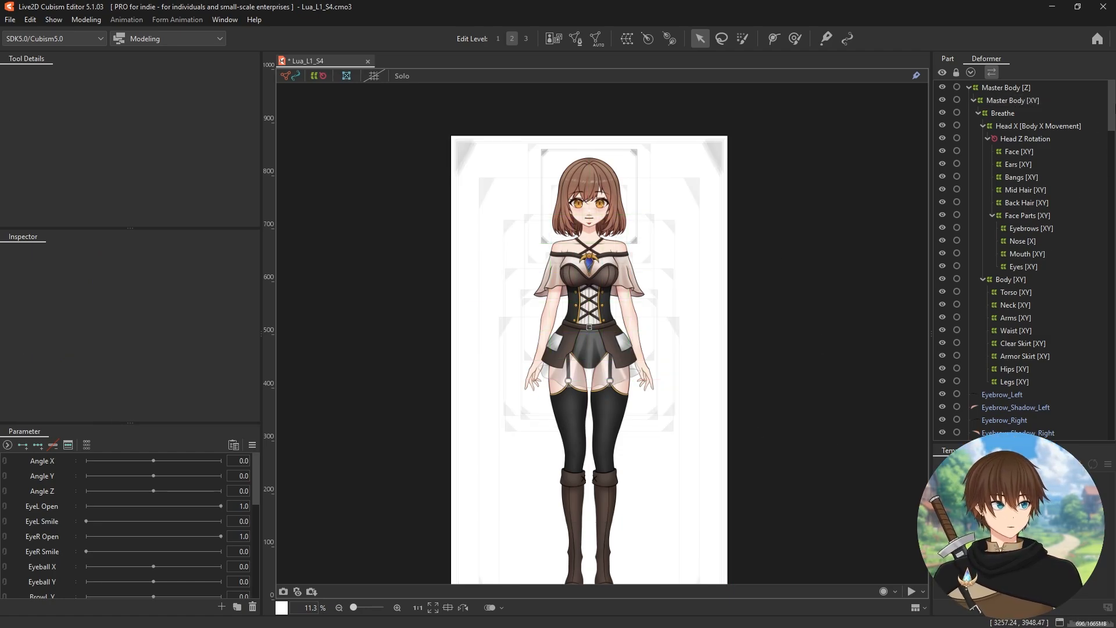
scroll(1033, 156, "down", 6)
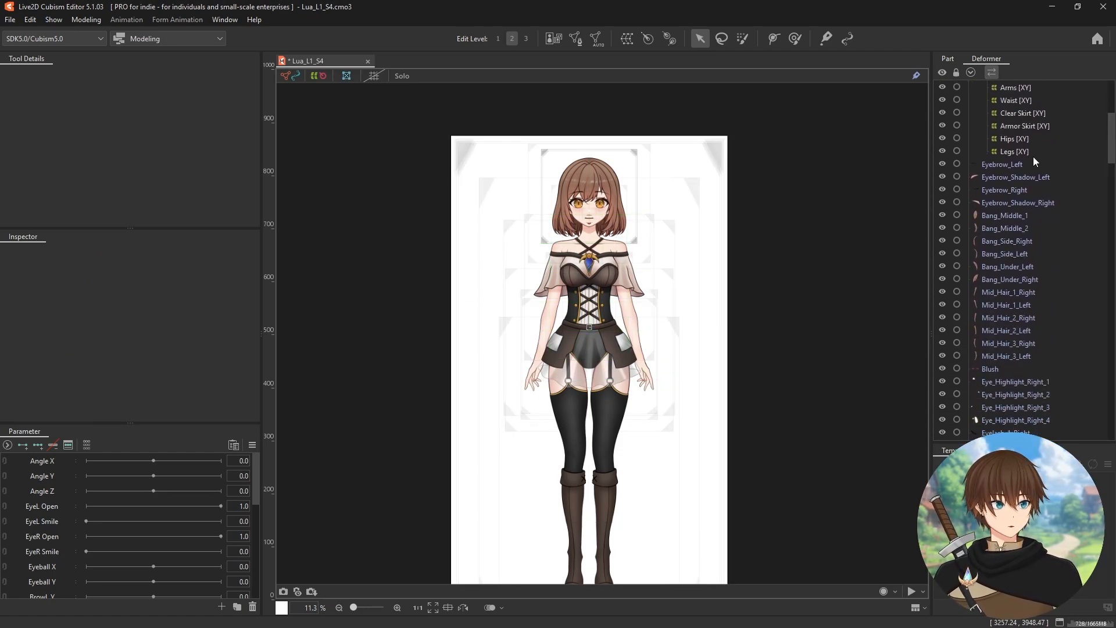
left_click(1017, 163)
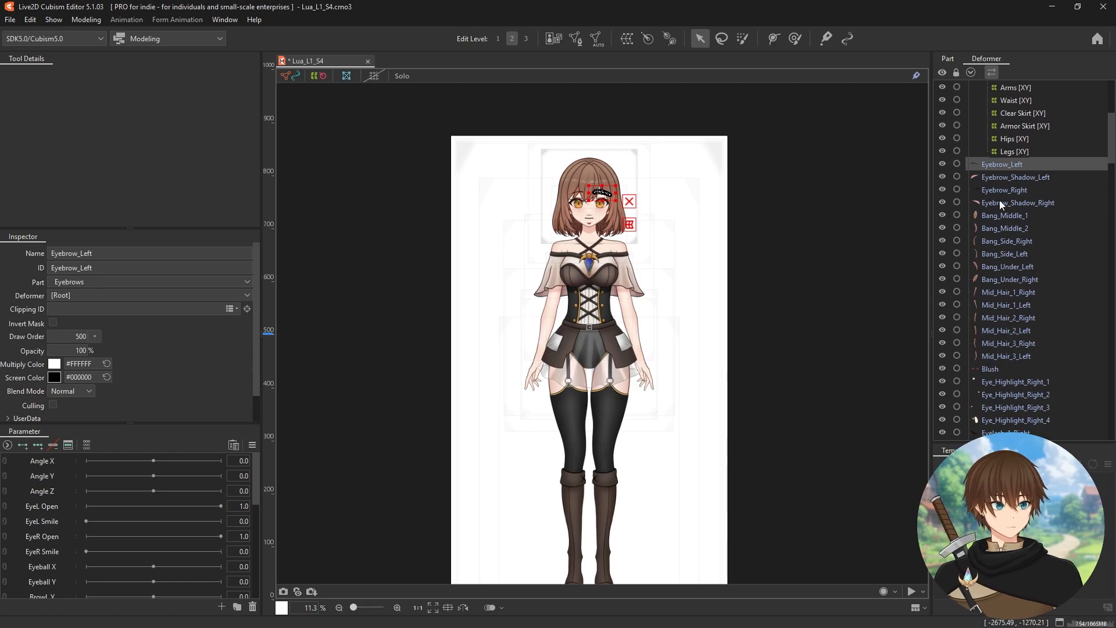
scroll(679, 216, "up", 4)
left_click_drag(430, 200, 559, 302)
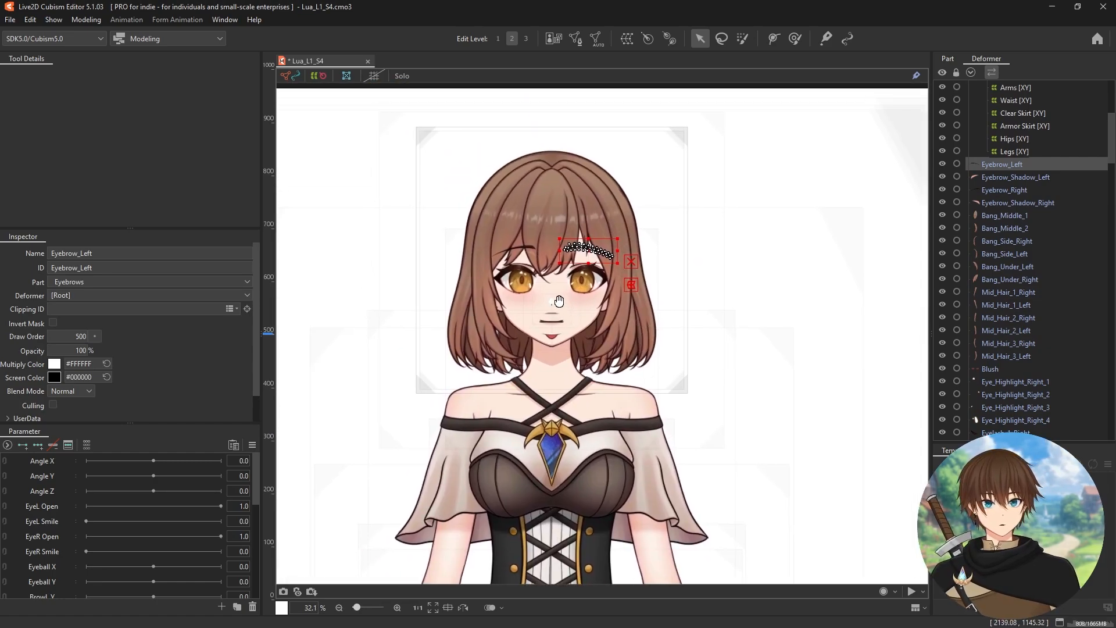
scroll(1026, 177, "up", 3)
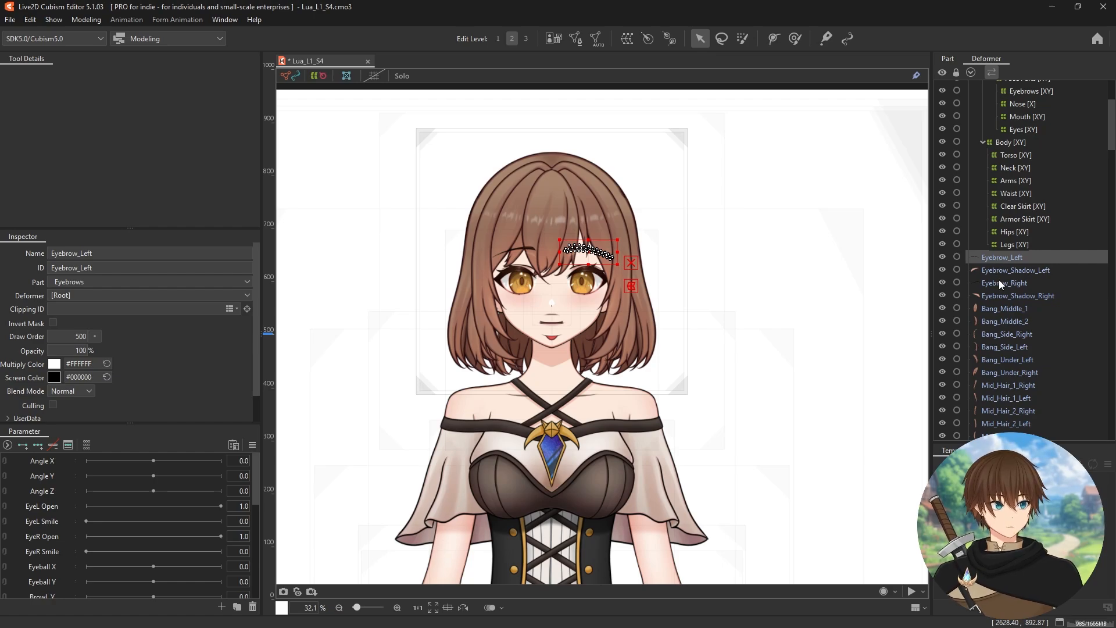
left_click(998, 280, "ctrl")
scroll(1009, 267, "up", 2)
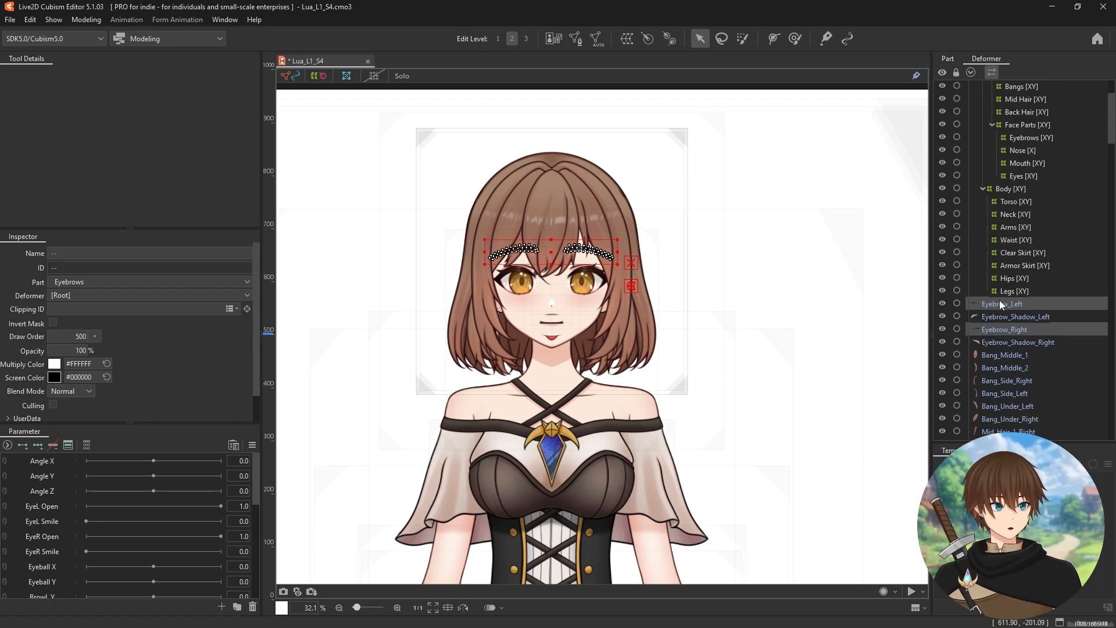
left_click_drag(999, 303, 1025, 137)
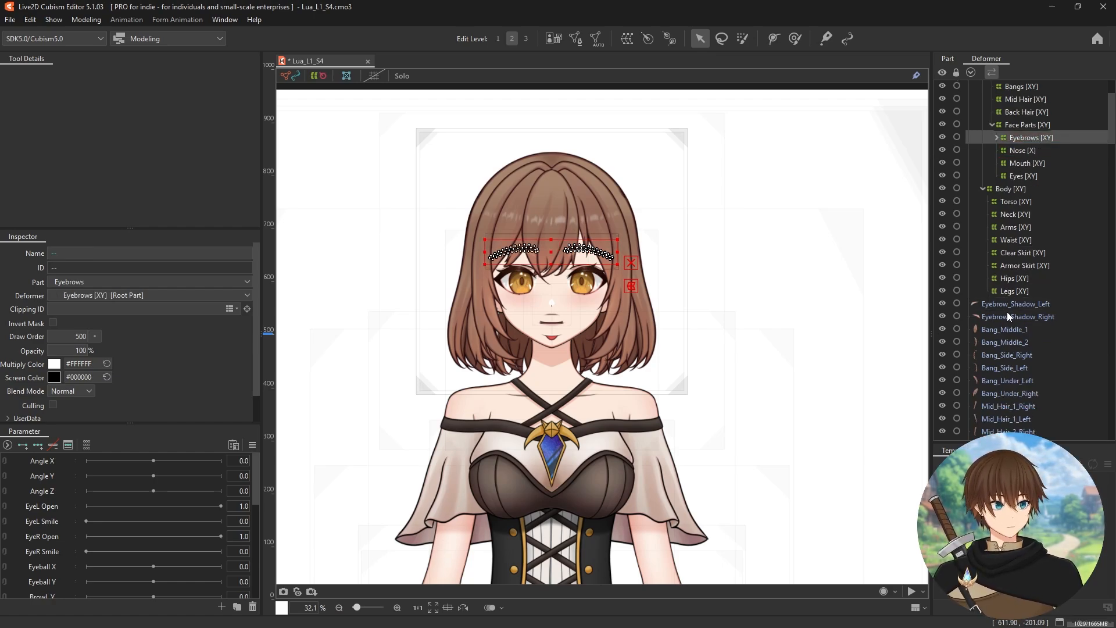
Step: Place the Eyebrow_Shadow_Left and Eyebrow_Shadow_Right meshes inside the Eyes [XY] deformer
left_click(1009, 305)
left_click(1005, 316, "ctrl")
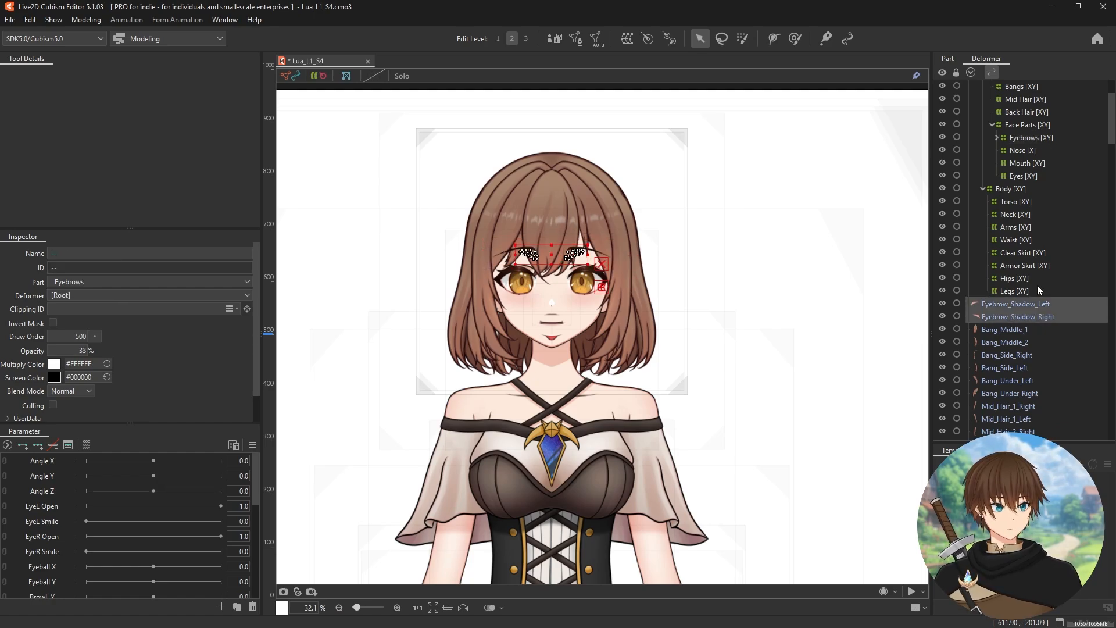
left_click_drag(991, 303, 1023, 177)
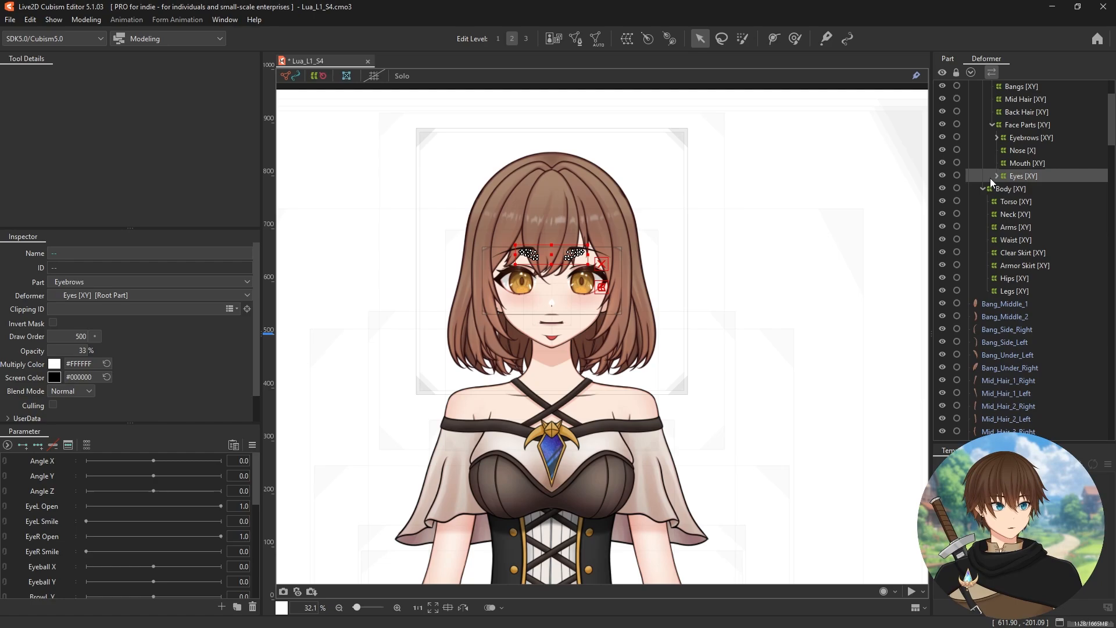
Step: Place all bang meshes, from Bang_Middle_1 through Bang_Under_Right, inside the Bangs [XY] deformer
left_click(1000, 303)
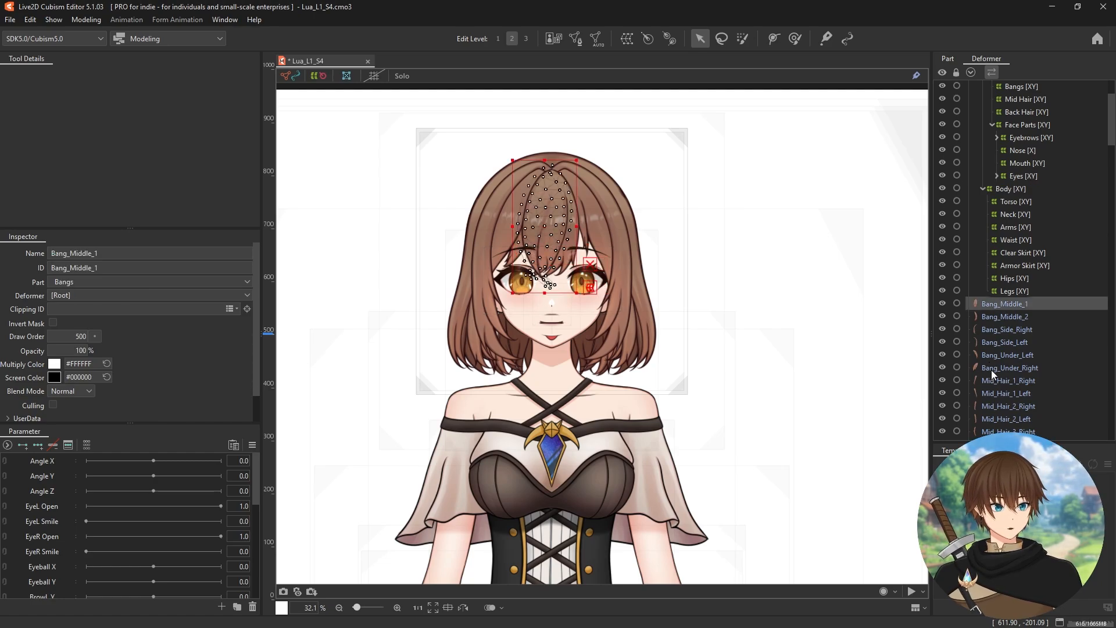
left_click(991, 369, "shift")
left_click_drag(988, 301, 1027, 86)
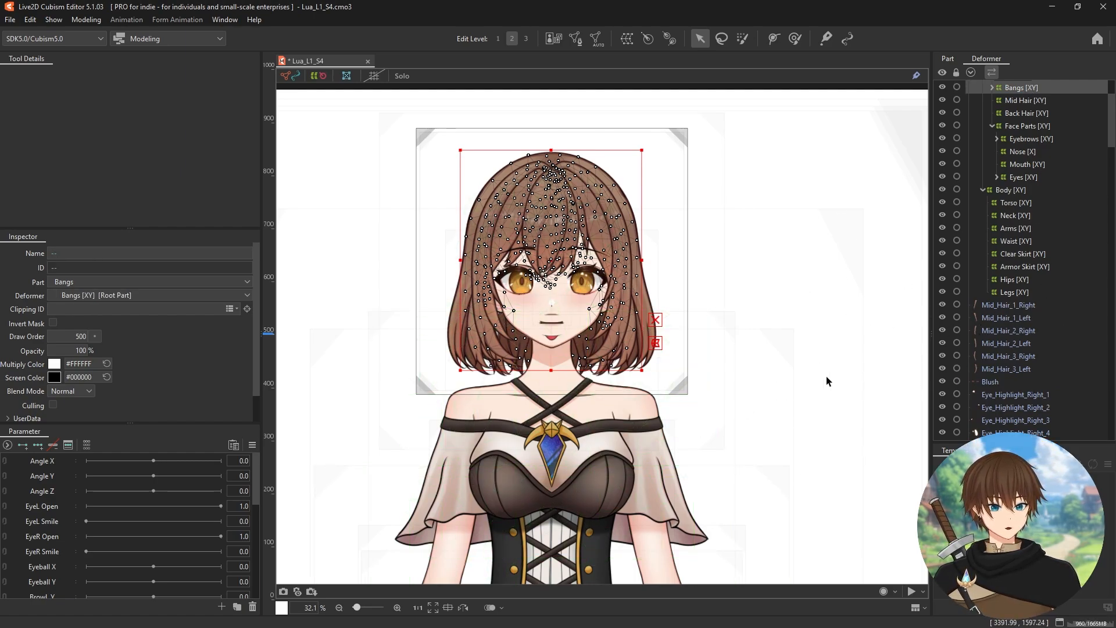
Step: Place the mid hair meshes, from Mid_Hair_1_Right through Mid_Hair_3_Left, inside the Mid Hair [XY] deformer
scroll(657, 355, "down", 2)
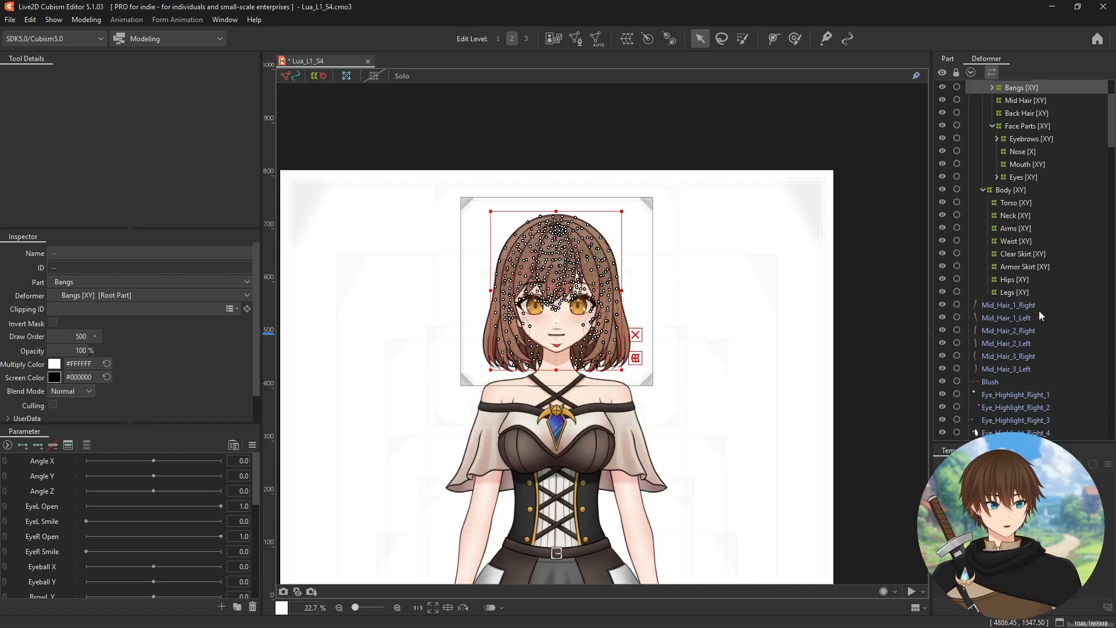
left_click(1015, 305)
left_click(1001, 364, "shift")
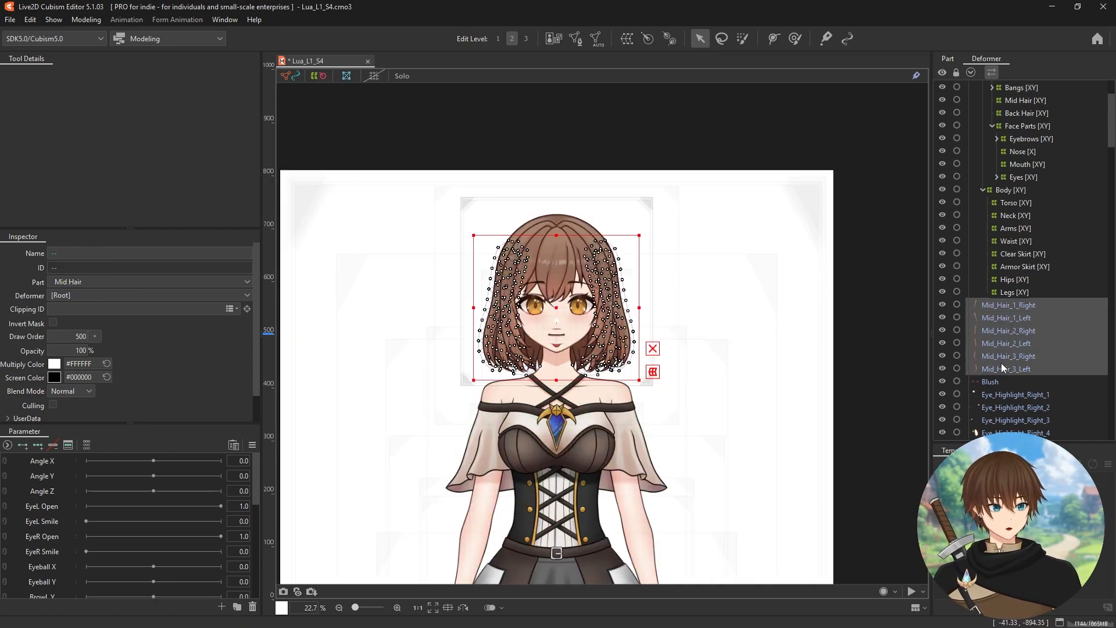
left_click_drag(999, 308, 1021, 99)
Step: Place the Blush mesh inside the Face [XY] deformer
left_click(992, 305)
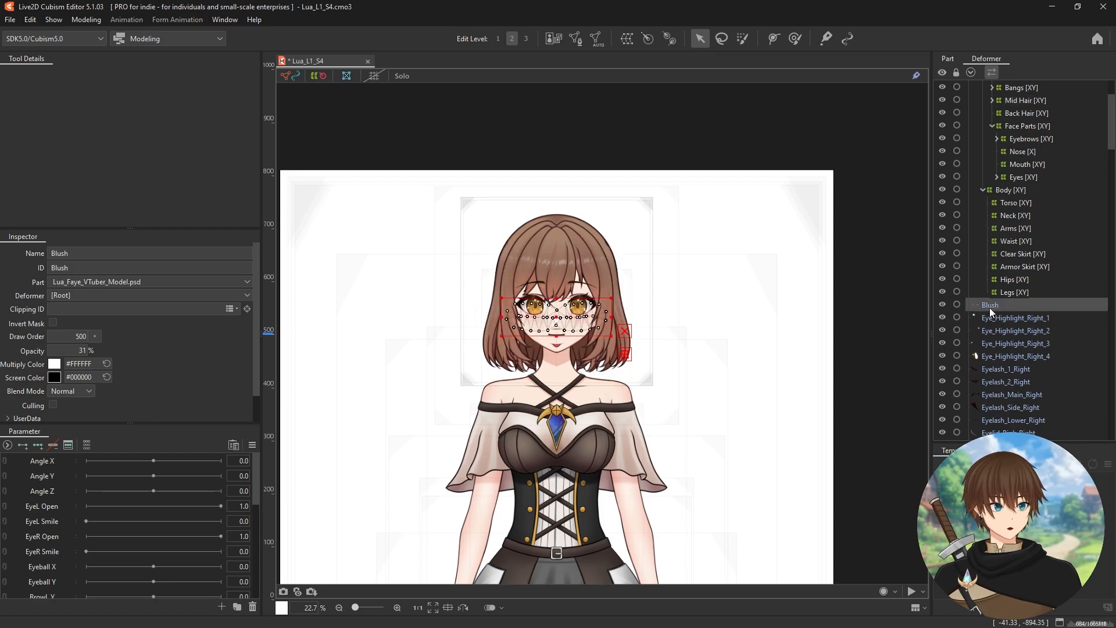
left_click_drag(989, 305, 1023, 106)
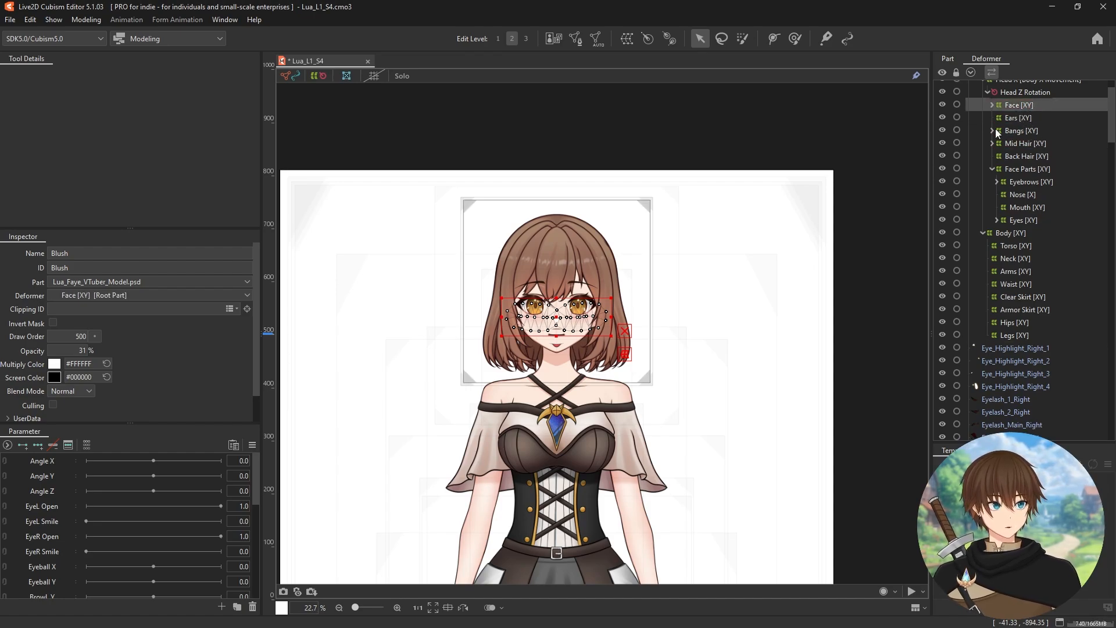
scroll(1061, 370, "down", 3)
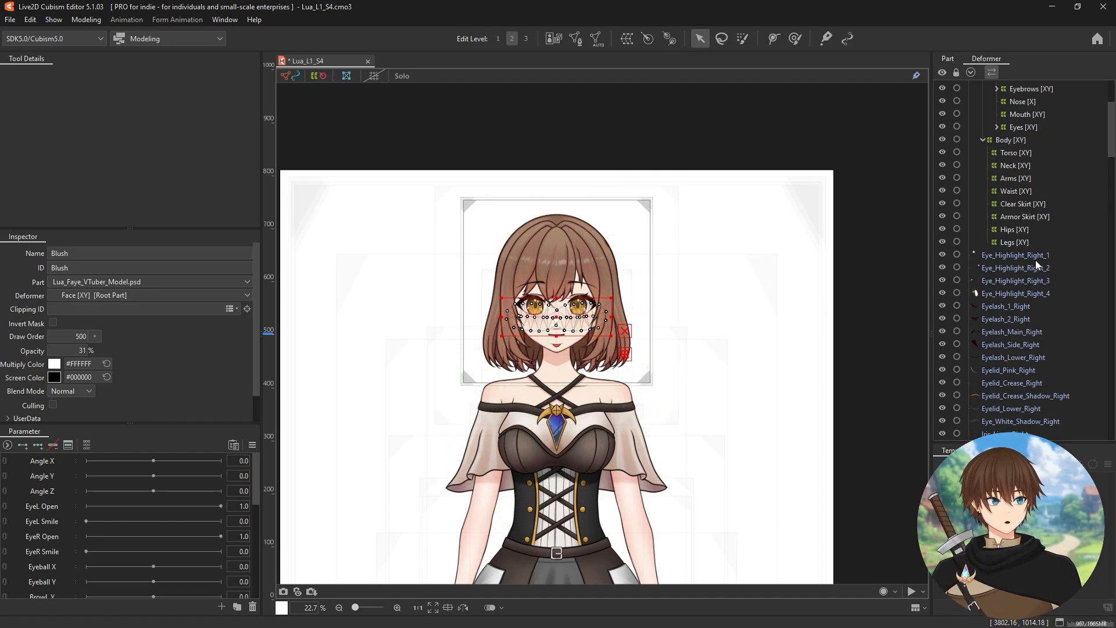
scroll(1024, 271, "up", 3)
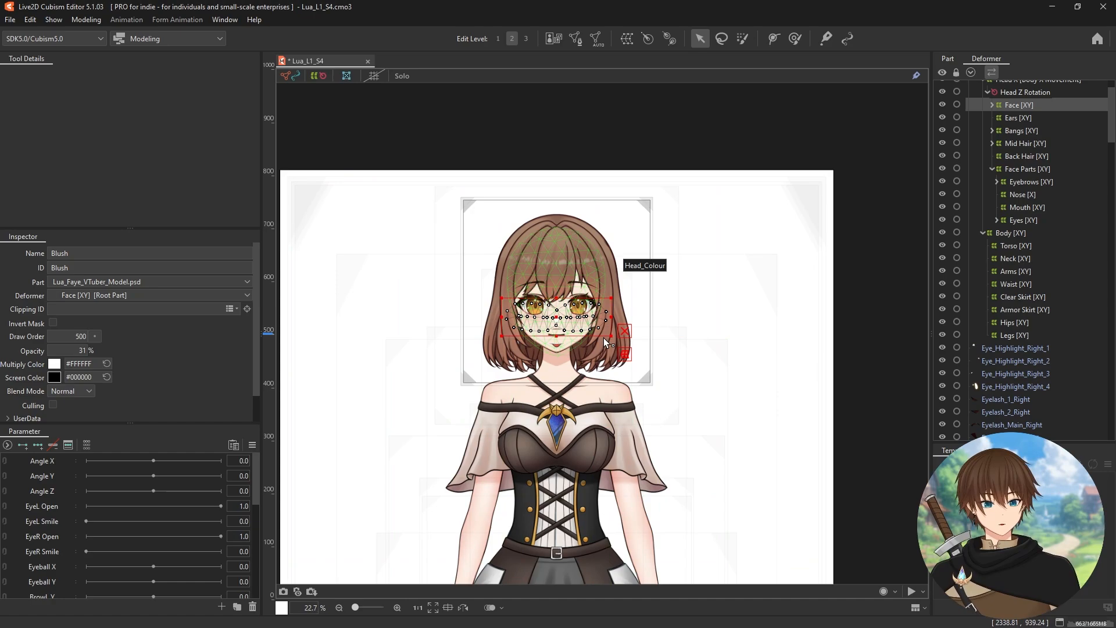
Step: Place all right and left eye meshes, from Eye_Highlight_Right_1 through Eye_white_Left, inside the Eyes [XY] deformer
scroll(1029, 352, "down", 2)
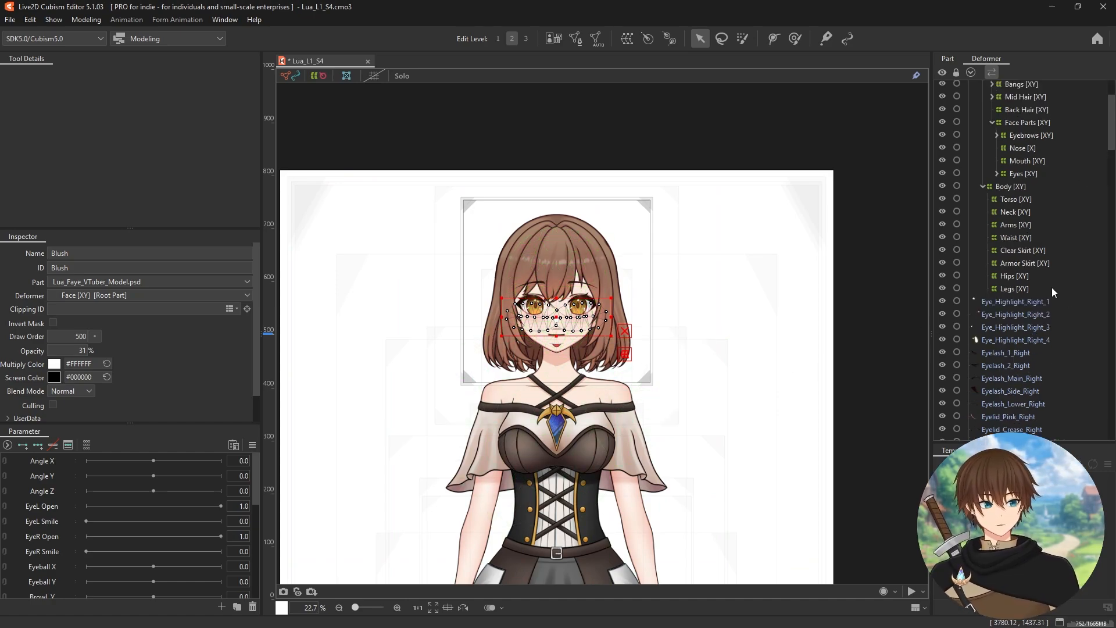
left_click(1006, 304)
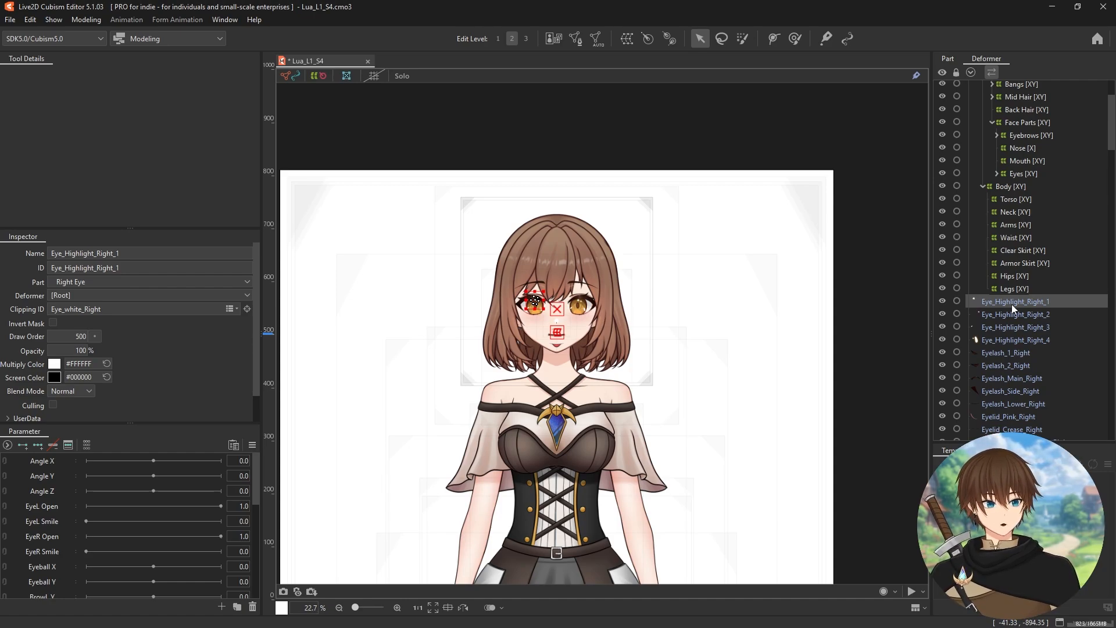
scroll(1006, 344, "down", 4)
scroll(1006, 346, "down", 5)
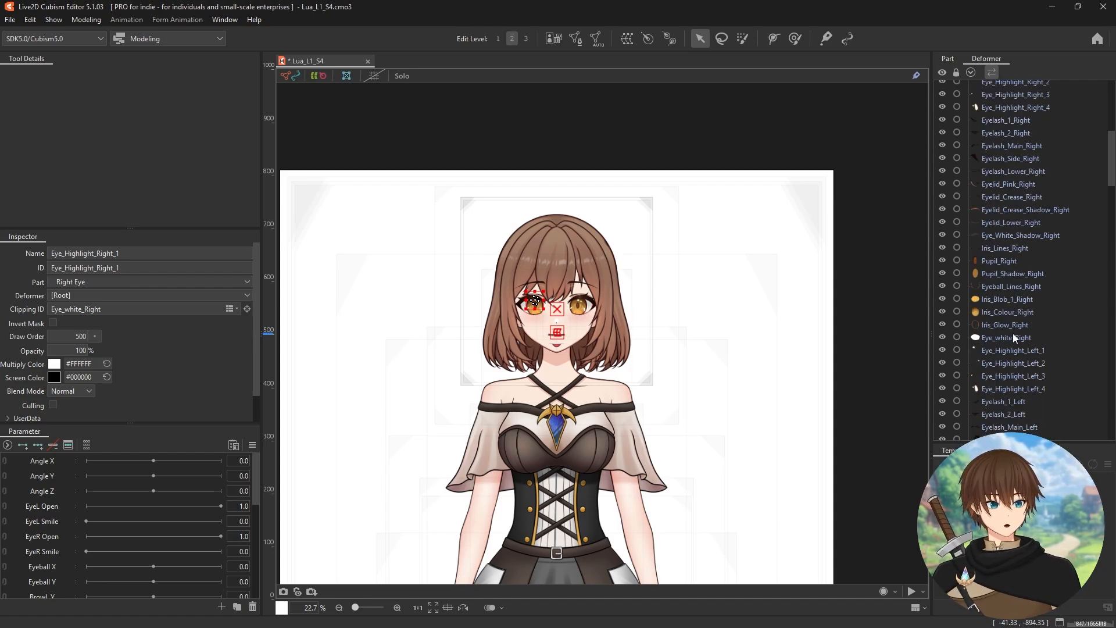
left_click(1000, 338, "shift")
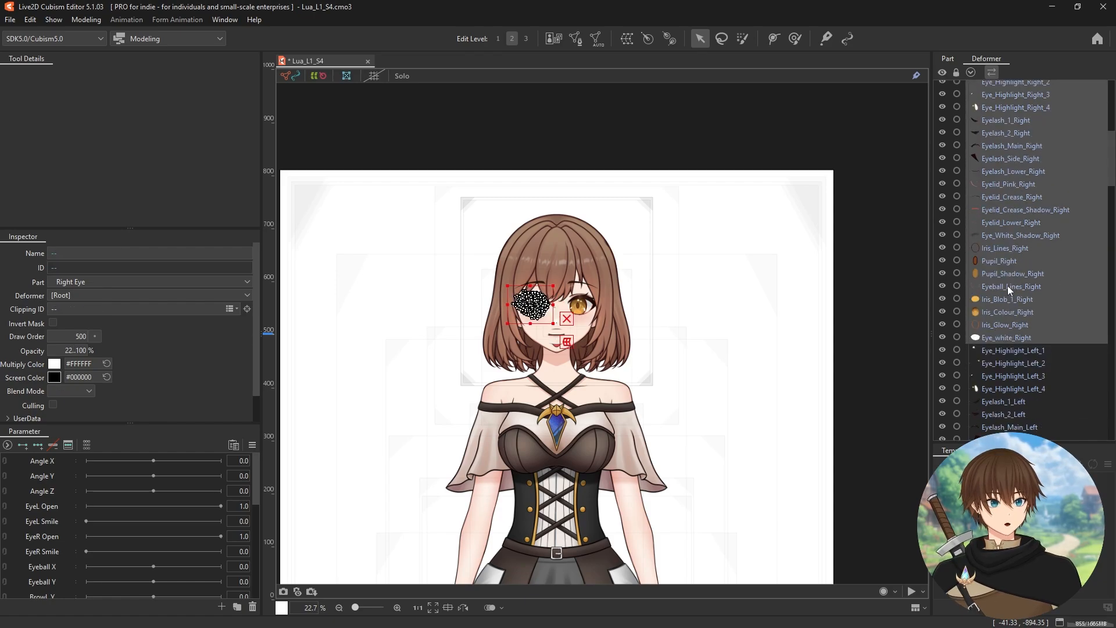
scroll(988, 311, "down", 8)
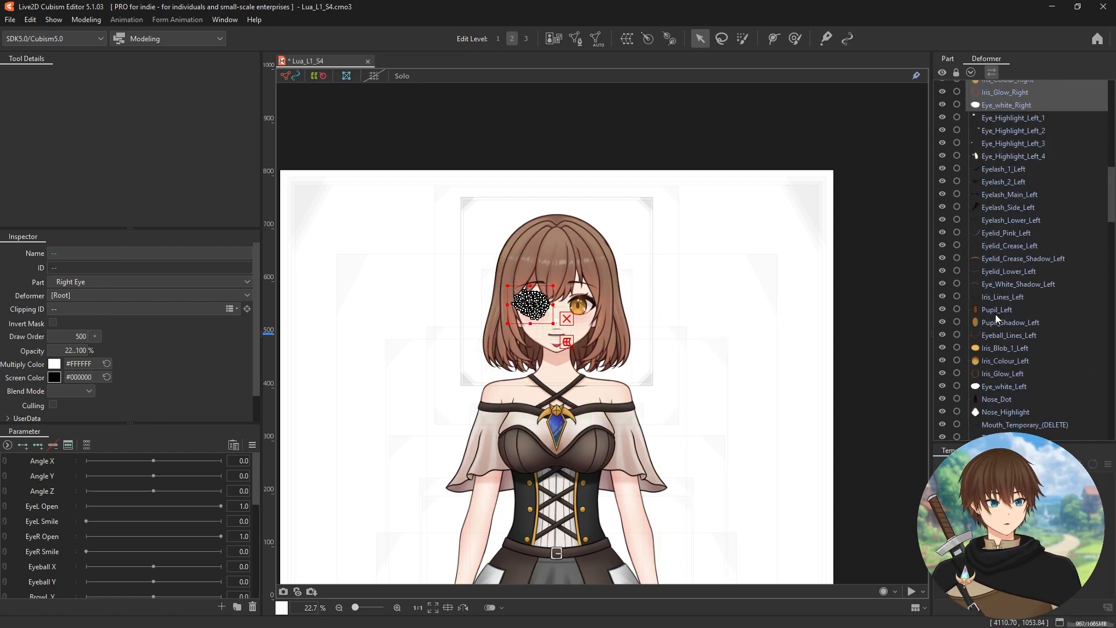
left_click(1002, 388, "shift")
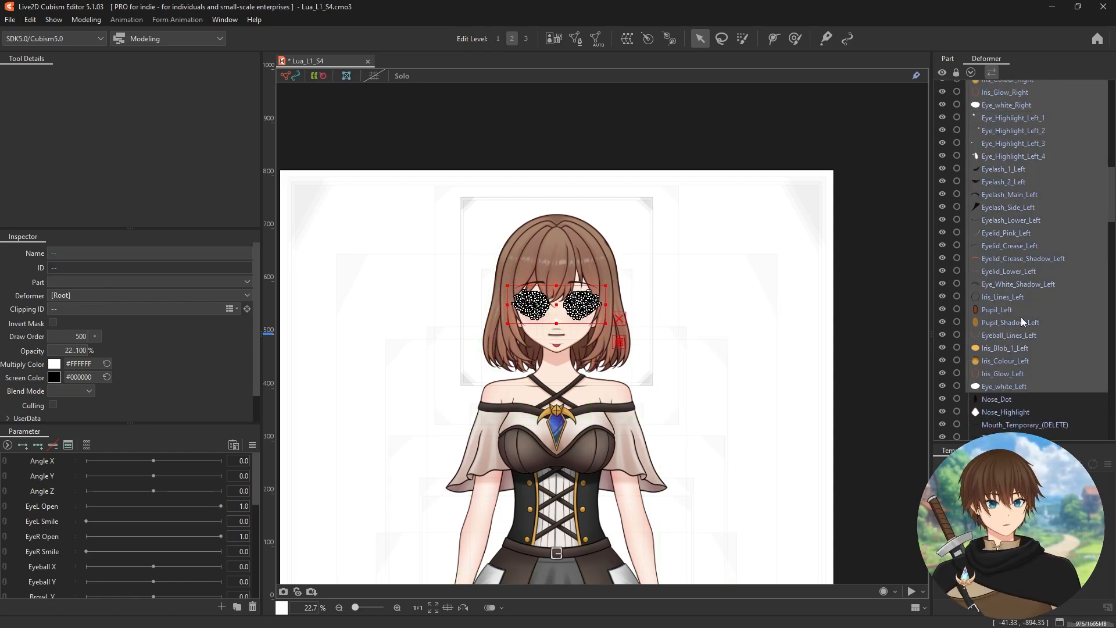
scroll(1020, 317, "up", 13)
scroll(1015, 324, "down", 11)
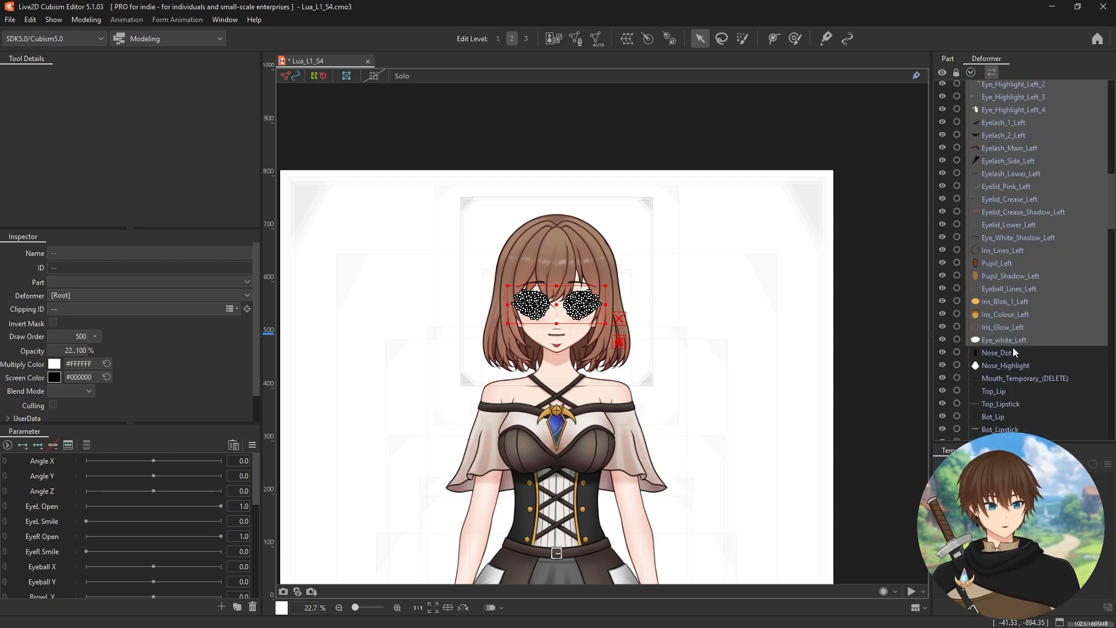
scroll(1000, 273, "up", 5)
scroll(999, 267, "up", 10)
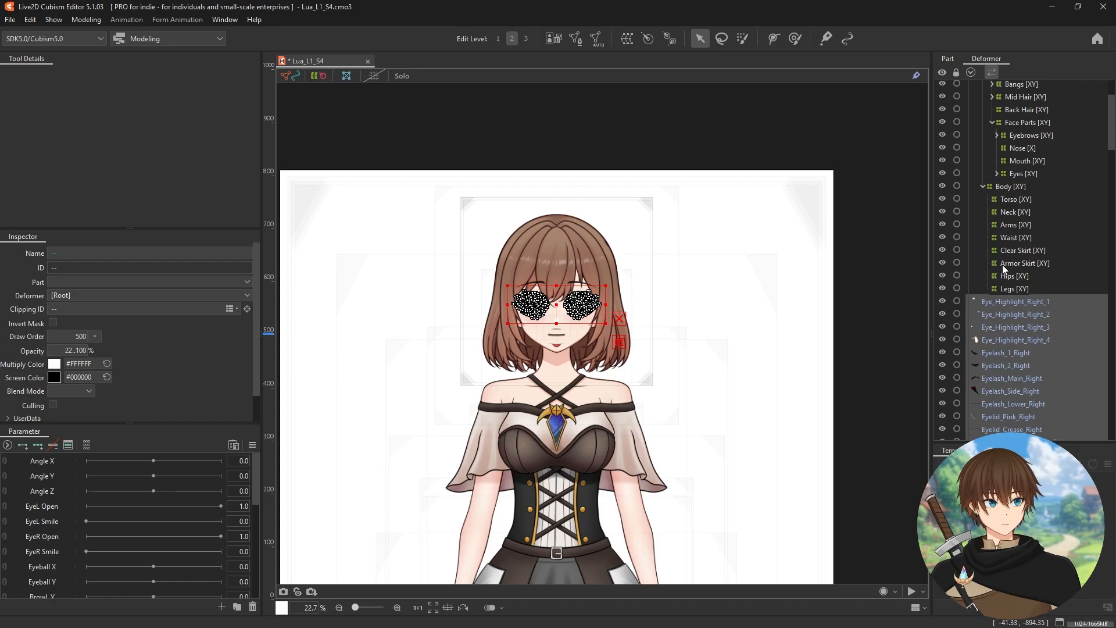
left_click_drag(1001, 314, 1013, 173)
Step: Place the Nose_Dot and Nose_Highlight meshes inside the Nose [X] deformer
left_click(1001, 301)
left_click(993, 311, "shift")
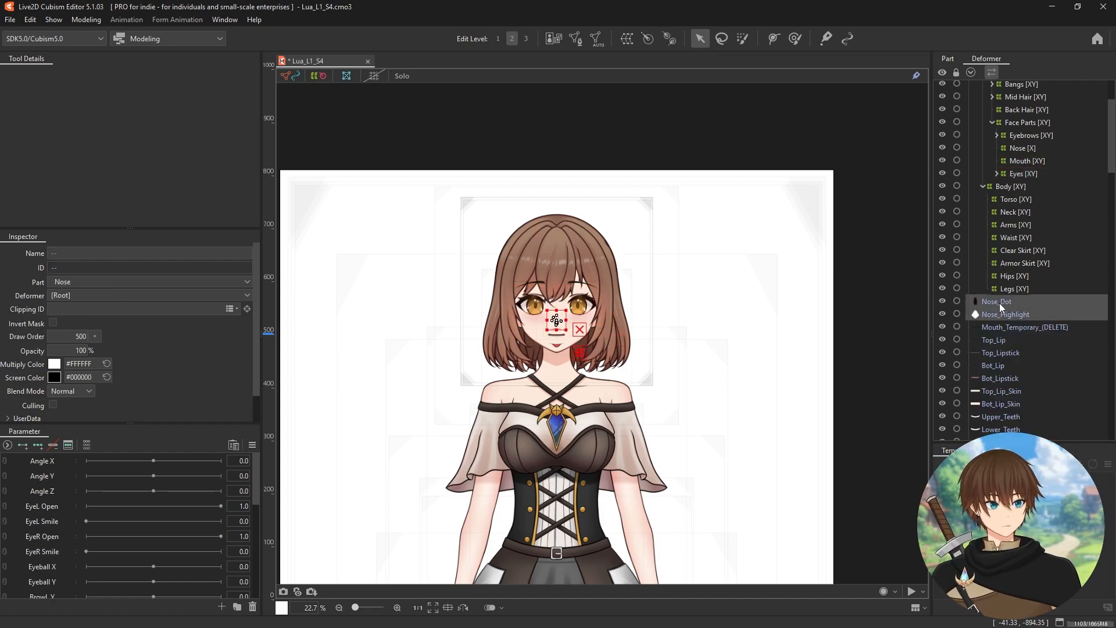
left_click_drag(999, 302, 1013, 149)
Step: Delete the Mouth_Temporary_(DELETE) mesh and place the mouth meshes, from Top_Lip through Mouth_Back, inside the Mouth [XY] deformer
left_click(995, 301)
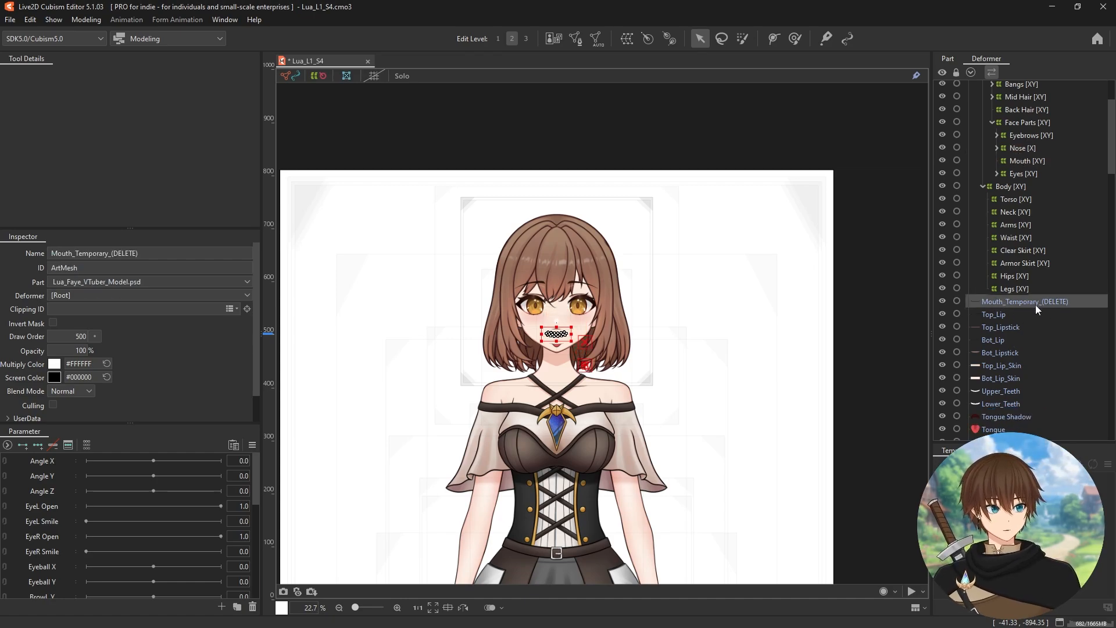
key("Delete")
left_click(990, 302)
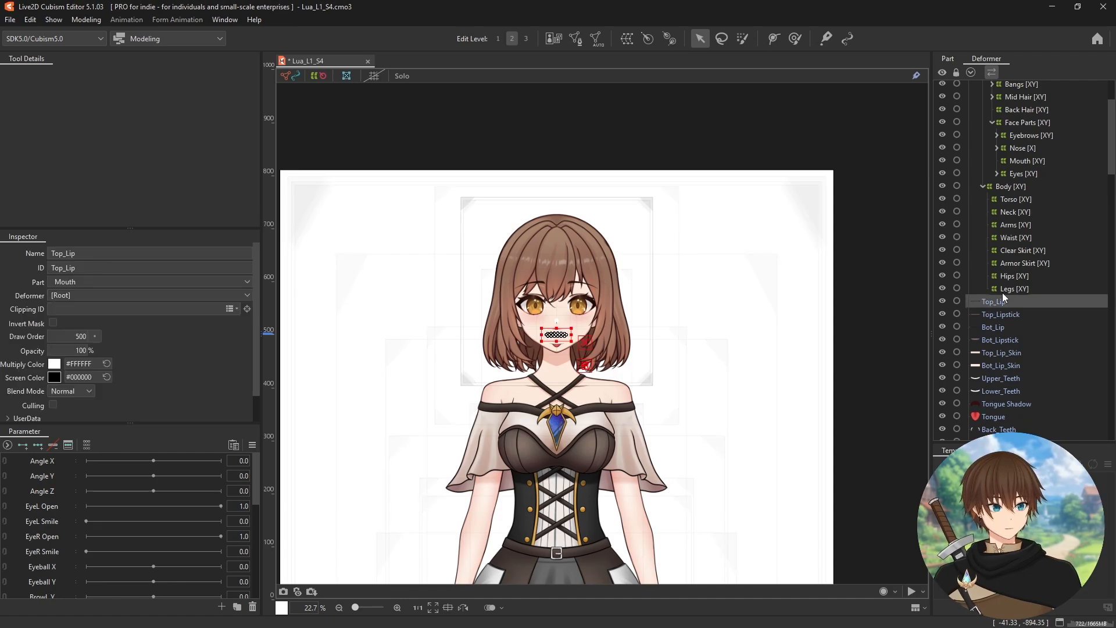
scroll(1005, 393, "down", 2)
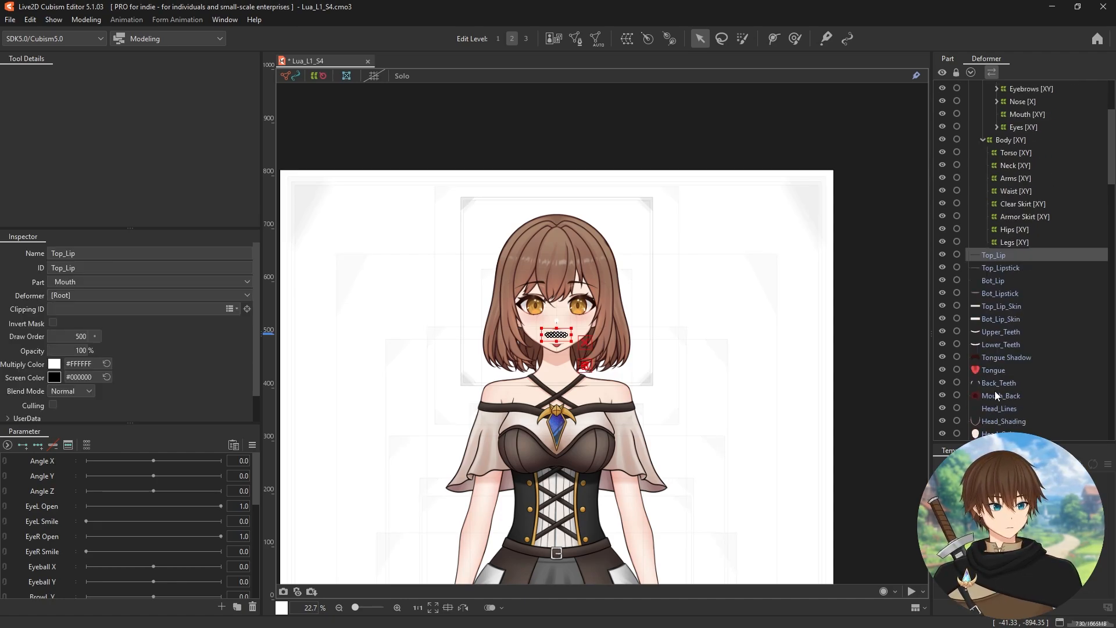
left_click(995, 394, "shift")
left_click_drag(998, 256, 1023, 115)
Step: Place the Head_Lines, Head_Shading and Head_Colour meshes inside the Face [XY] deformer
left_click(1000, 255)
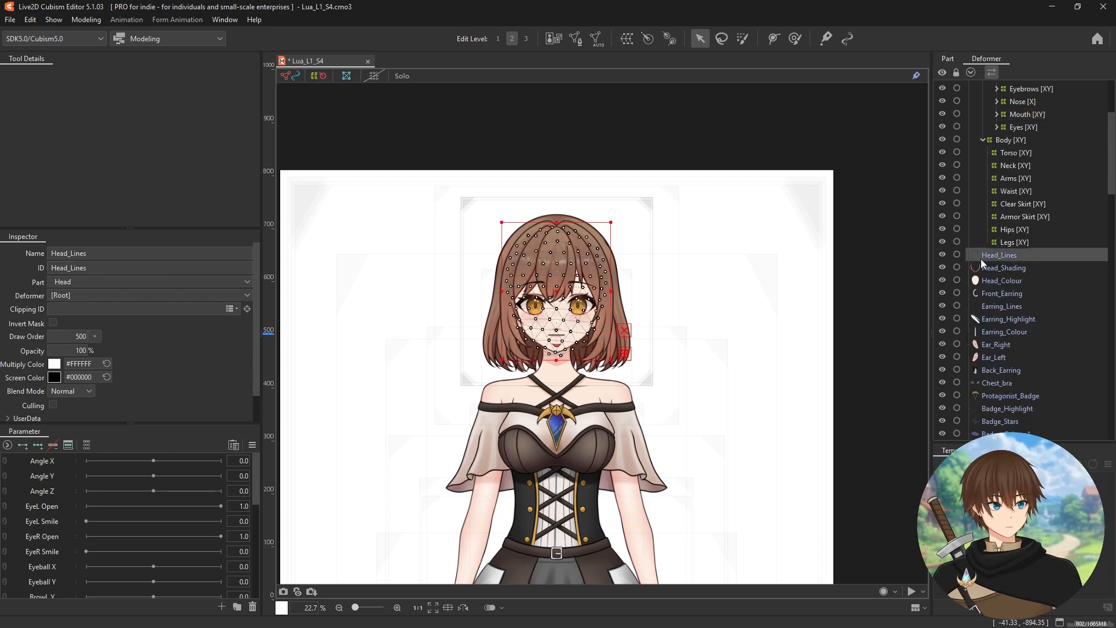
left_click(997, 285, "shift")
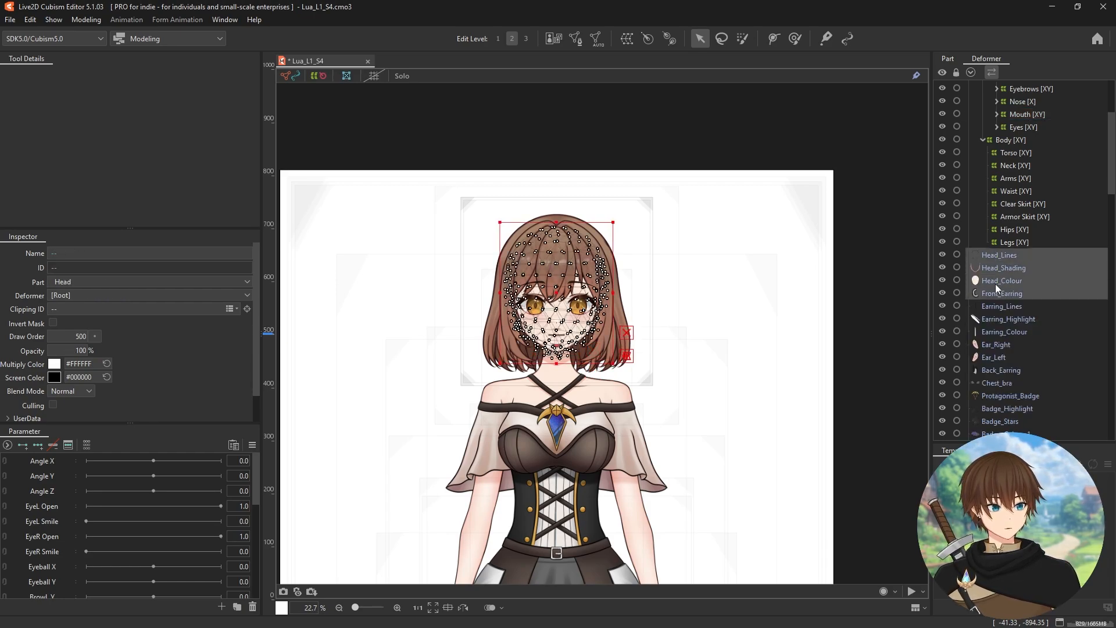
left_click_drag(998, 267, 1018, 106)
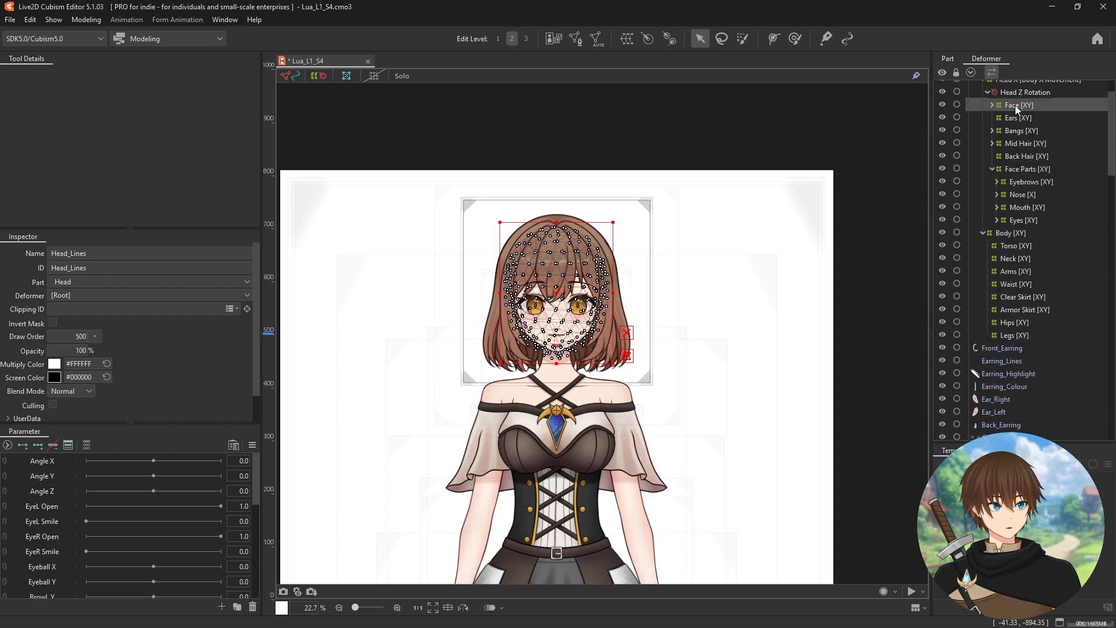
Step: Place the earring and ear meshes, from Front_Earring through Back_Earring, inside the Ears [XY] deformer
scroll(1013, 291, "down", 3)
left_click(1005, 256)
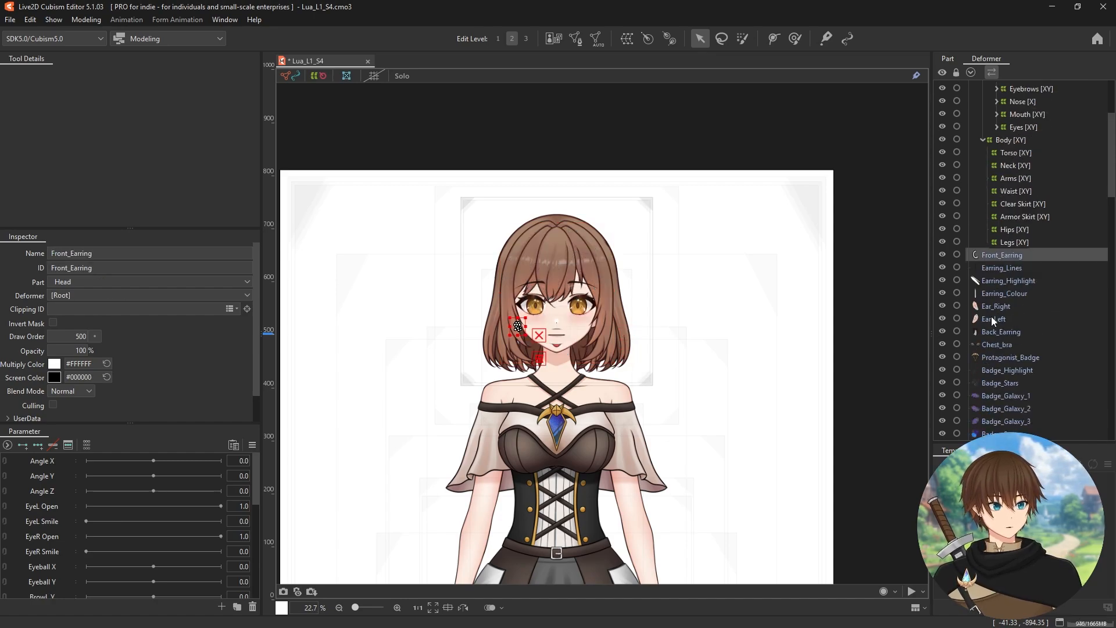
left_click(992, 319, "shift")
left_click(995, 331, "shift")
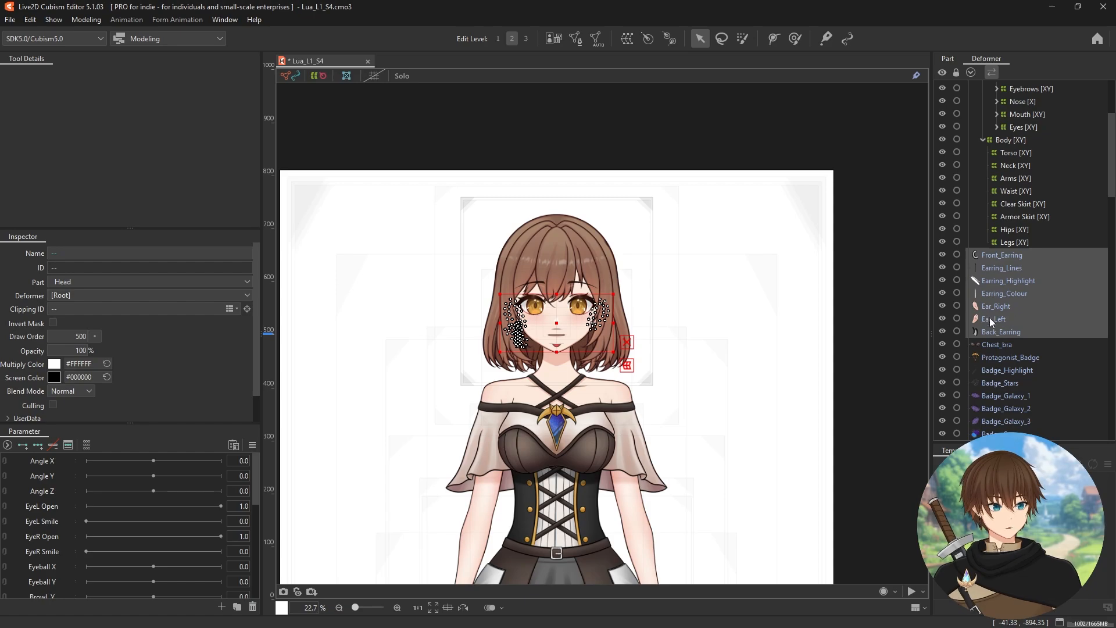
scroll(983, 311, "up", 3)
left_click_drag(1005, 363, 1016, 117)
Step: Select all chest and badge meshes from Chest_bra through Collar_Bone in the deformer hierarchy
scroll(1034, 259, "down", 3)
left_click(993, 255)
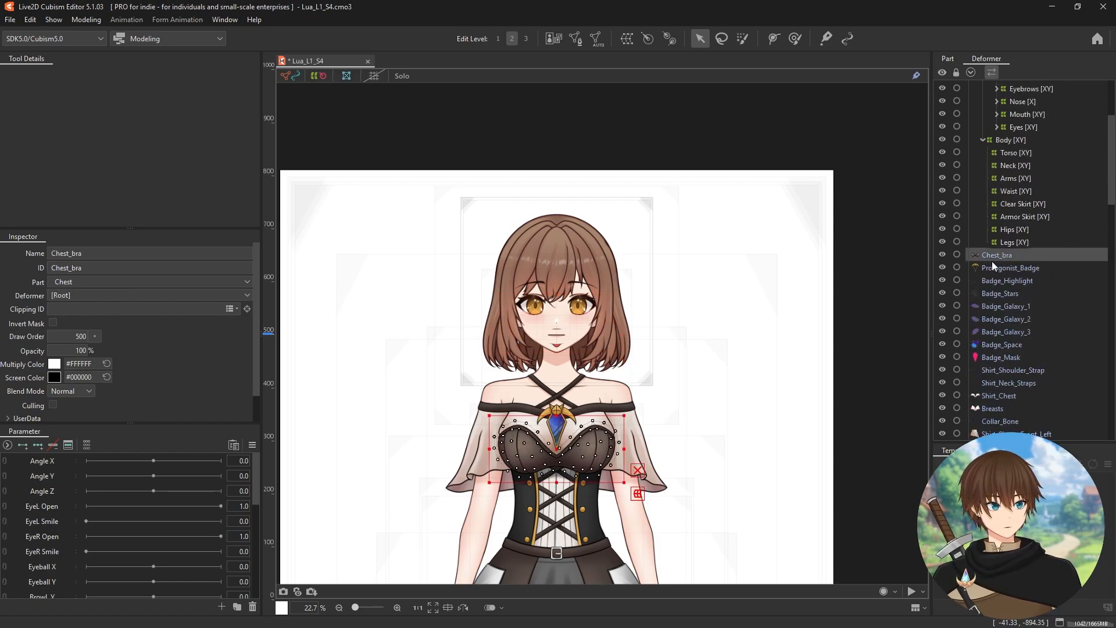
left_click(999, 268)
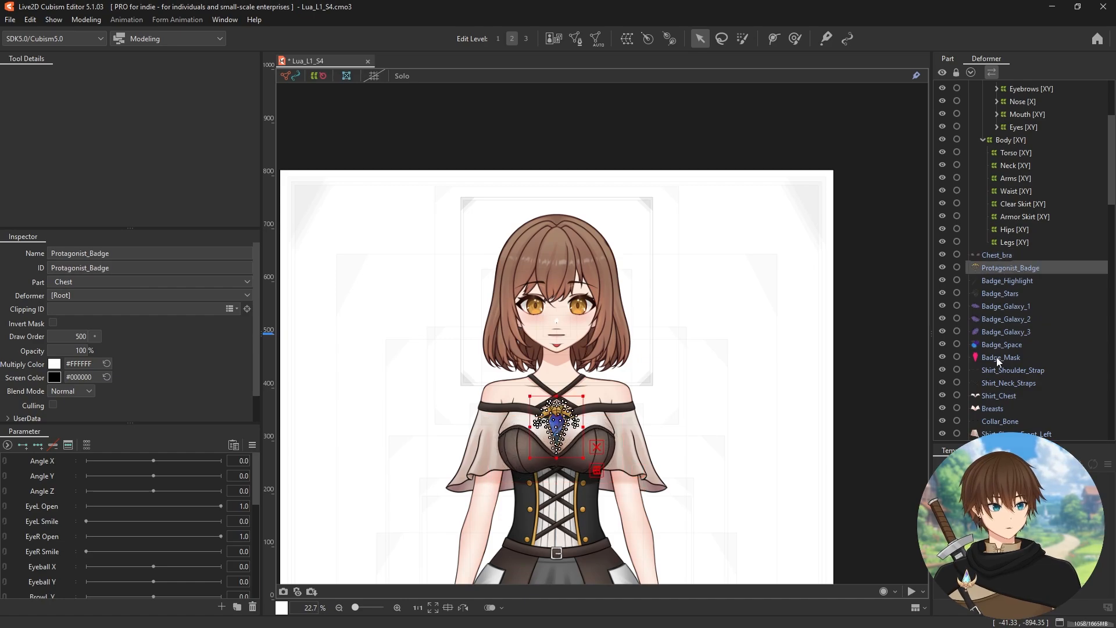
left_click(996, 357, "shift")
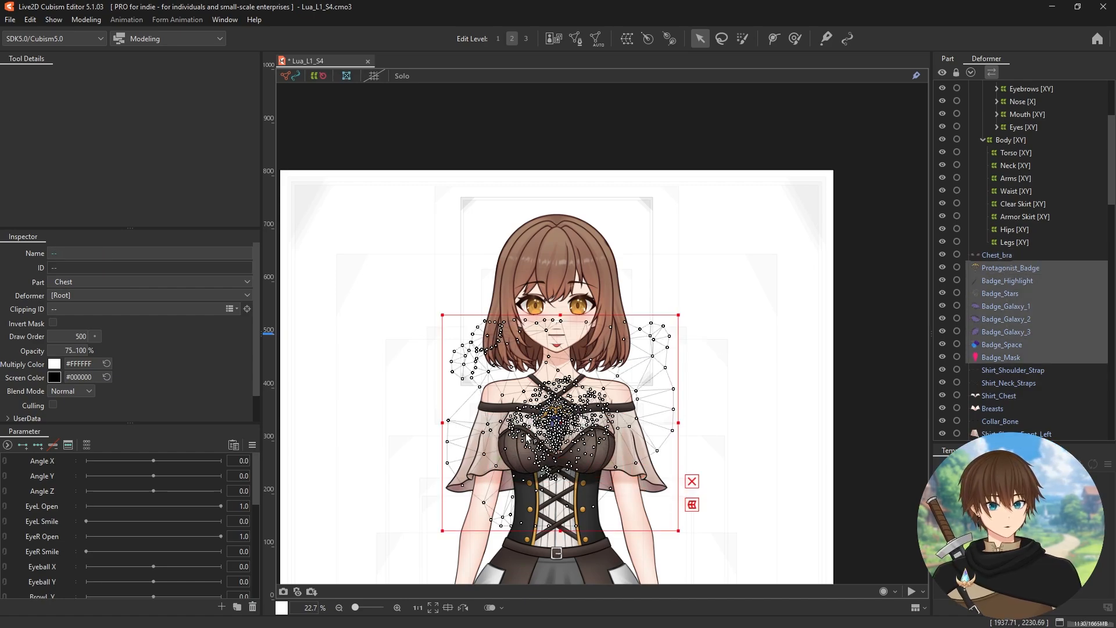
left_click(1004, 256)
scroll(998, 289, "down", 2)
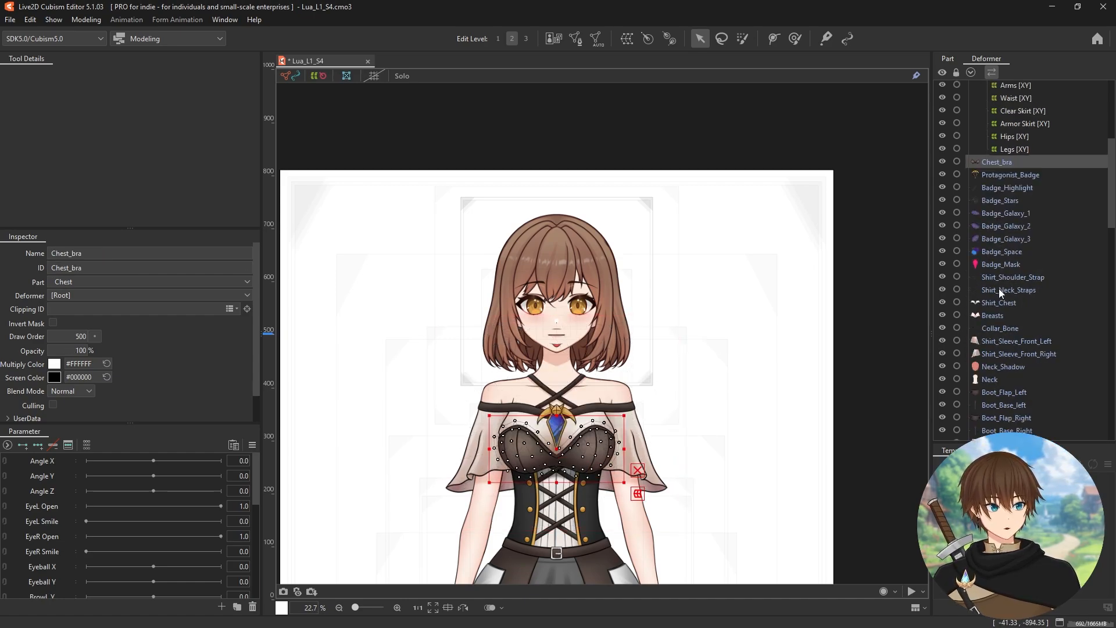
left_click(995, 328, "shift")
scroll(1017, 322, "up", 3)
scroll(1011, 319, "down", 1)
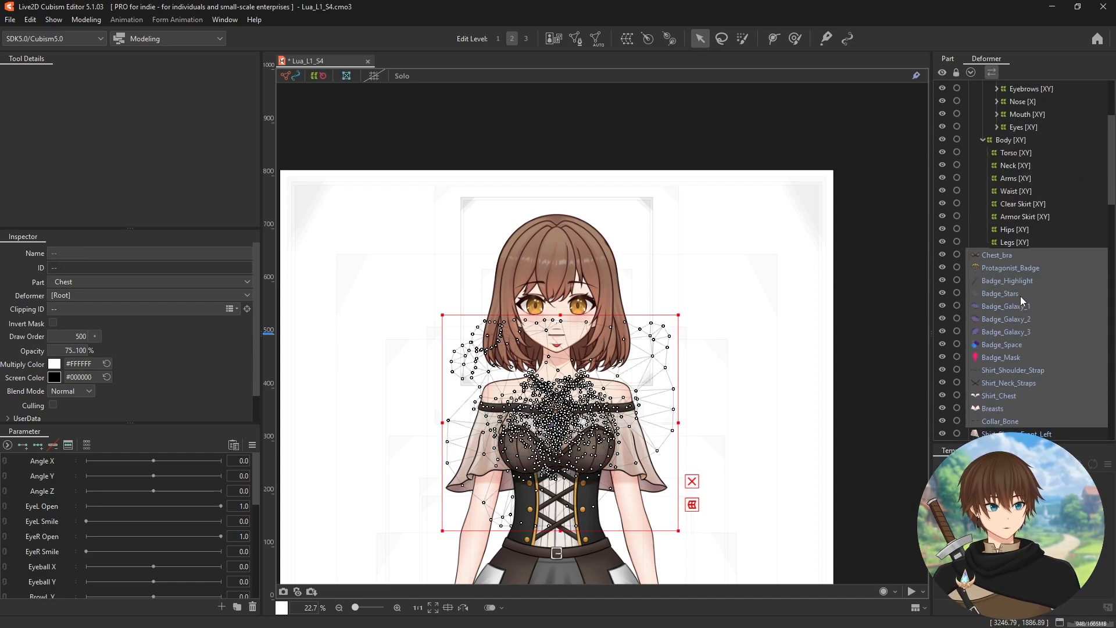
left_click_drag(559, 415, 783, 324)
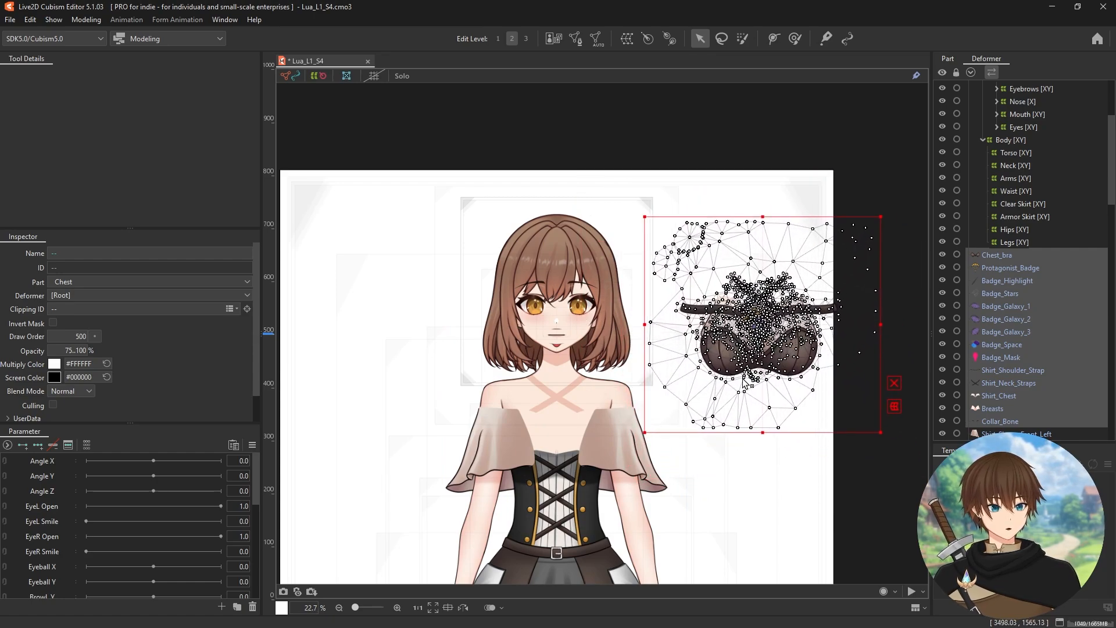
key("ctrl+z")
key("ctrl+y")
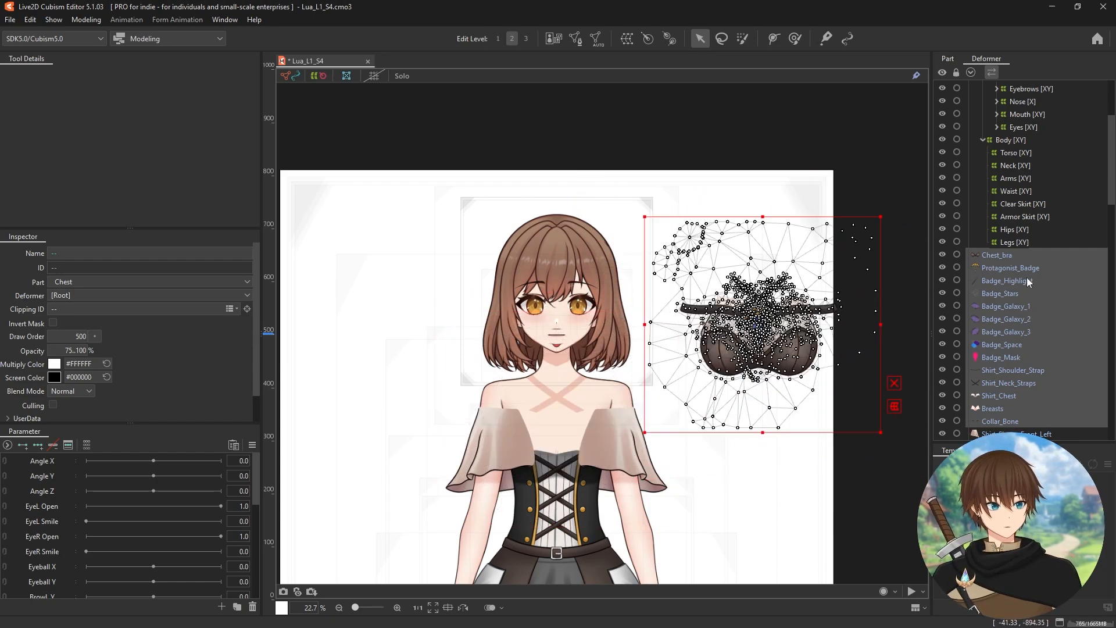
key("ctrl+z")
Step: Place the selected chest and badge meshes inside the Torso [XY] deformer
scroll(1001, 368, "up", 2)
left_click_drag(1002, 368, 1017, 200)
Step: Place the Shirt_Sleeve_Front_Left and Shirt_Sleeve_Front_Right meshes inside the Arms [XY] deformer
scroll(1006, 244, "down", 2)
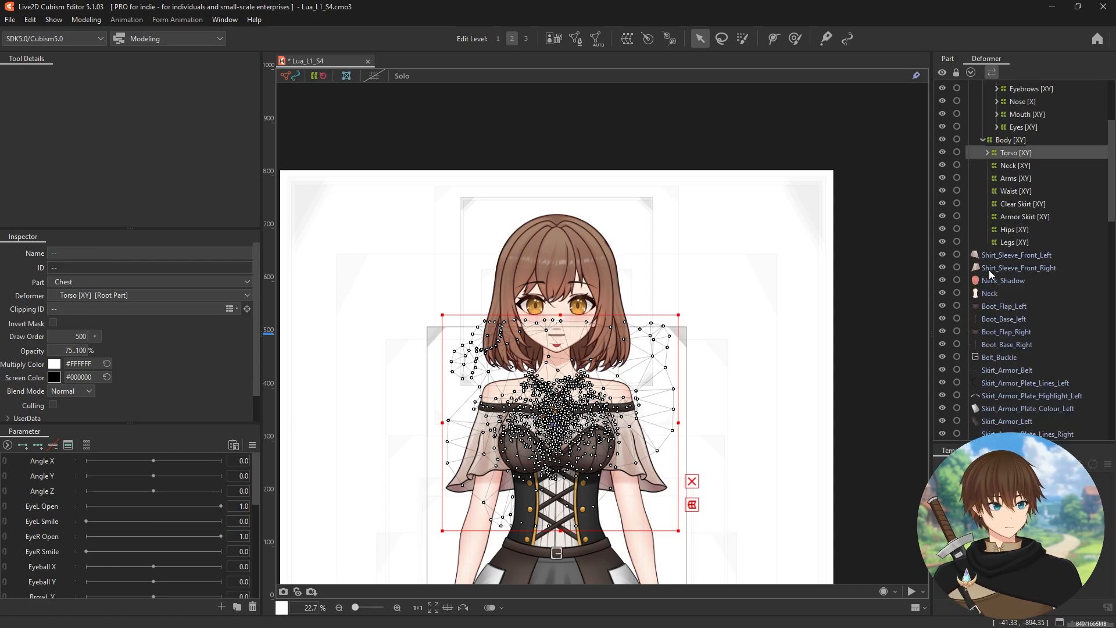
left_click(991, 267)
left_click(1003, 256, "ctrl")
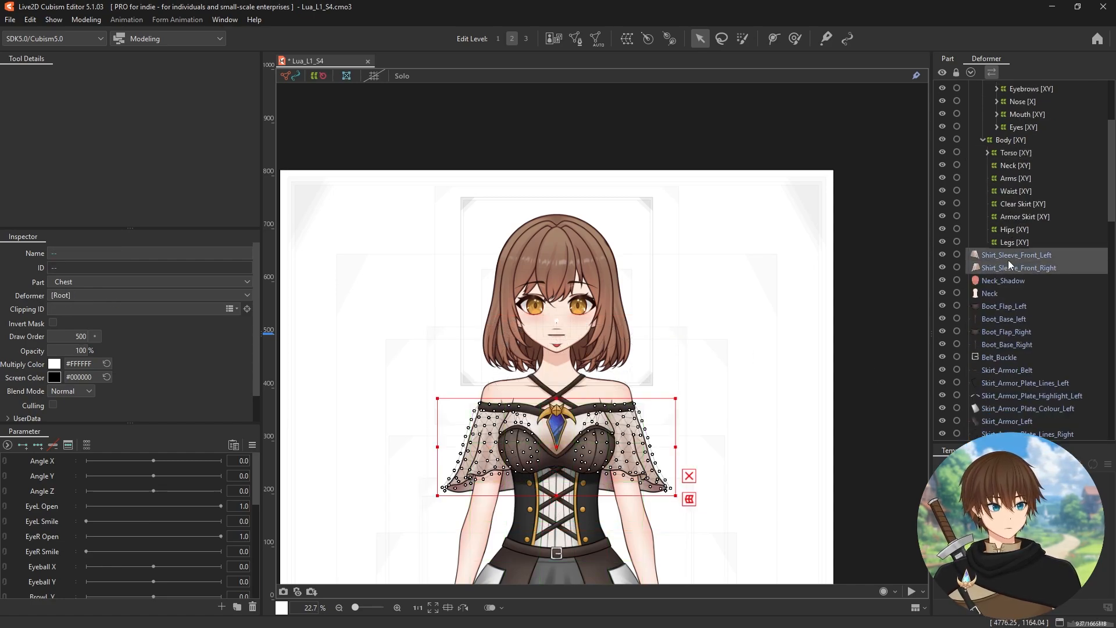
left_click_drag(1011, 256, 1016, 179)
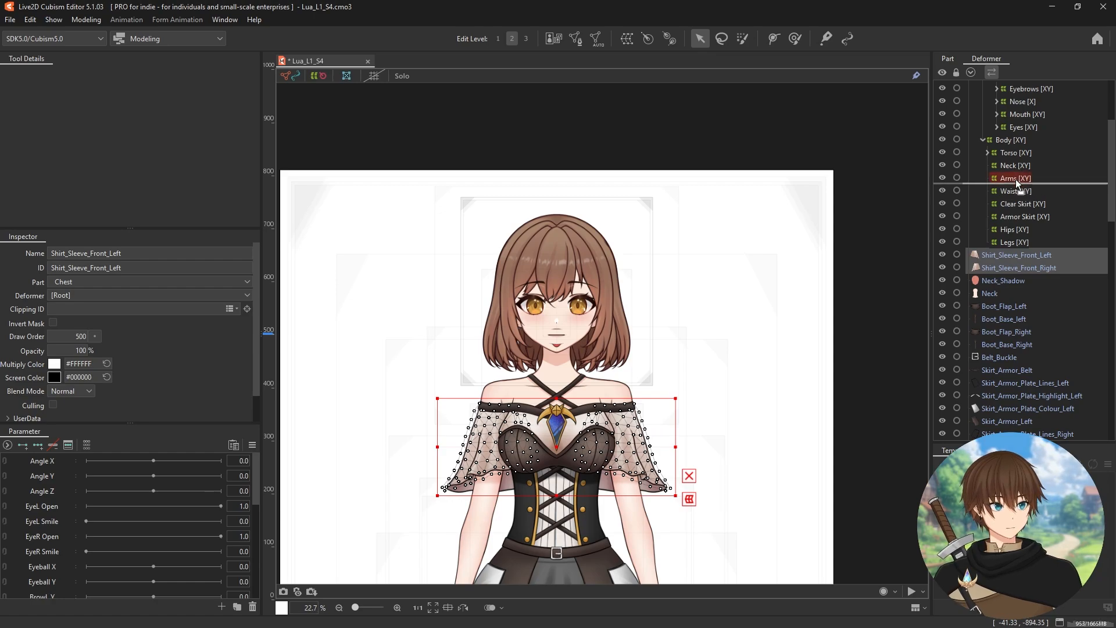
Step: Place the Neck_Shadow mesh inside the Face [XY] deformer and the Neck mesh inside the Neck [XY] deformer
left_click(993, 254)
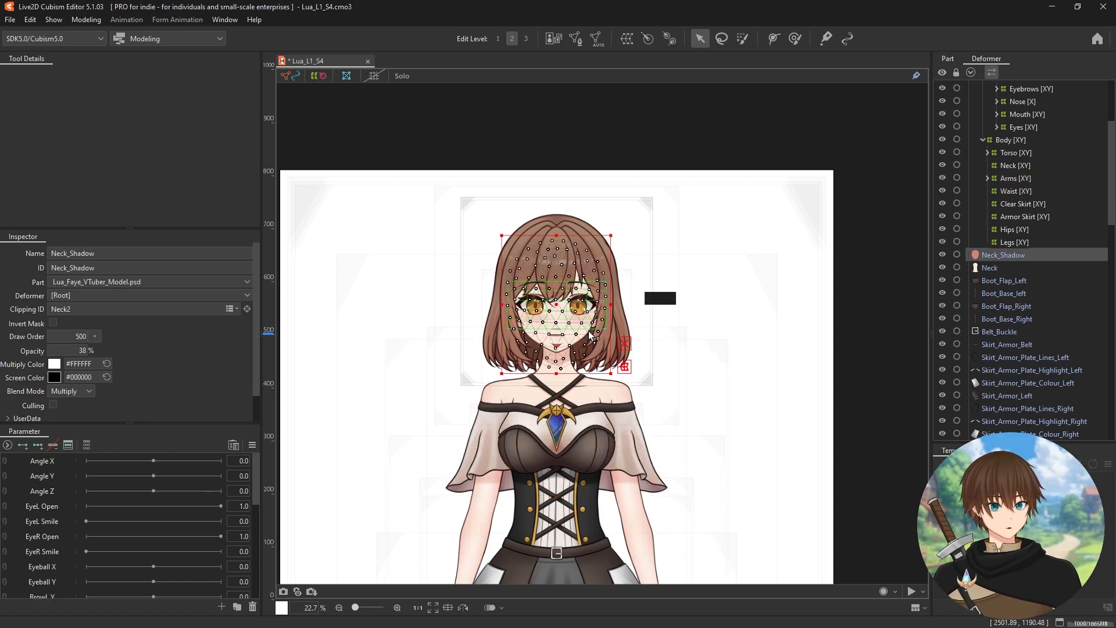
left_click_drag(562, 310, 567, 311)
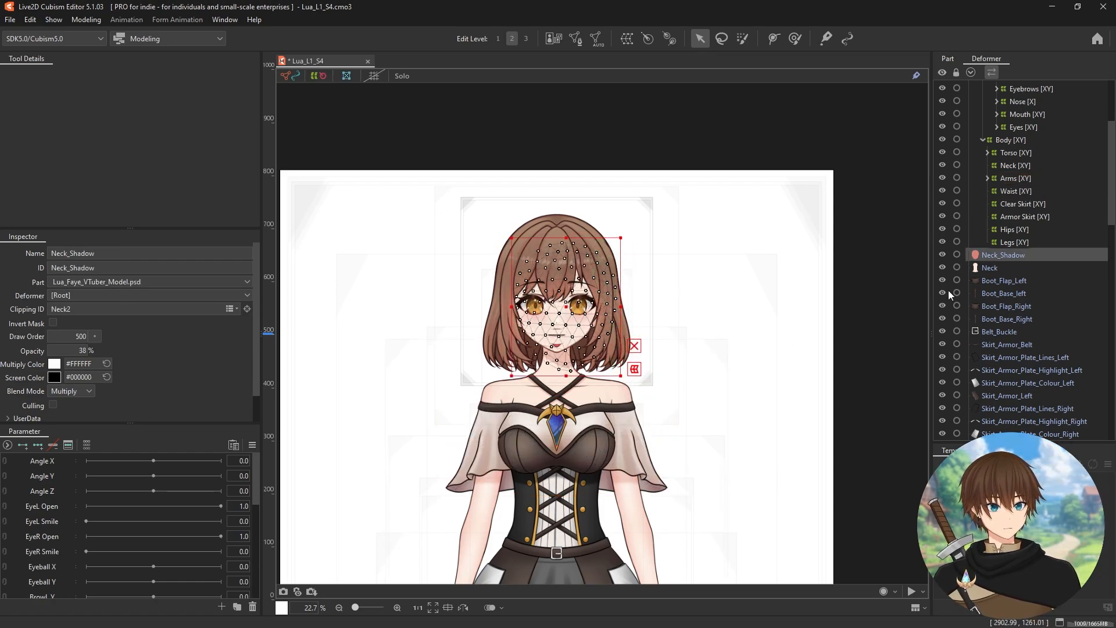
key("ctrl+z")
left_click_drag(999, 253, 1016, 152)
scroll(1023, 302, "down", 3)
left_click_drag(989, 306, 1010, 211)
Step: Place the front boot meshes, from Boot_Flap_Left through Boot_Base_Right, inside the Legs [XY] deformer
left_click(1006, 302)
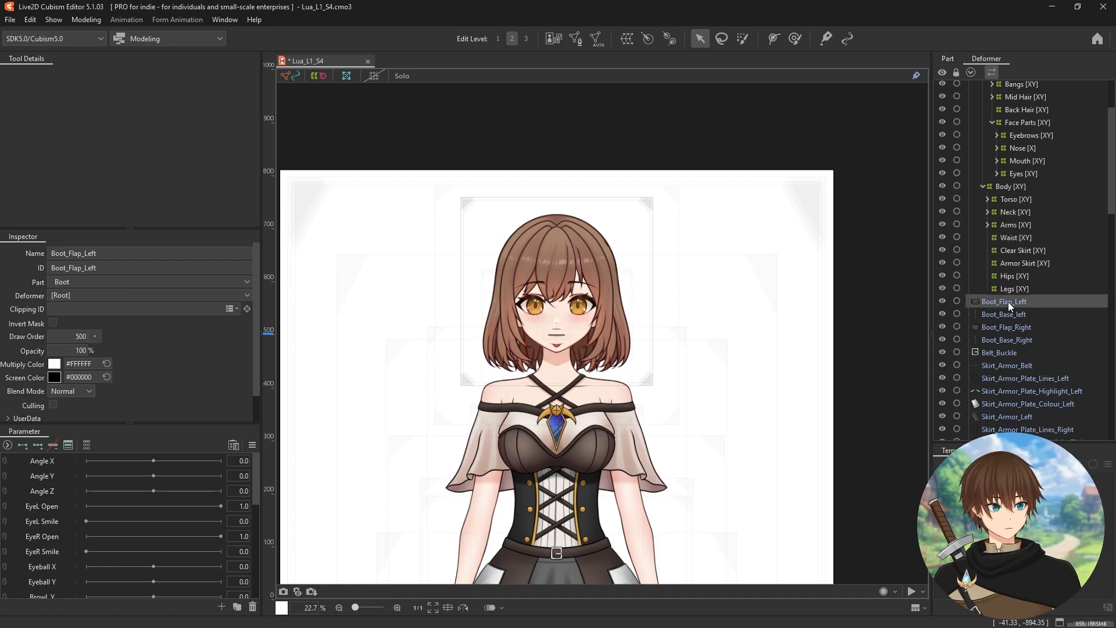
scroll(1003, 326, "down", 2)
left_click(999, 295, "shift")
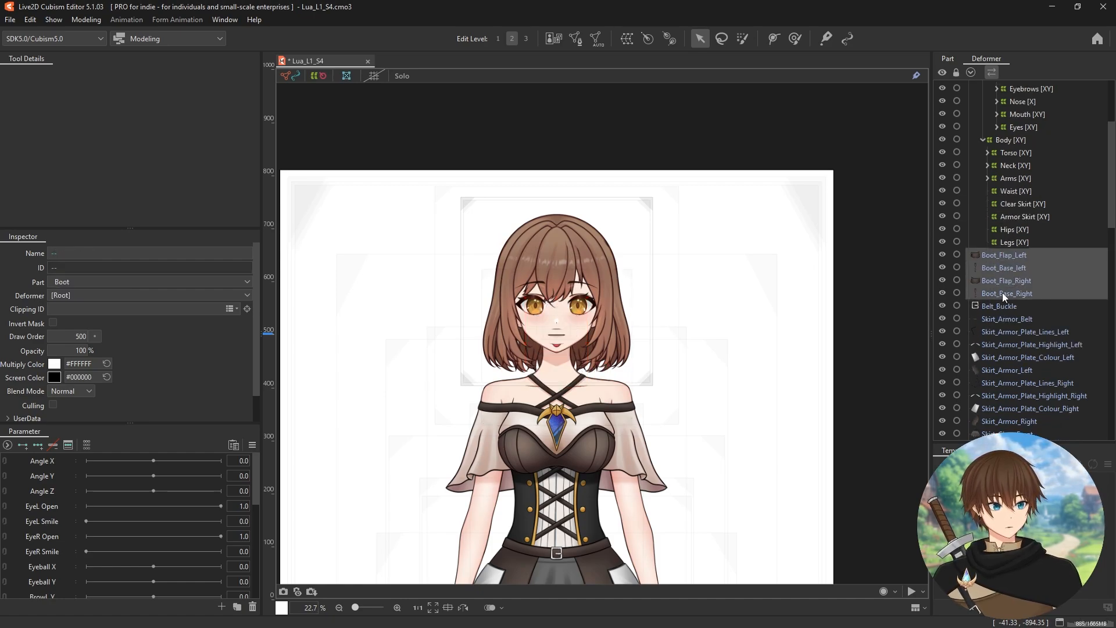
left_click_drag(1002, 291, 1014, 243)
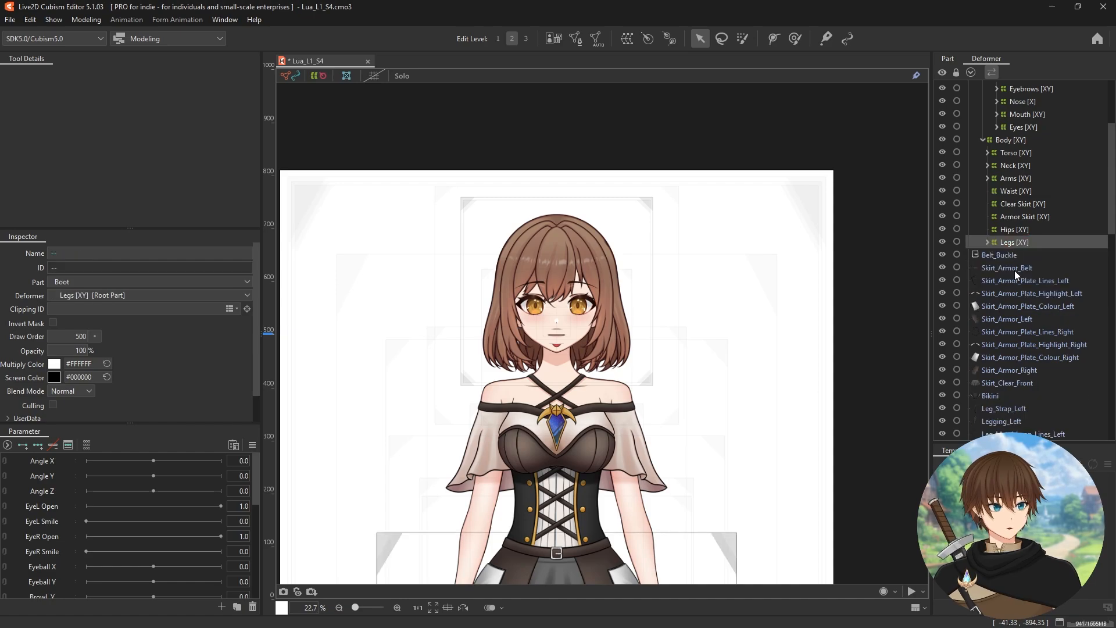
Step: Place the Belt_Buckle through Skirt_Armor_Right meshes inside the Armor Skirt [XY] deformer and Skirt_Clear_Front inside Clear Skirt [XY]
left_click(999, 259)
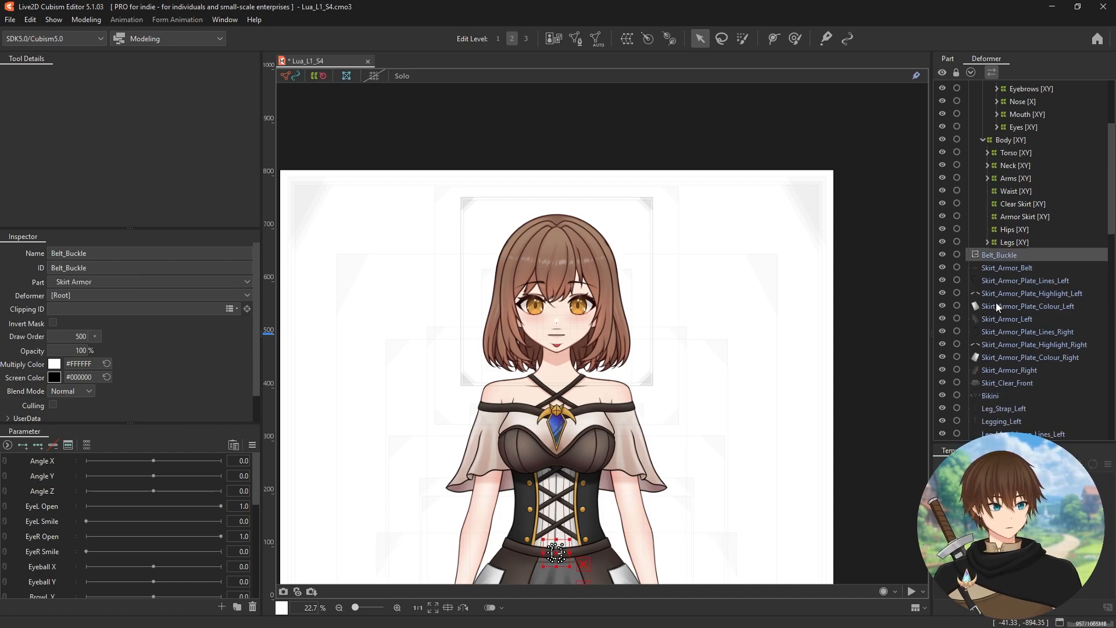
left_click(1005, 371, "shift")
left_click_drag(1002, 277, 1014, 203)
left_click(1002, 254)
Step: Place the Bikini mesh inside the Hips [XY] deformer
left_click(1010, 251)
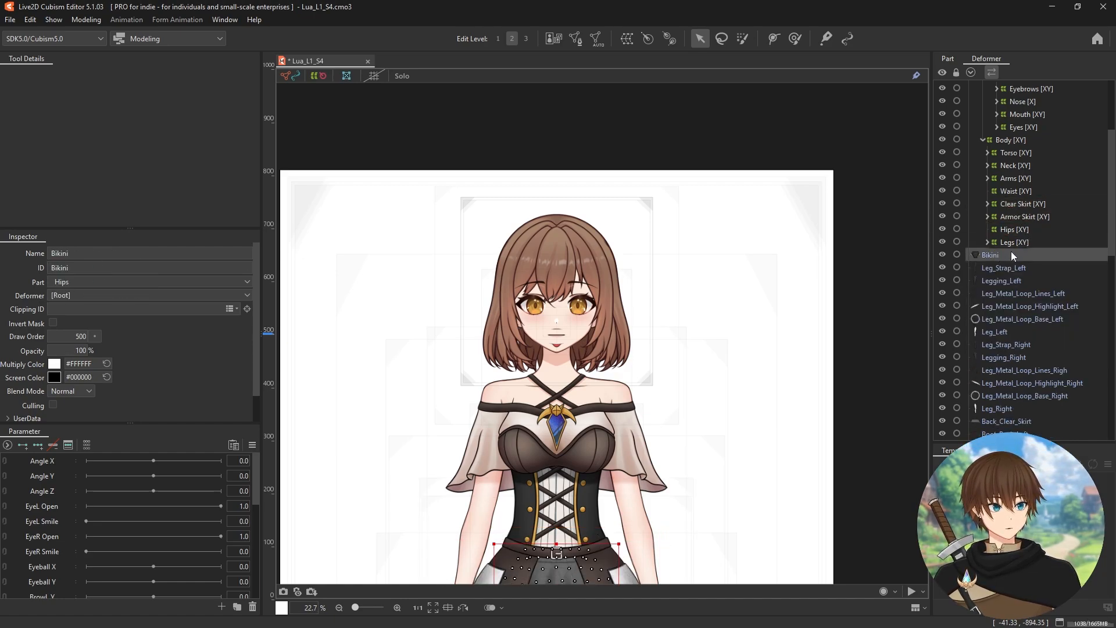
left_click_drag(987, 257, 1010, 230)
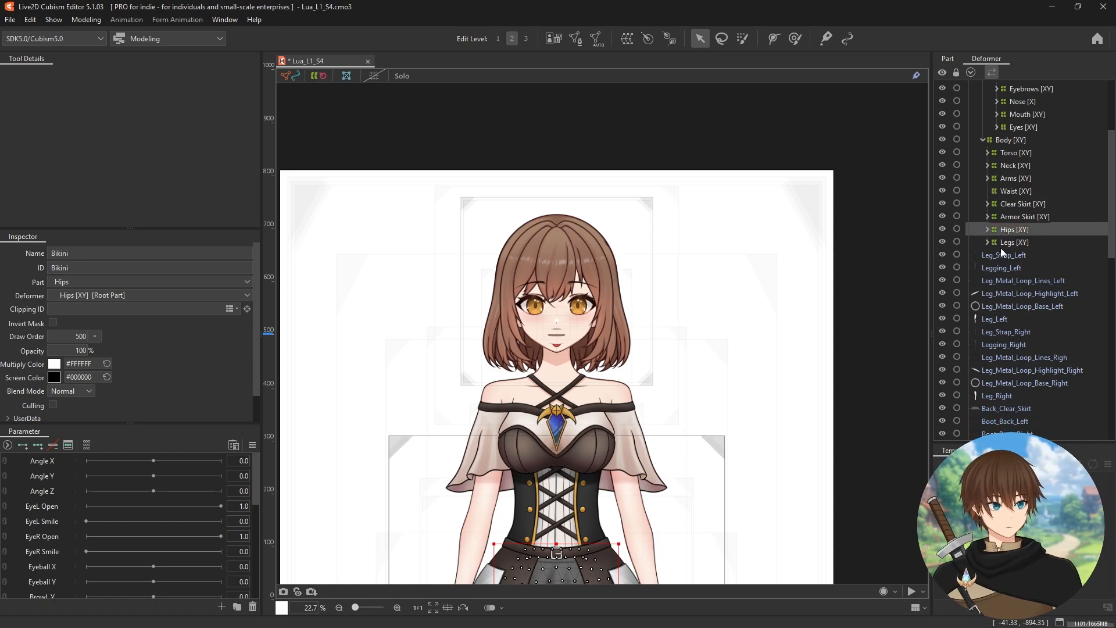
Step: Place all left and right leg meshes, from Leg_Strap_Left through Leg_Right, inside the Legs [XY] deformer
left_click(999, 255)
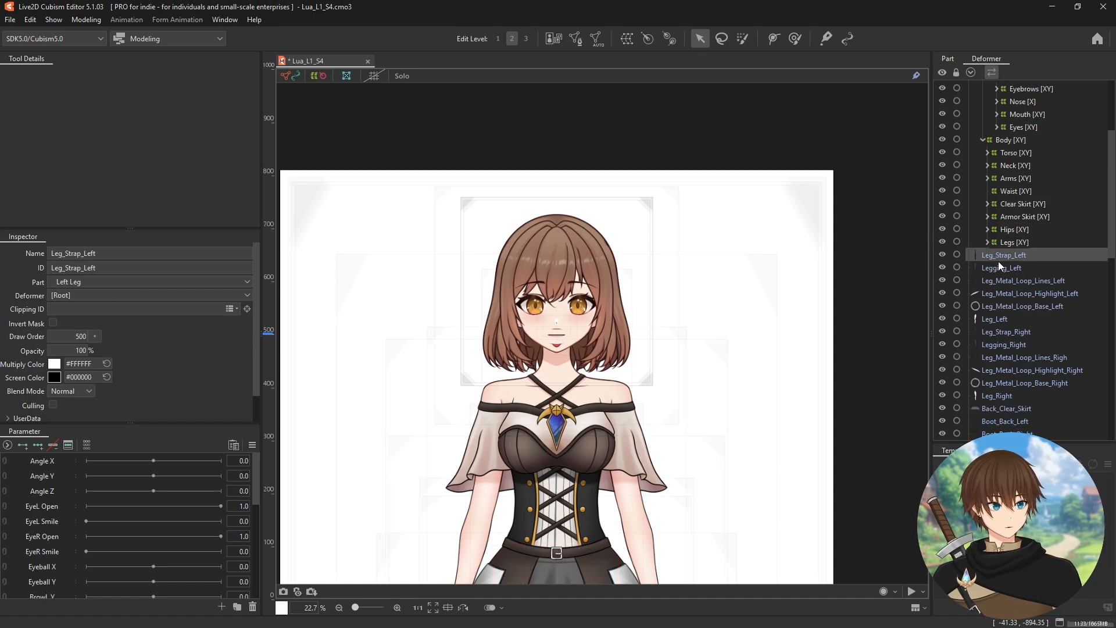
left_click(992, 397, "shift")
left_click_drag(1001, 268, 1016, 245)
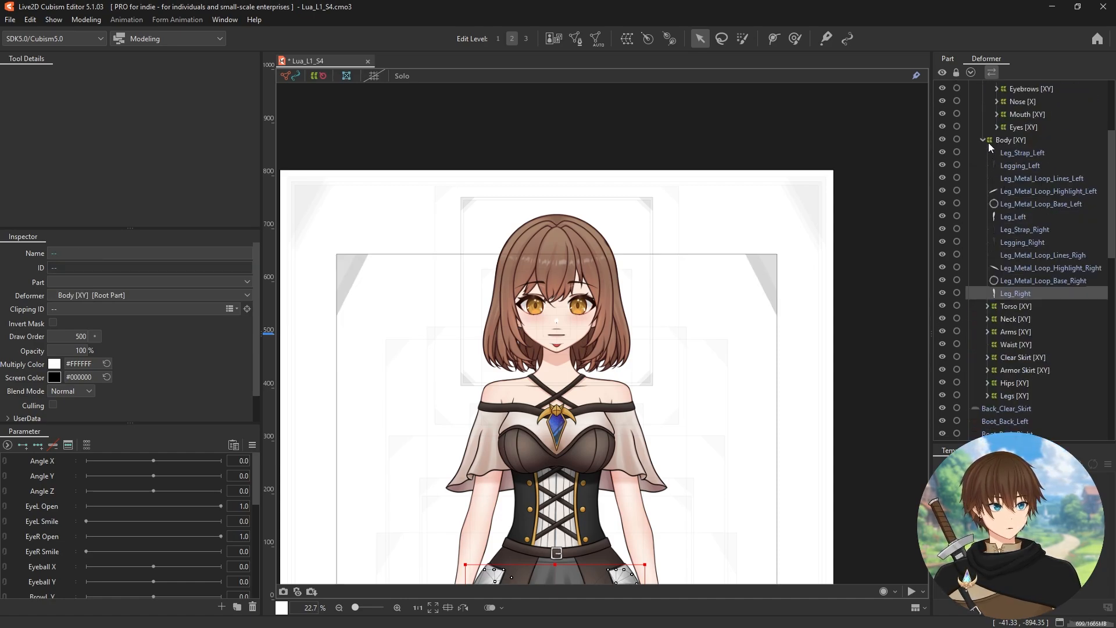
left_click(1025, 154, "shift")
left_click_drag(1009, 289, 1006, 395)
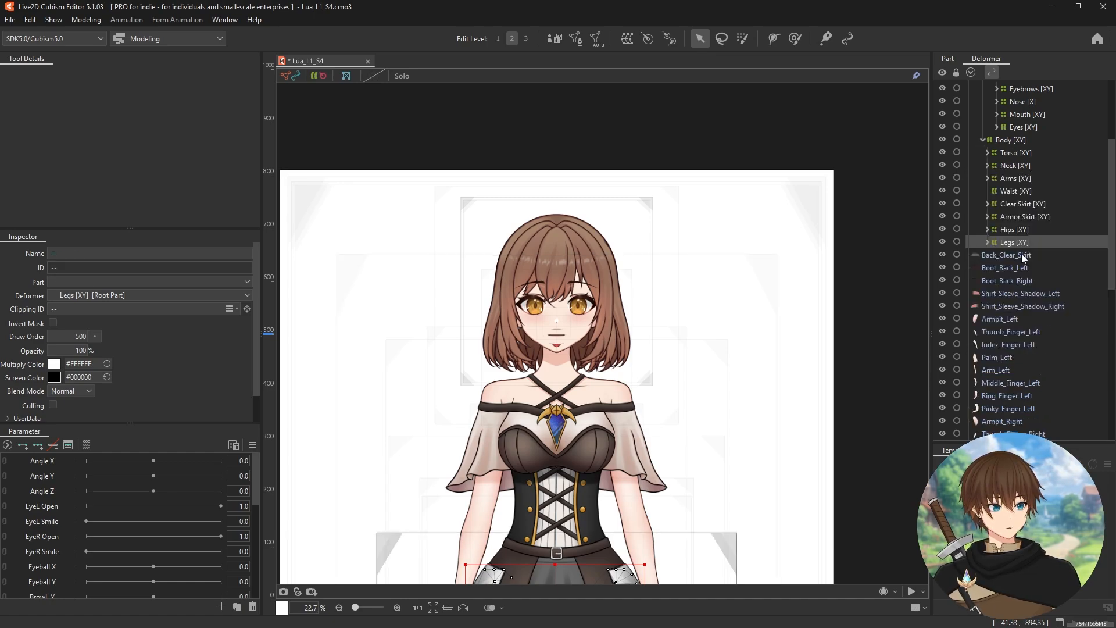
Step: Place Back_Clear_Skirt inside the Clear Skirt [XY] deformer and the Boot_Back_Left and Boot_Back_Right meshes inside Legs [XY]
left_click(1000, 258)
left_click_drag(998, 260, 1020, 204)
left_click(1005, 256)
left_click(1003, 267, "shift")
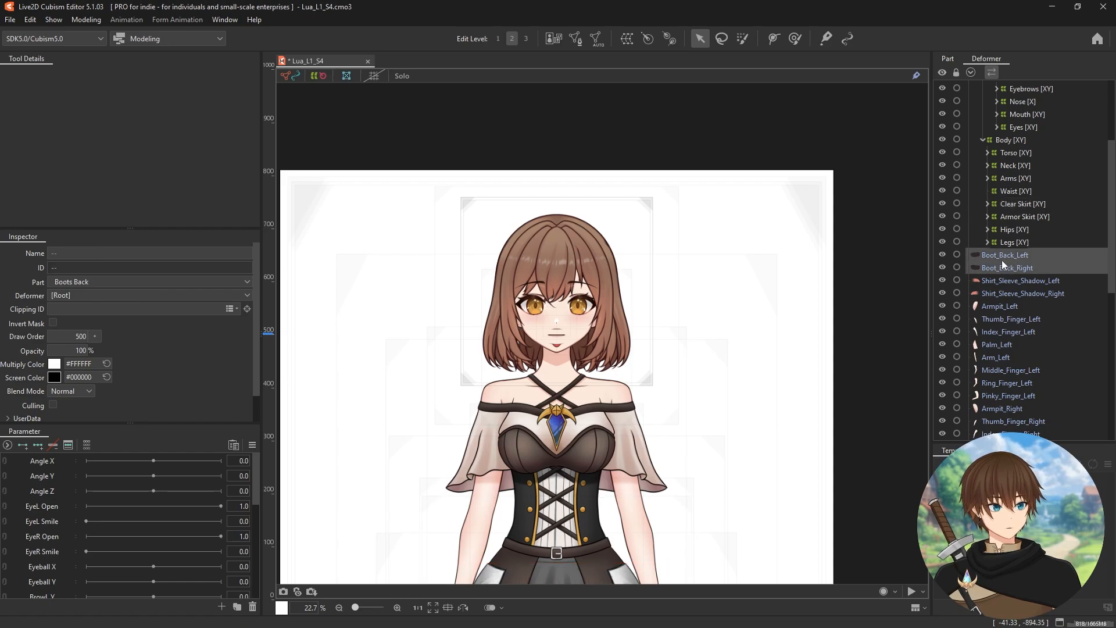
mouse_move(1002, 260)
left_mouse_down()
mouse_move(1012, 241)
mouse_move(1010, 259)
left_mouse_up()
Step: Place the Shirt_Sleeve_Shadow_Left and Shirt_Sleeve_Shadow_Right meshes inside the Arms [XY] deformer
left_click(1016, 267)
left_click(1017, 256, "shift")
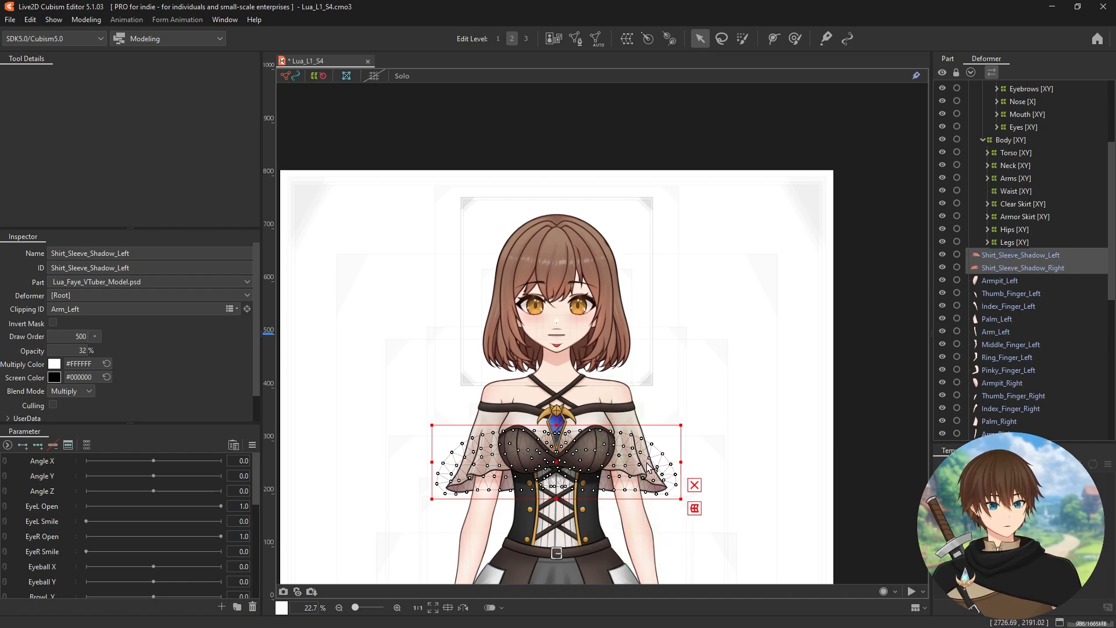
left_click_drag(978, 255, 1016, 179)
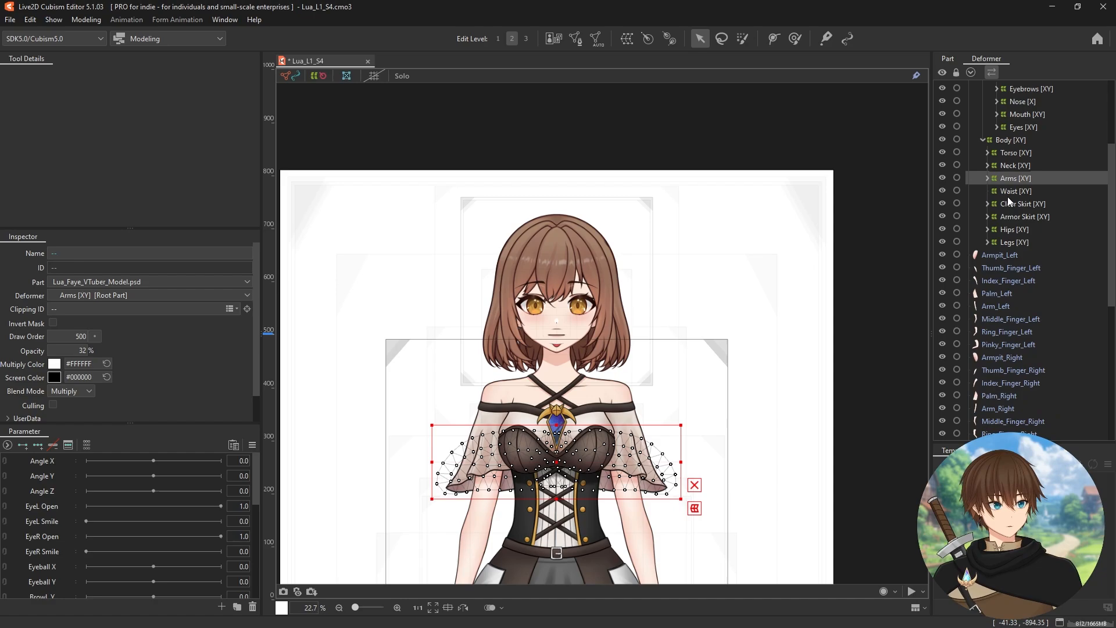
Step: Place the Armpit_Left and Armpit_Right meshes inside the Torso [XY] deformer
left_click(999, 256)
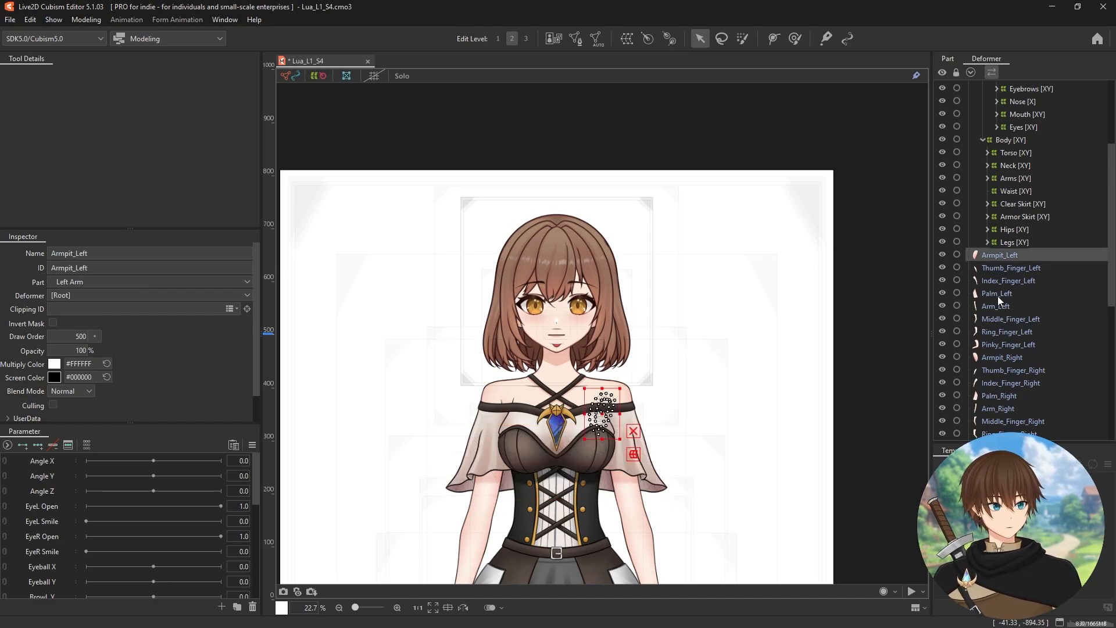
left_click(996, 358, "ctrl")
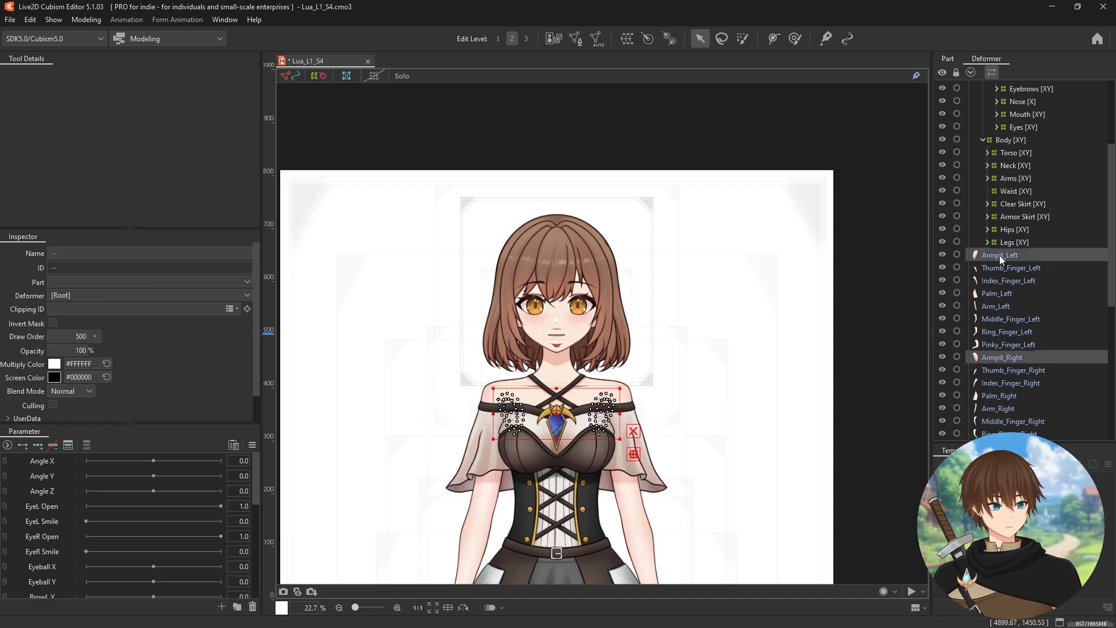
left_click_drag(999, 255, 1016, 152)
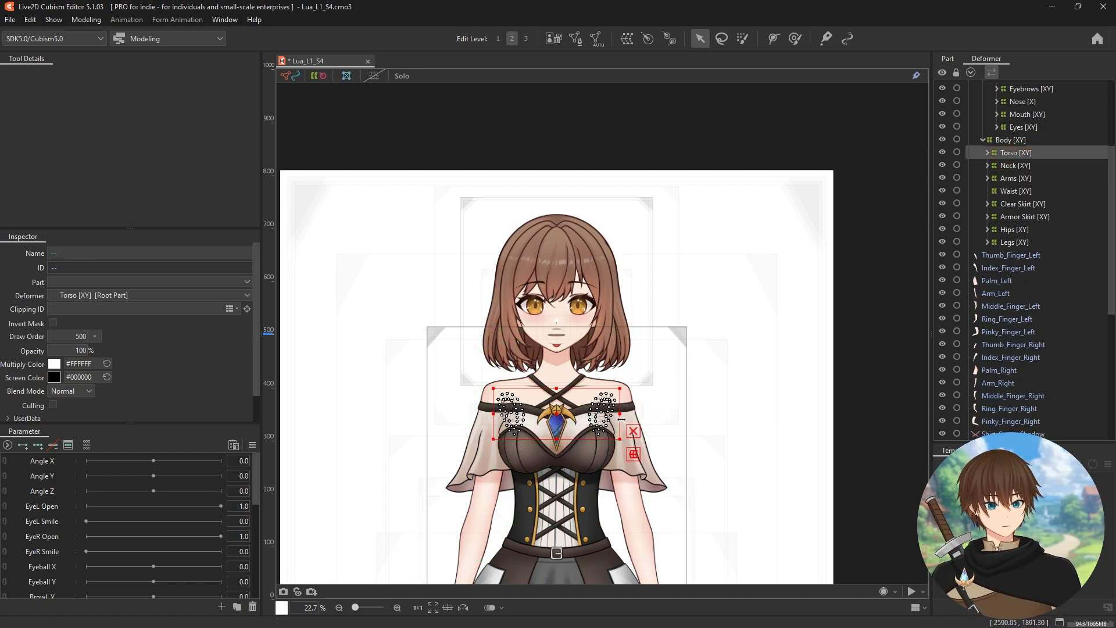
Step: Place the arm, palm and finger meshes, from Thumb_Finger_Left through Pinky_Finger_Right, inside the Arms [XY] deformer
left_click(1000, 255)
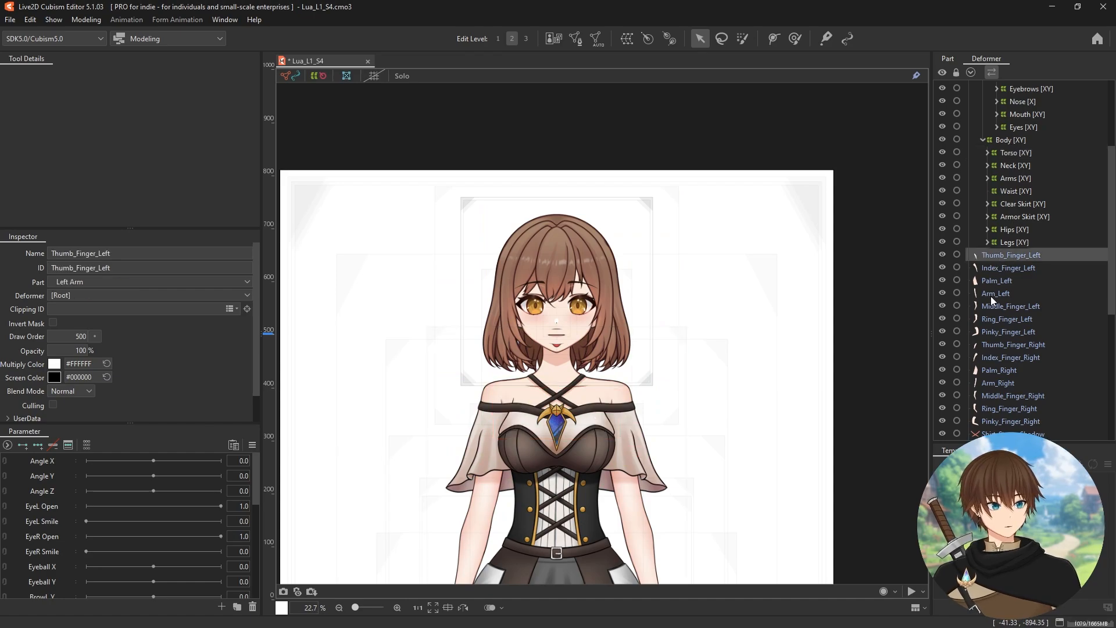
left_click(992, 419, "shift")
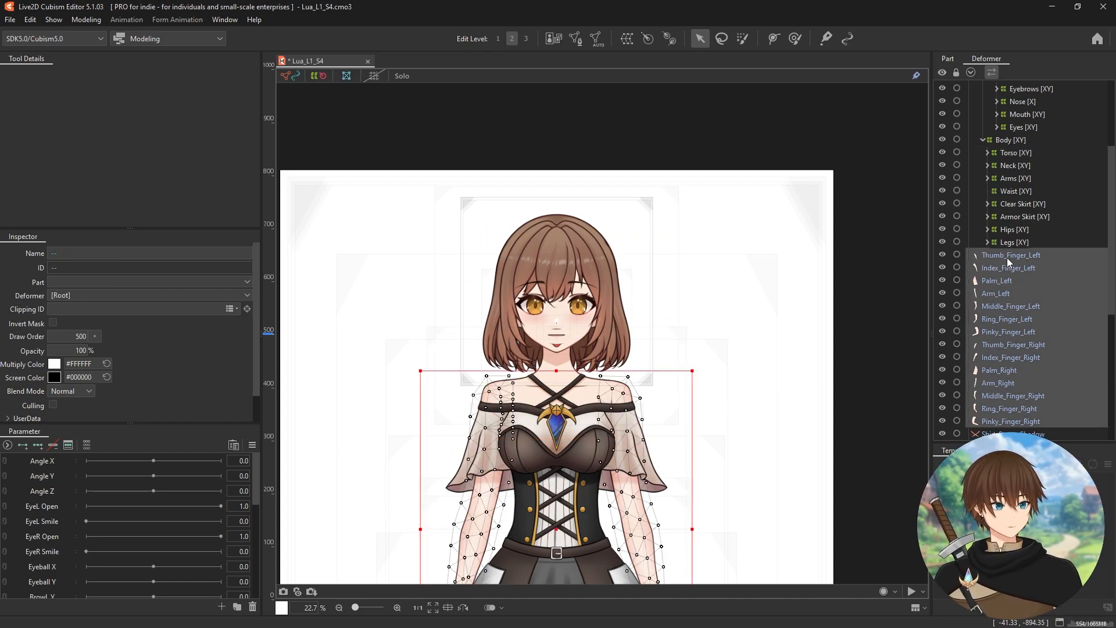
left_click_drag(1007, 257, 1011, 180)
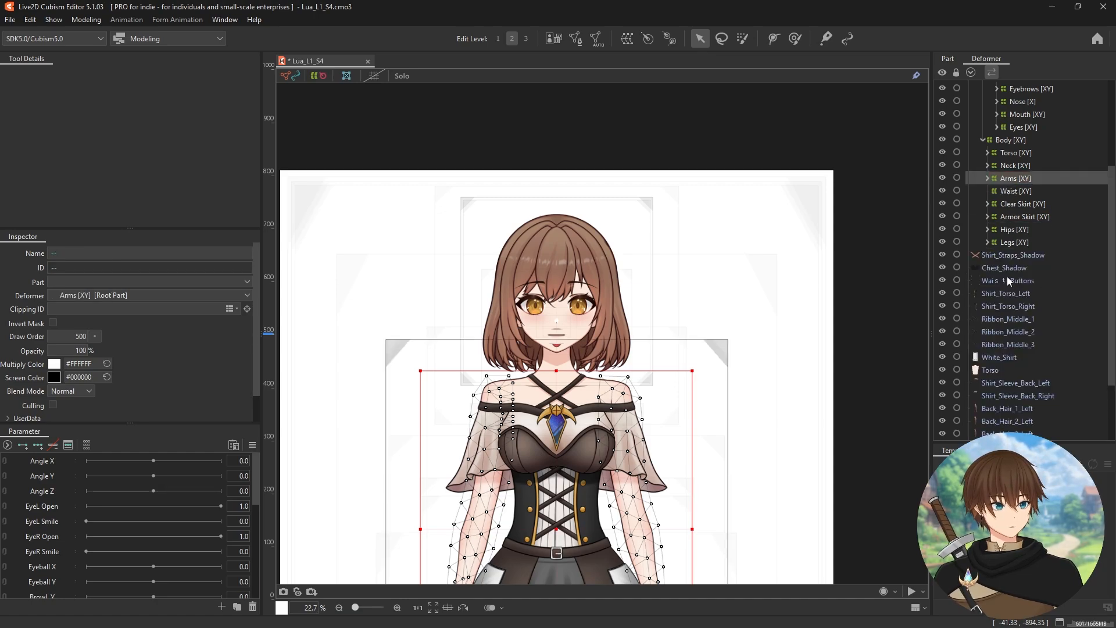
Step: Place the Shirt_Straps_Shadow mesh inside the Torso [XY] deformer
left_click(1000, 256)
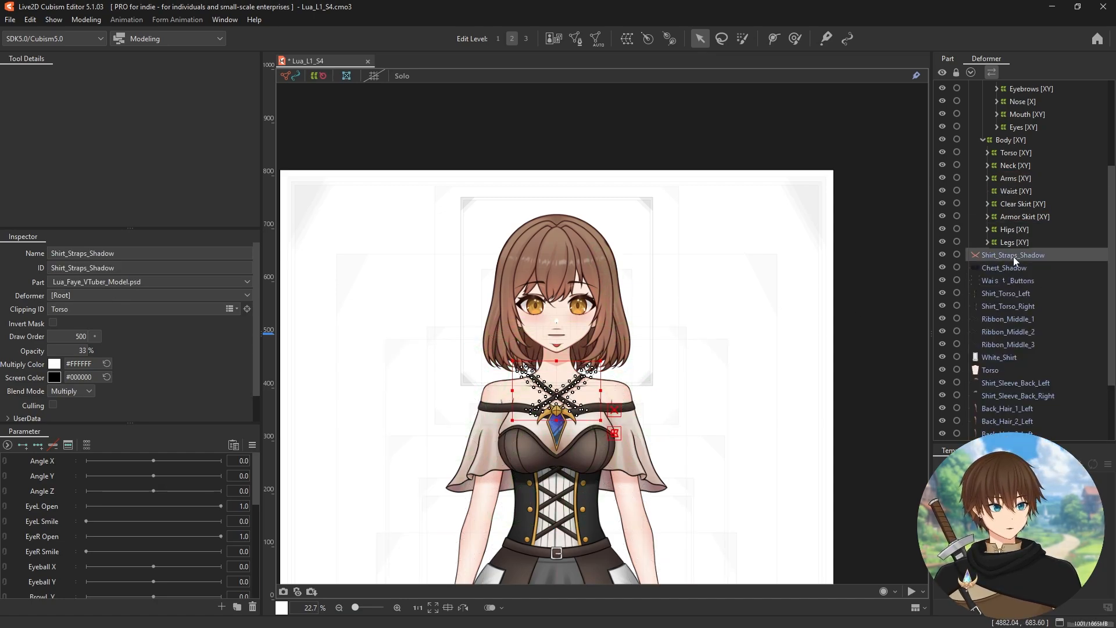
left_click_drag(1013, 256, 1014, 154)
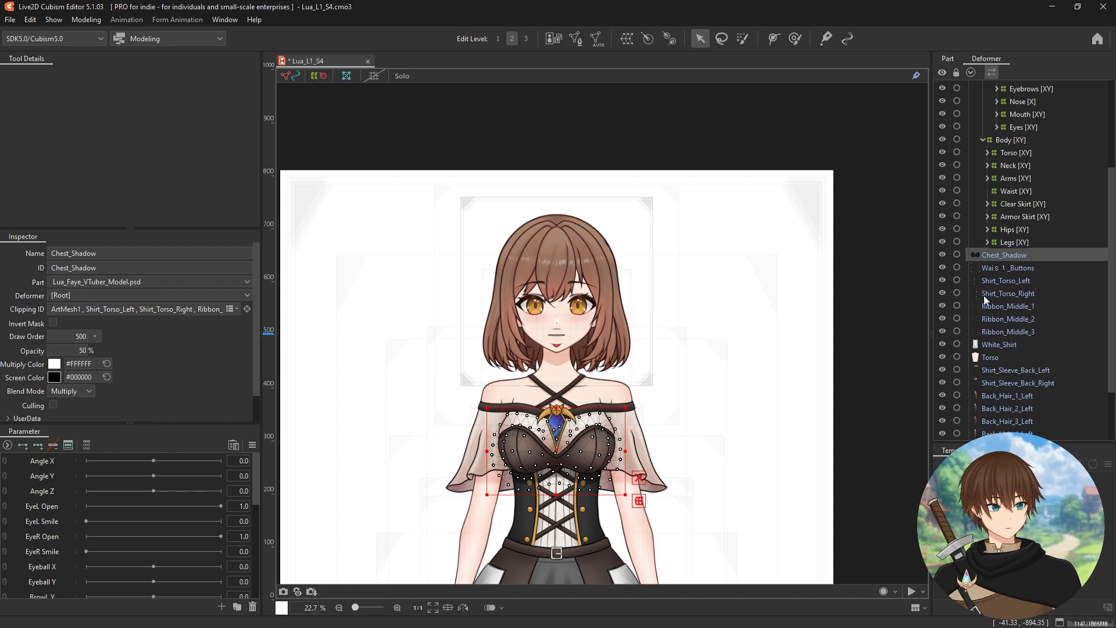
Step: Place the meshes from Chest_Shadow through White_Shirt inside the Waist [XY] deformer
left_click(1008, 258)
left_click(991, 343, "shift")
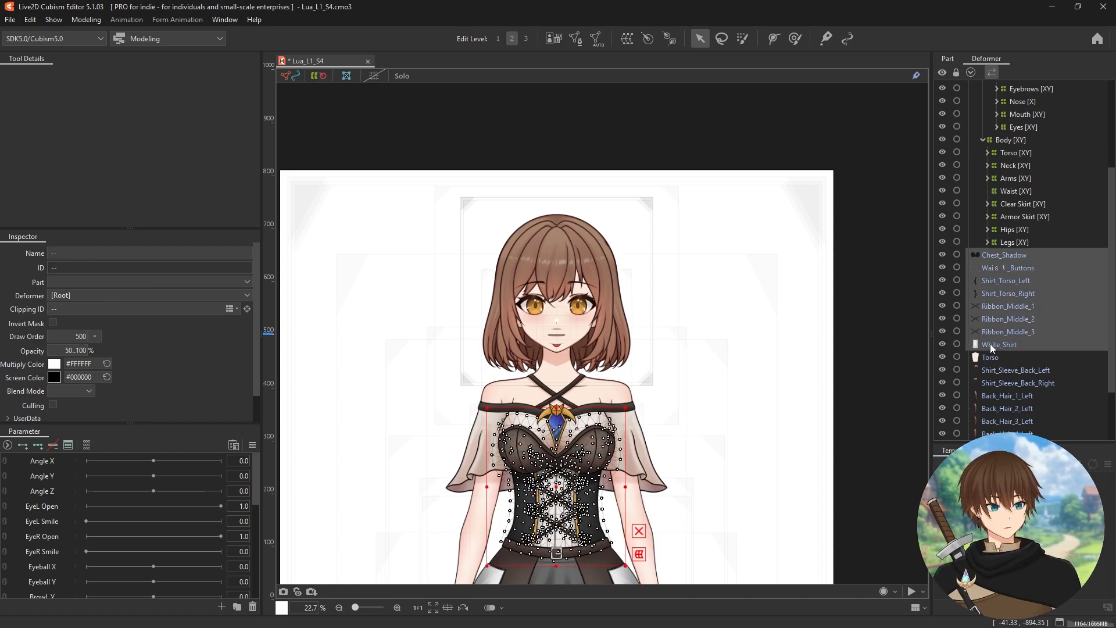
left_click_drag(560, 490, 733, 410)
key("ctrl+z")
left_click_drag(1008, 266, 1017, 190)
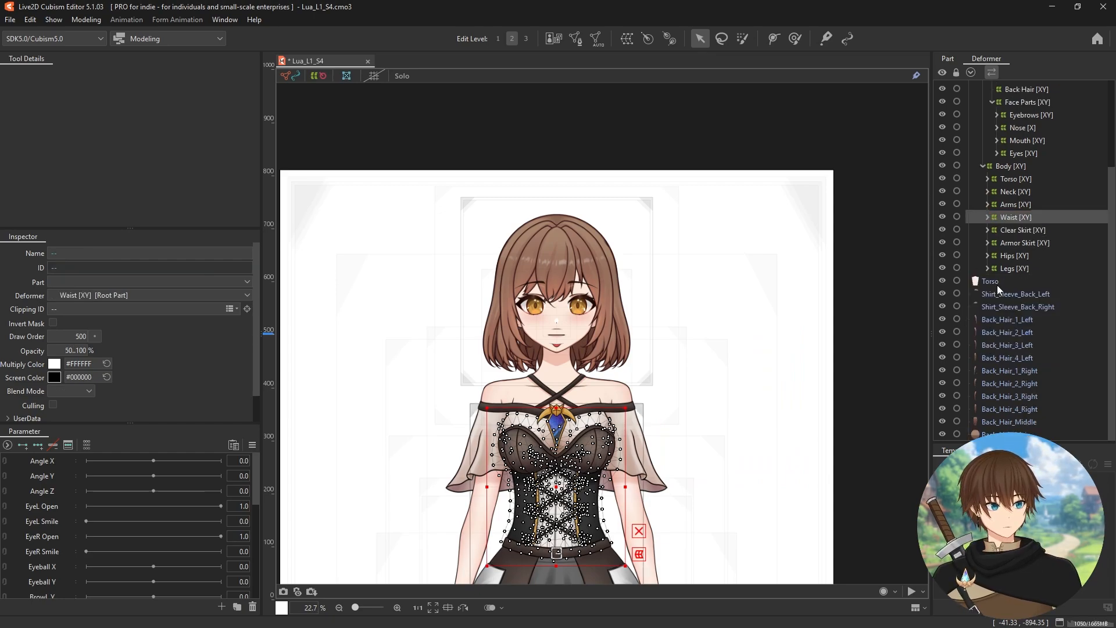
Step: Place the Torso mesh inside the Torso [XY] deformer and both Shirt_Sleeve_Back meshes inside the Arms [XY] deformer
left_click_drag(995, 283, 1016, 180)
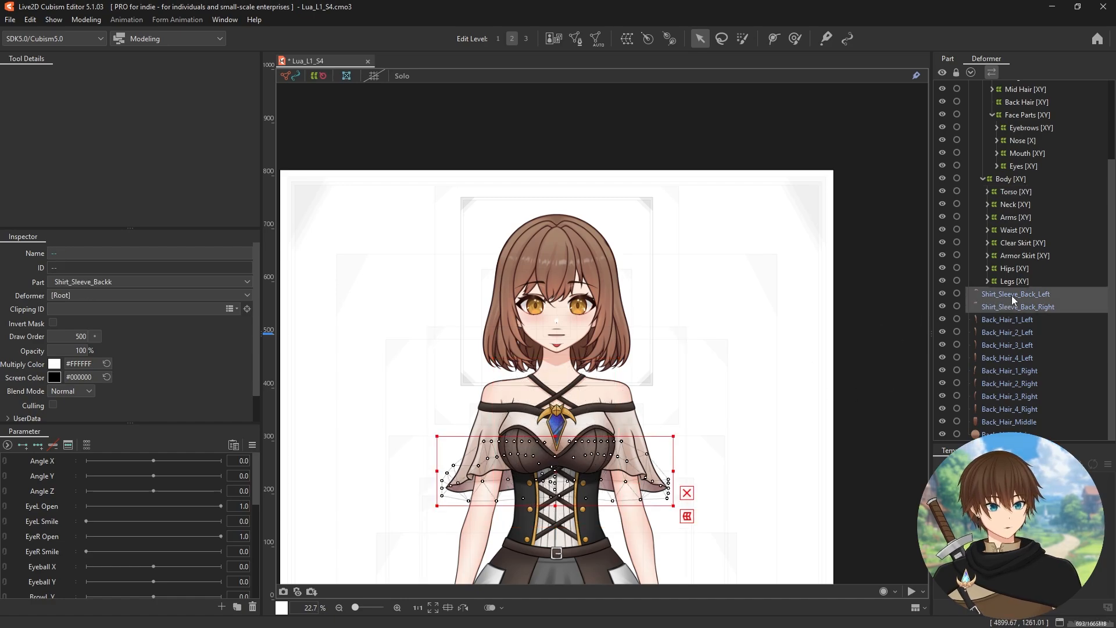
left_click_drag(1003, 295, 1017, 218)
Step: Place all remaining back hair meshes, from Back_Hair_1_Left to the end of the list, inside the Back Hair [XY] deformer
left_click(1008, 322)
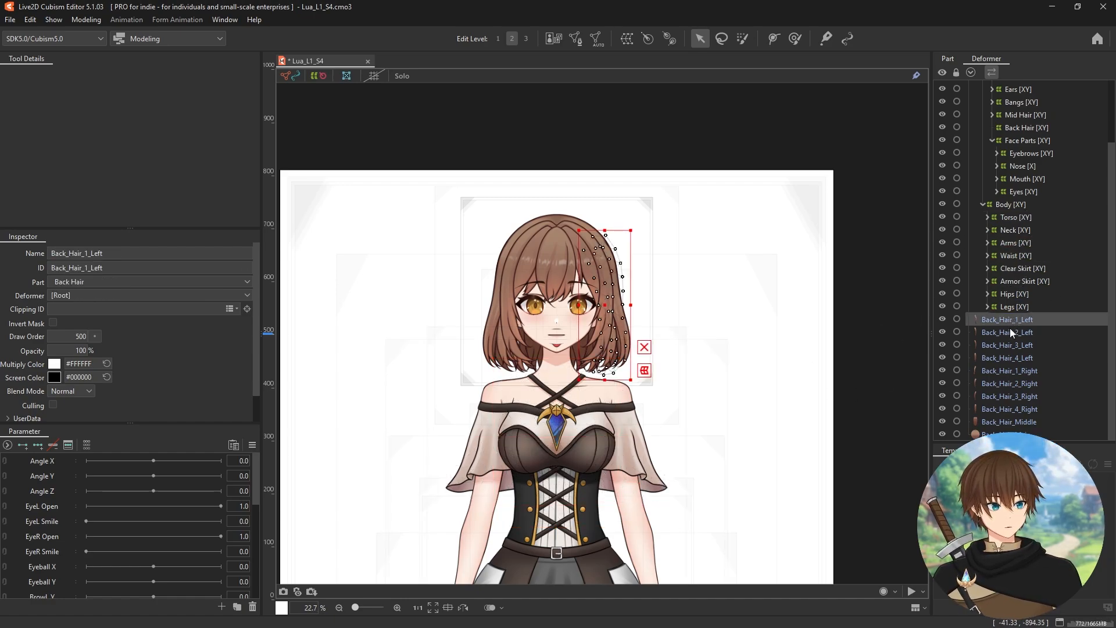
left_click(986, 434, "shift")
left_click_drag(1011, 335, 1020, 129)
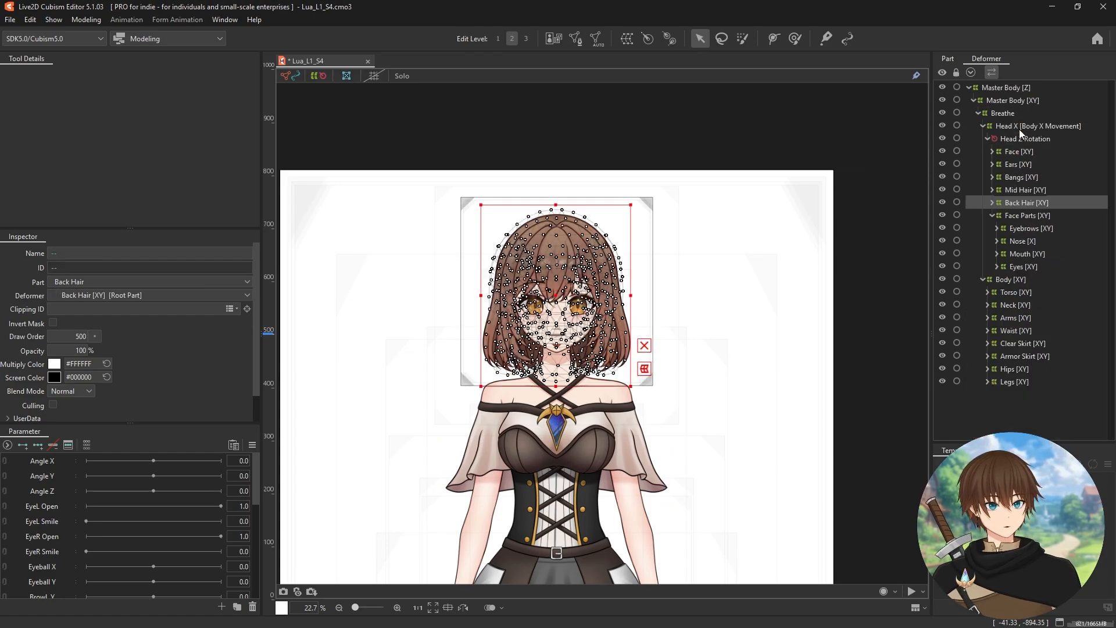
left_click(674, 347)
scroll(727, 302, "down", 5)
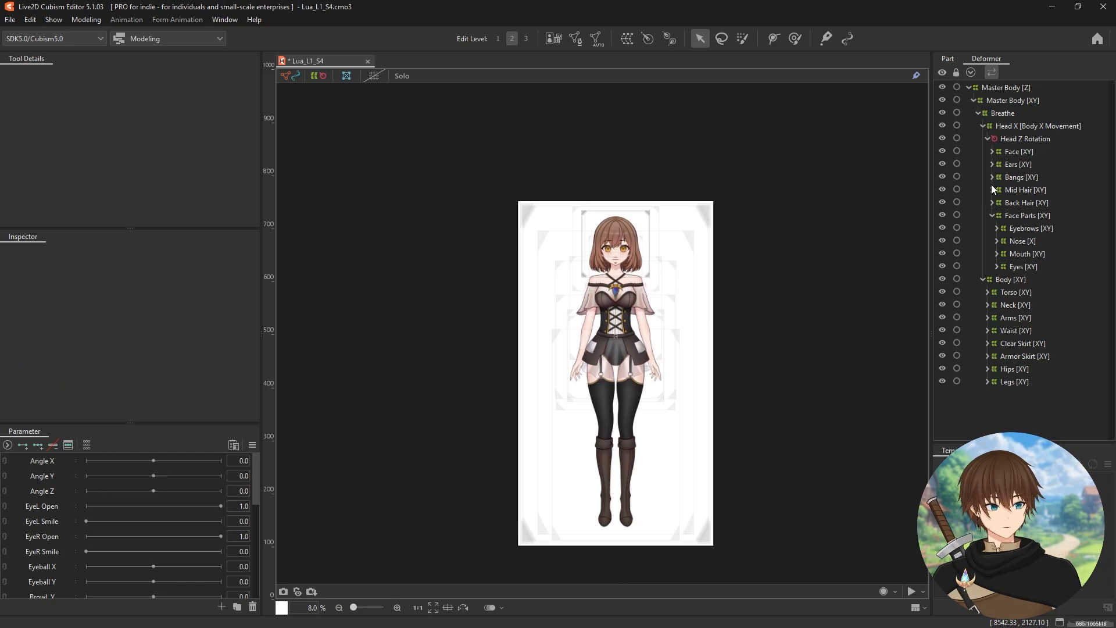
Step: Check which ear and earring meshes are grouped inside the Ears [XY] deformer
left_click(992, 165)
left_click(1024, 177)
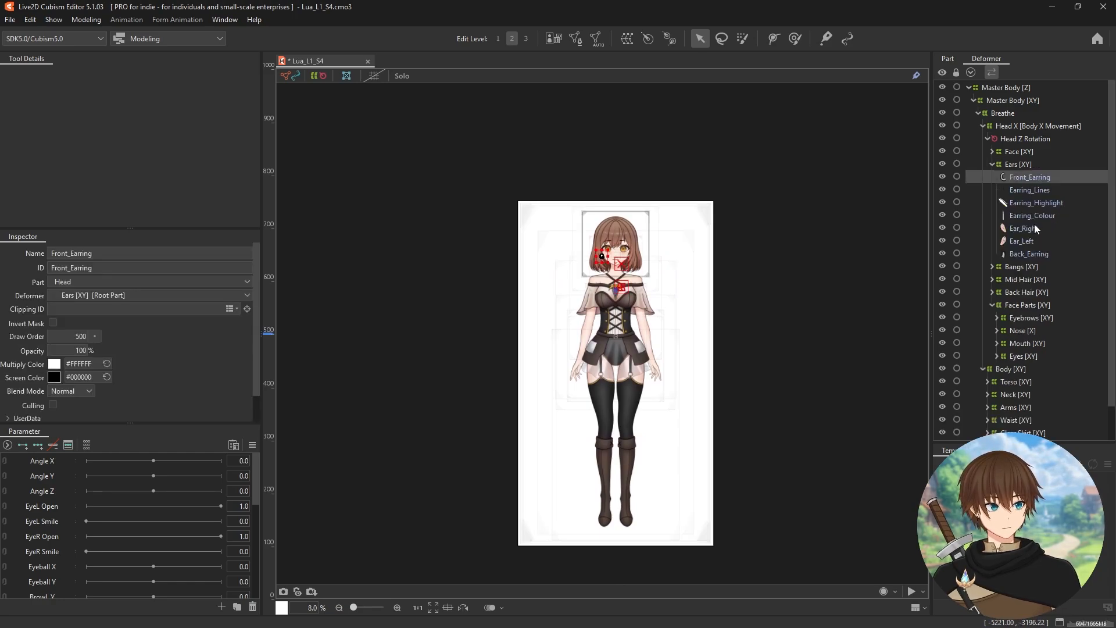
left_click(1021, 241, "shift")
left_click(991, 163)
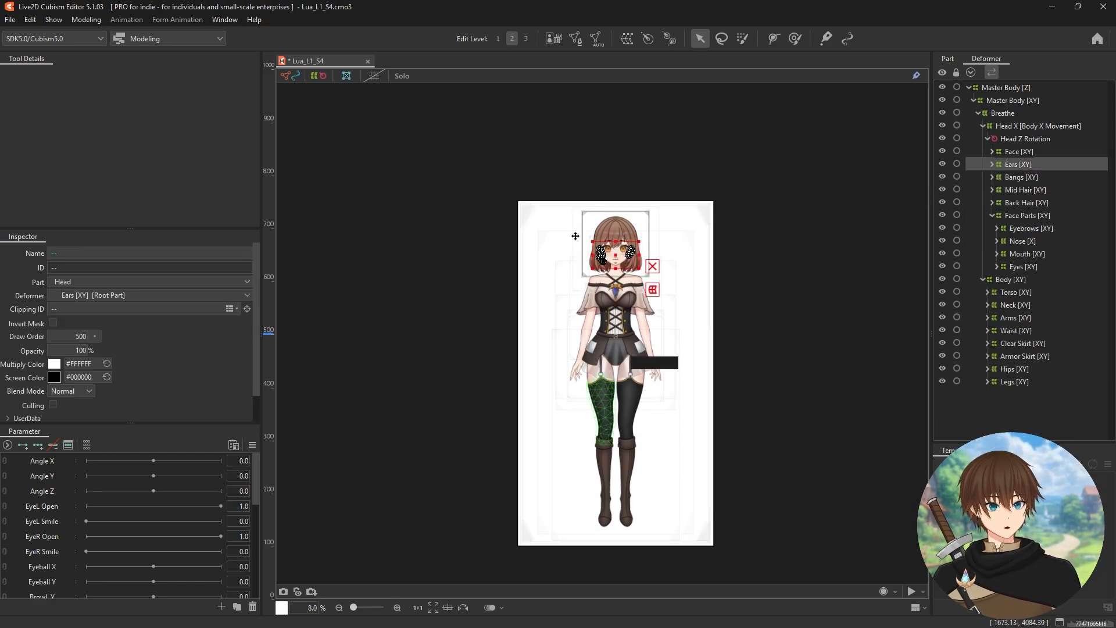
scroll(639, 216, "up", 6)
left_click_drag(709, 193, 630, 356)
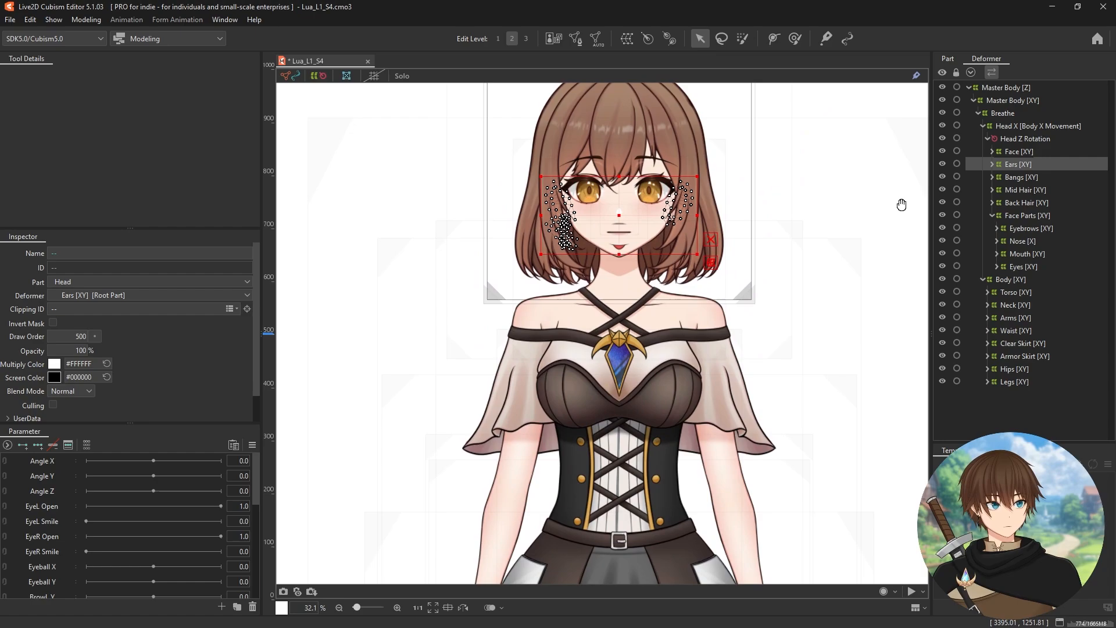
Step: Try moving the Face [XY] and Ears [XY] deformers aside to test which meshes follow them, undoing the moves
left_click(1018, 151)
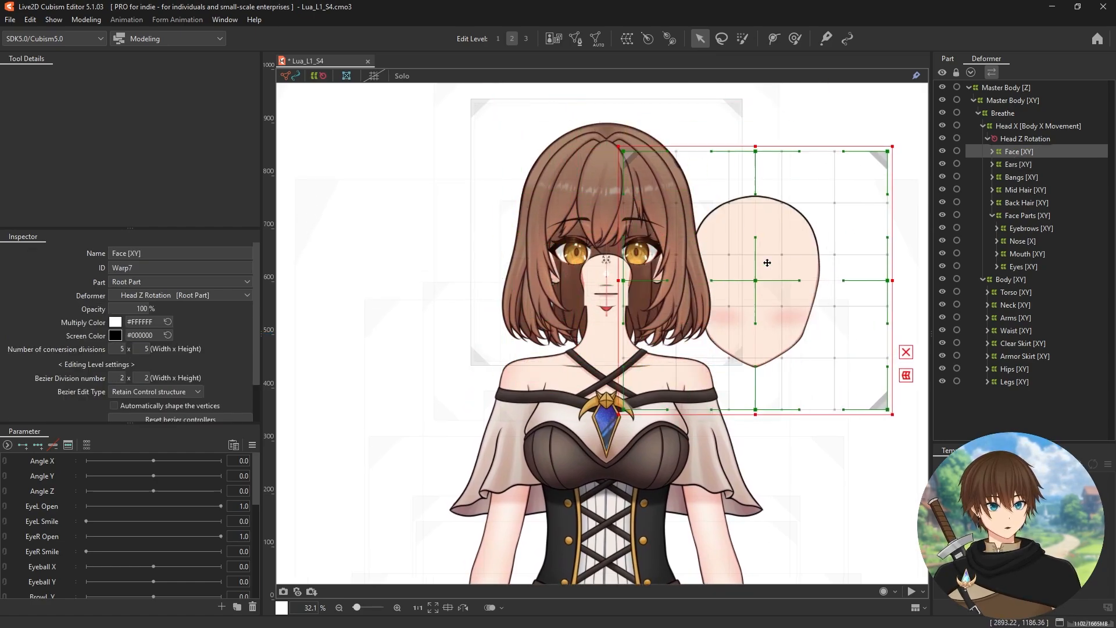
left_click(992, 151)
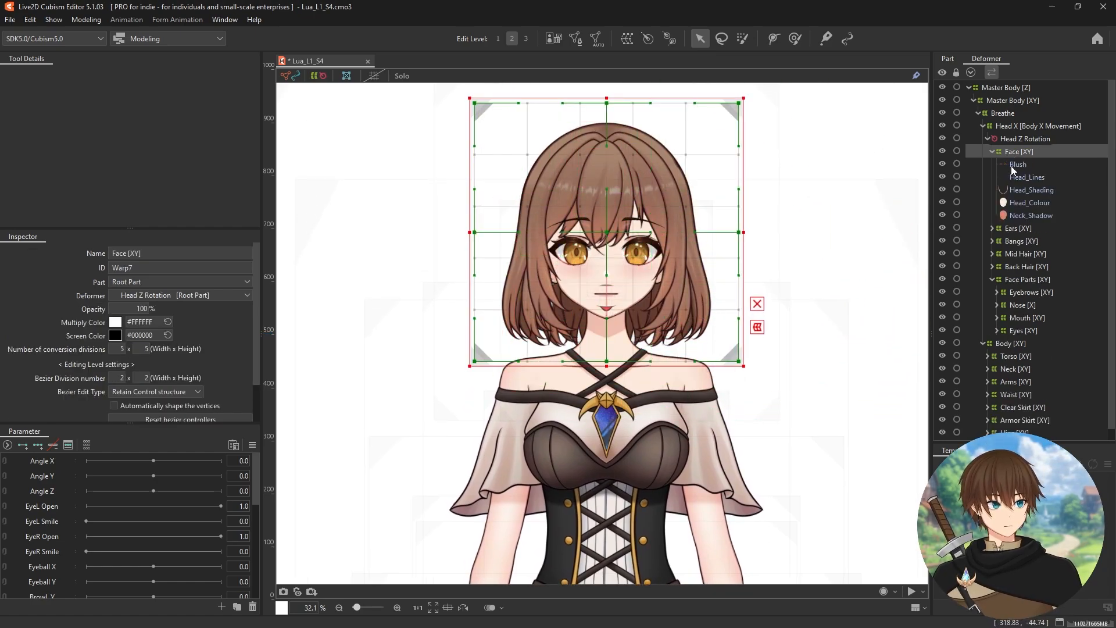
left_click(1004, 228)
left_click_drag(675, 240, 776, 208)
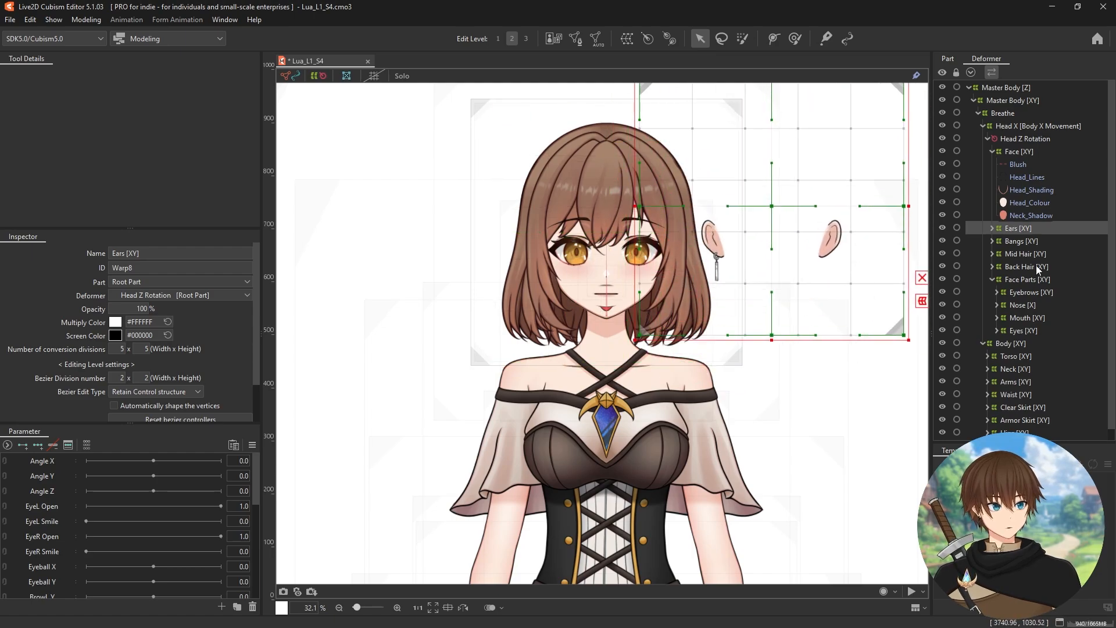
key("ctrl+z")
Step: Try moving the Torso [XY] deformer to test which meshes follow it, and undo the move
scroll(1027, 375, "down", 3)
left_click(1007, 345)
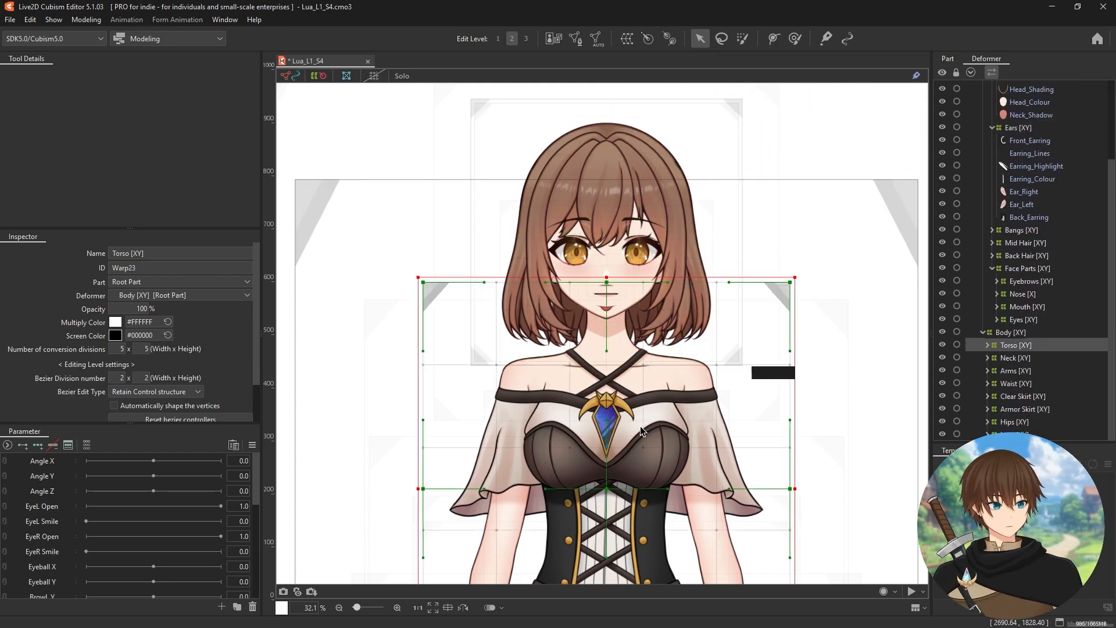
scroll(594, 301, "down", 3)
left_click_drag(594, 301, 685, 282)
key("ctrl+z")
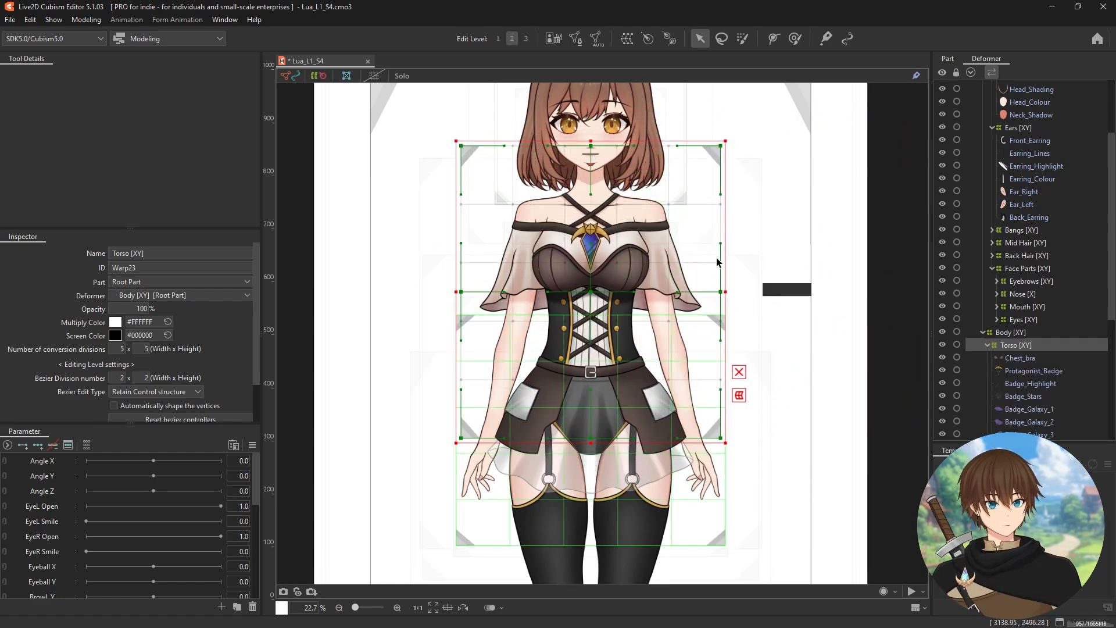
Step: Collapse the Torso [XY] and Ears [XY] branches of the deformer hierarchy
scroll(779, 265, "down", 5)
left_click_drag(779, 265, 798, 258)
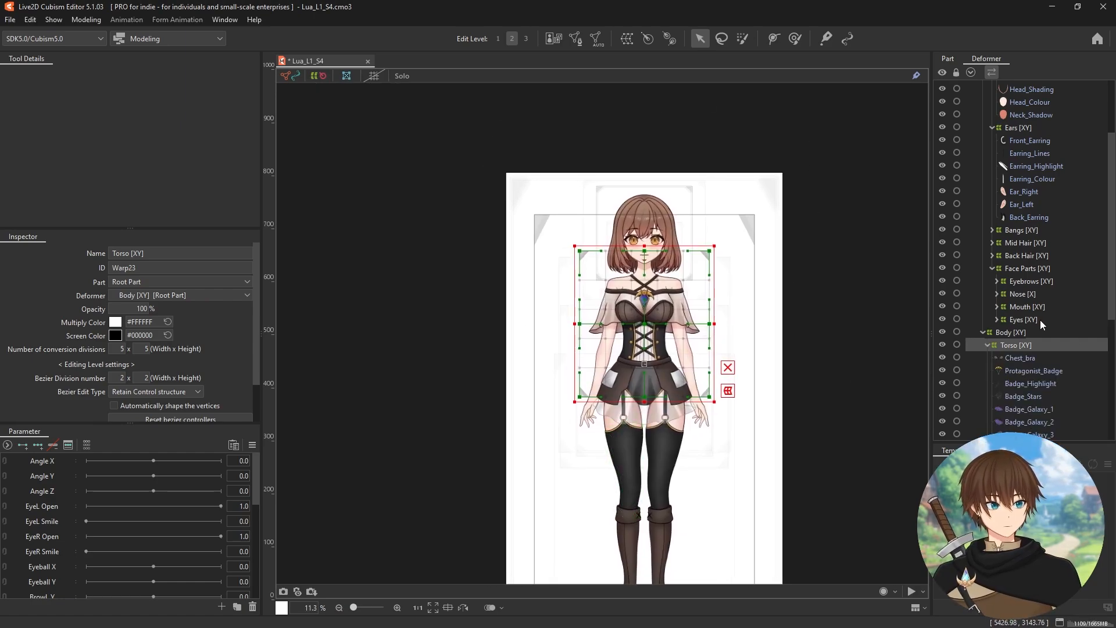
left_click(988, 345)
scroll(1009, 215, "up", 3)
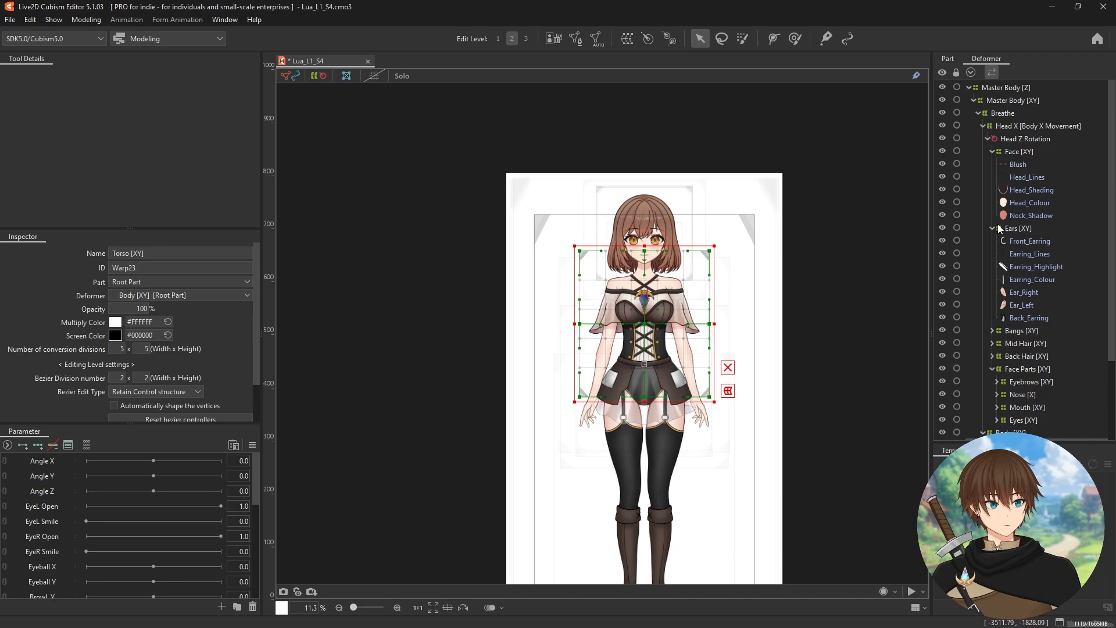
left_click(991, 226)
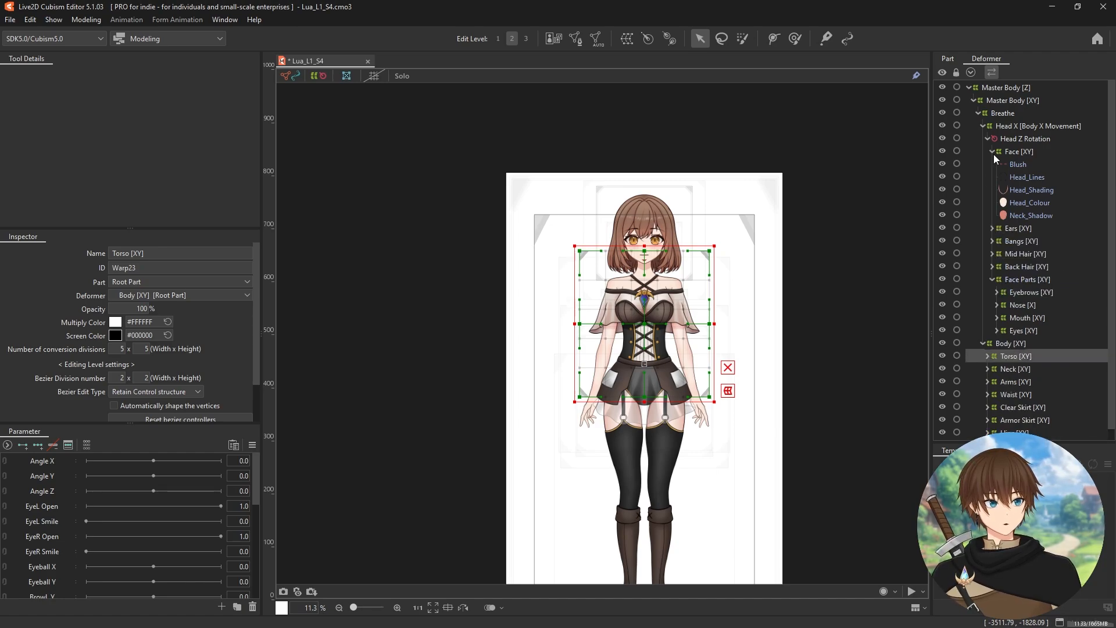